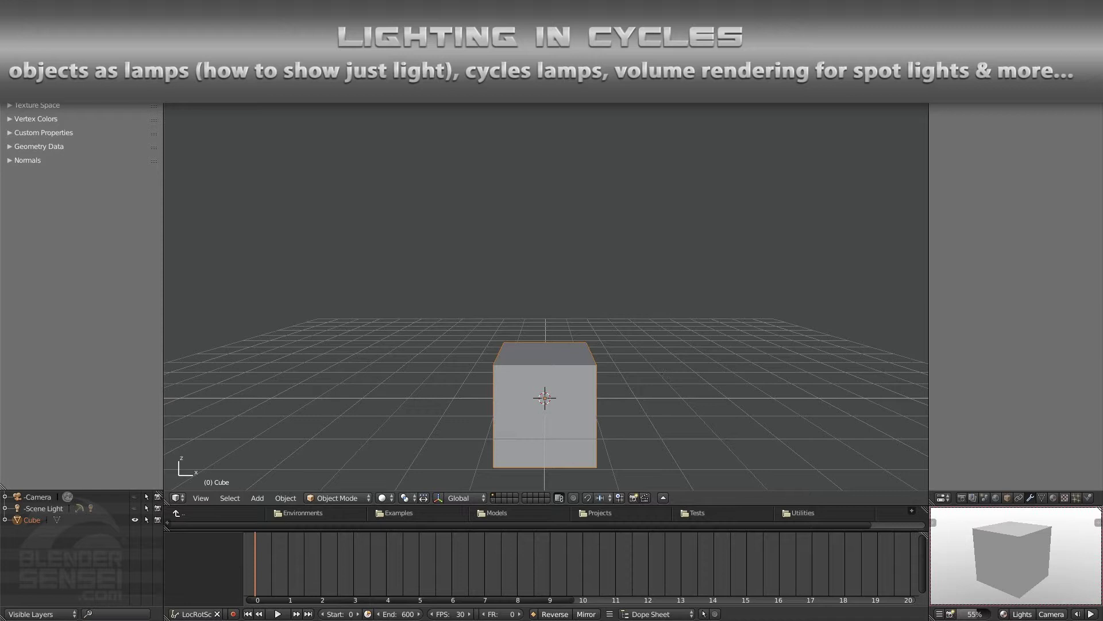
# Switch the scene's render engine to Cycles Render
pyautogui.click(412, 9)
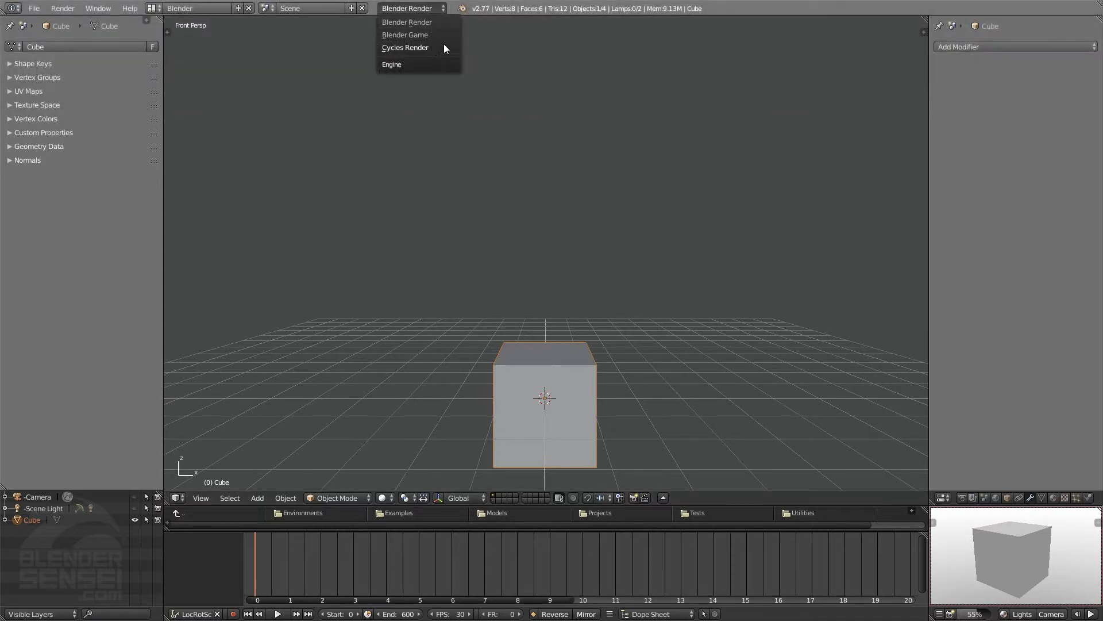
pyautogui.click(405, 47)
pyautogui.moveTo(439, 85); pyautogui.dragTo(545, 303, button='middle')
# Add a mesh circle at the scene origin and set its fill type to Ngon
pyautogui.hotkey('shift', 'a')
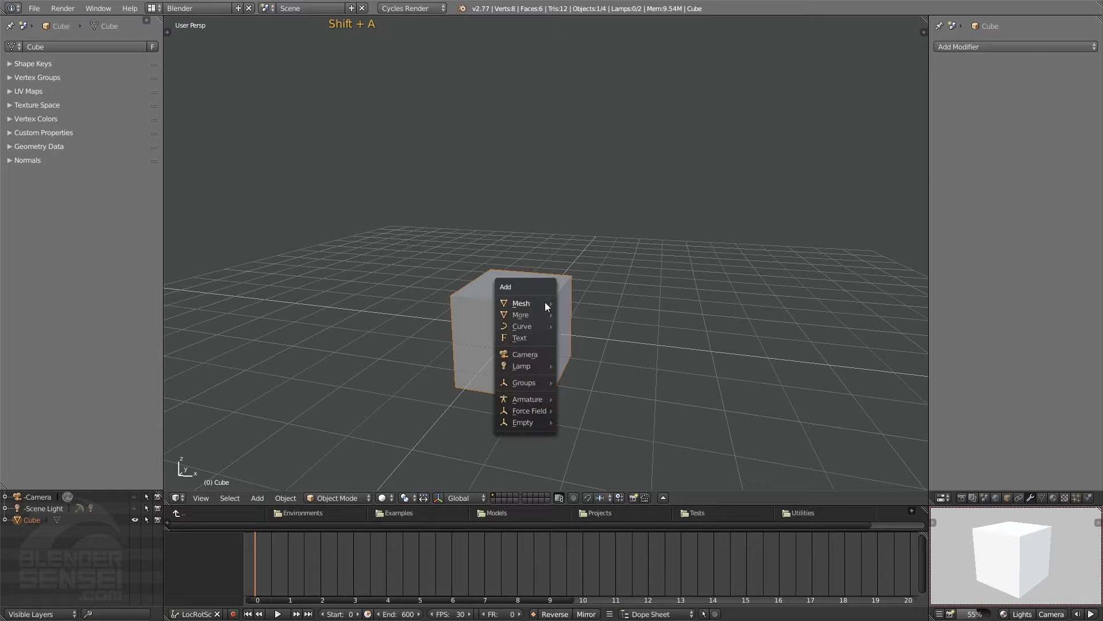
pyautogui.moveTo(546, 305)
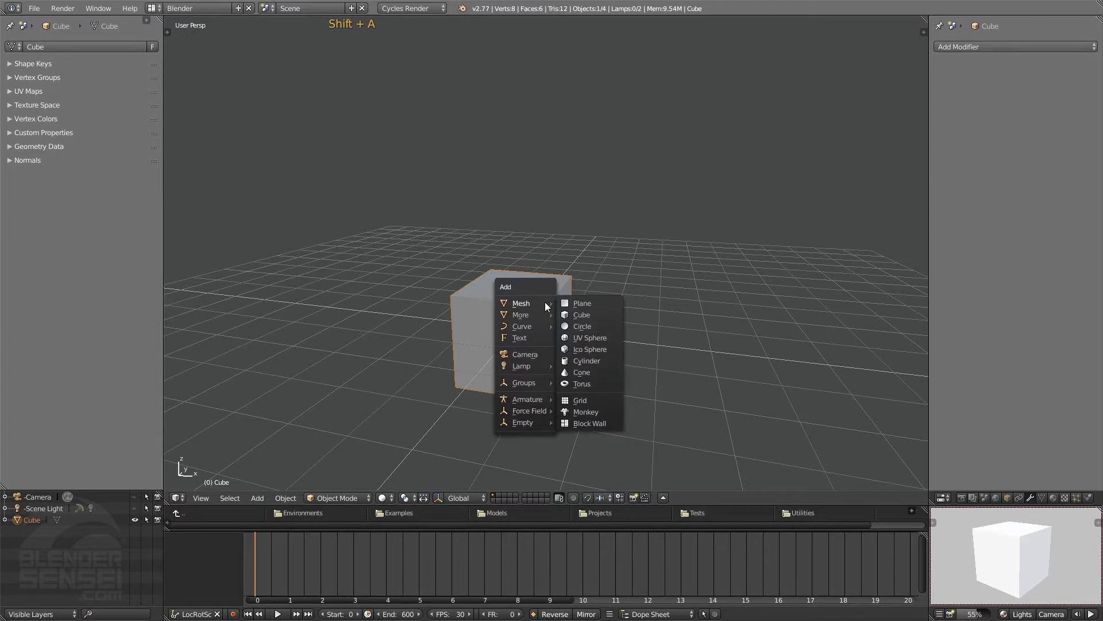
pyautogui.click(588, 326)
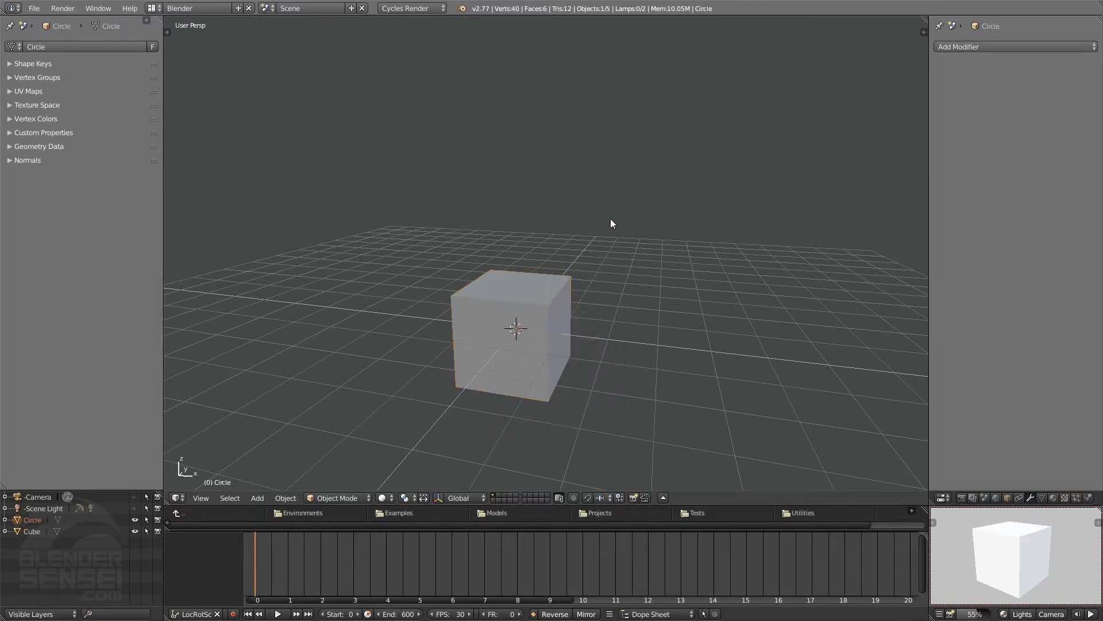
pyautogui.press('space')
pyautogui.press('space')
pyautogui.press('space')
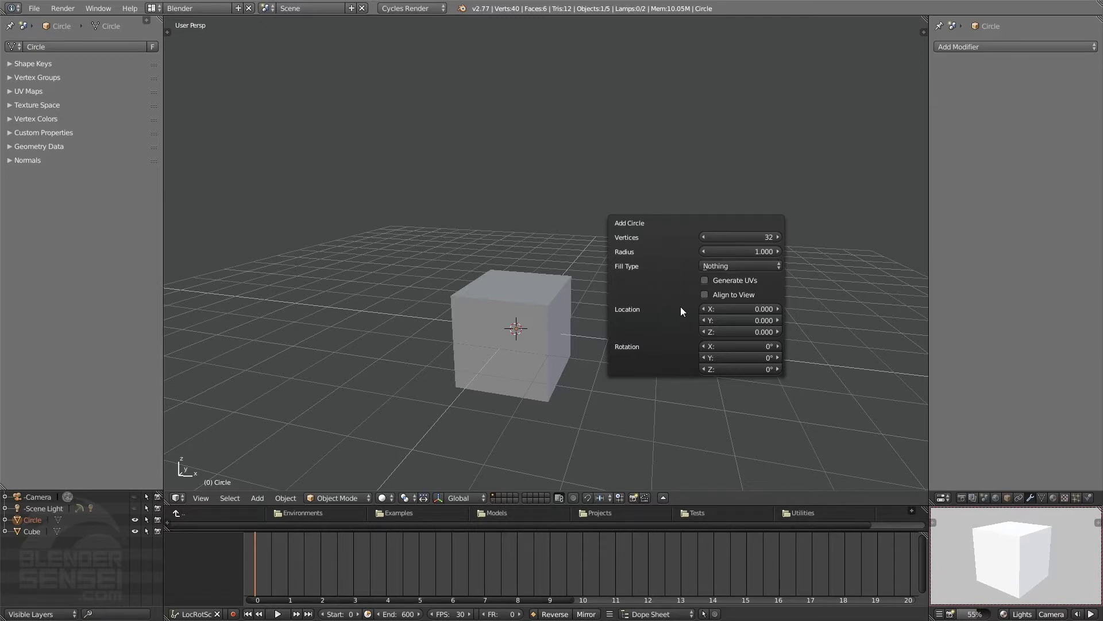
pyautogui.click(750, 266)
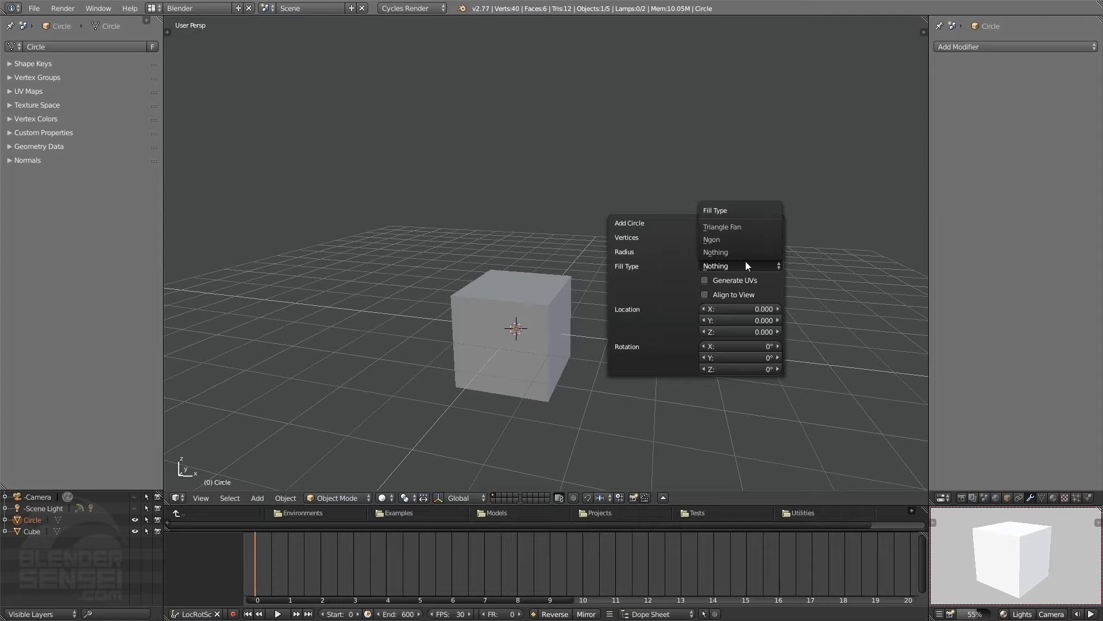
pyautogui.click(729, 239)
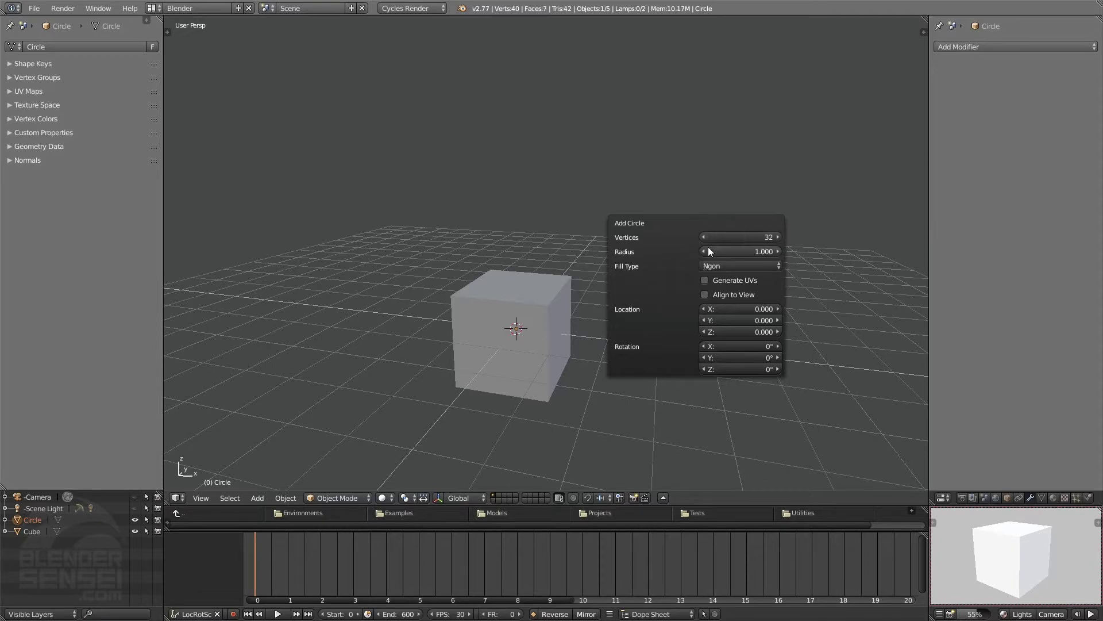
# Scale the filled circle up repeatedly until it forms a large ground disc extending around the cube
pyautogui.press('s')
pyautogui.click(811, 190)
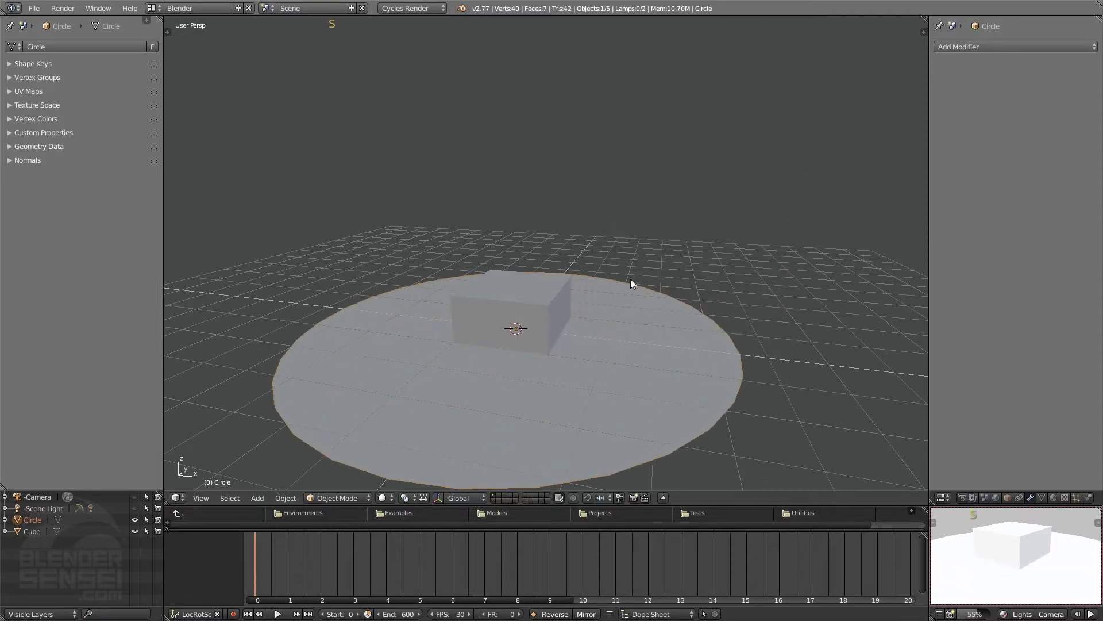
pyautogui.press('s')
pyautogui.click(722, 190)
pyautogui.press('s')
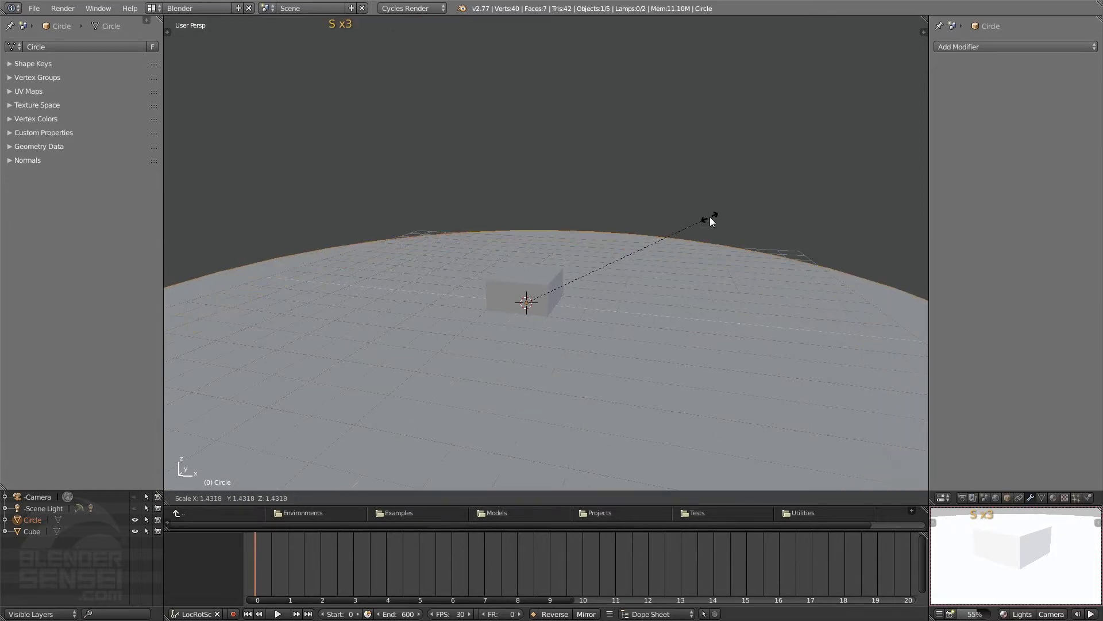
pyautogui.click(710, 218)
# Select the cube and raise it along the Z axis until it floats above the ground disc
pyautogui.moveTo(643, 283); pyautogui.dragTo(608, 289, button='middle')
pyautogui.moveTo(675, 232); pyautogui.dragTo(618, 286, button='middle')
pyautogui.click(562, 301)
pyautogui.moveTo(591, 385); pyautogui.dragTo(613, 377, button='middle')
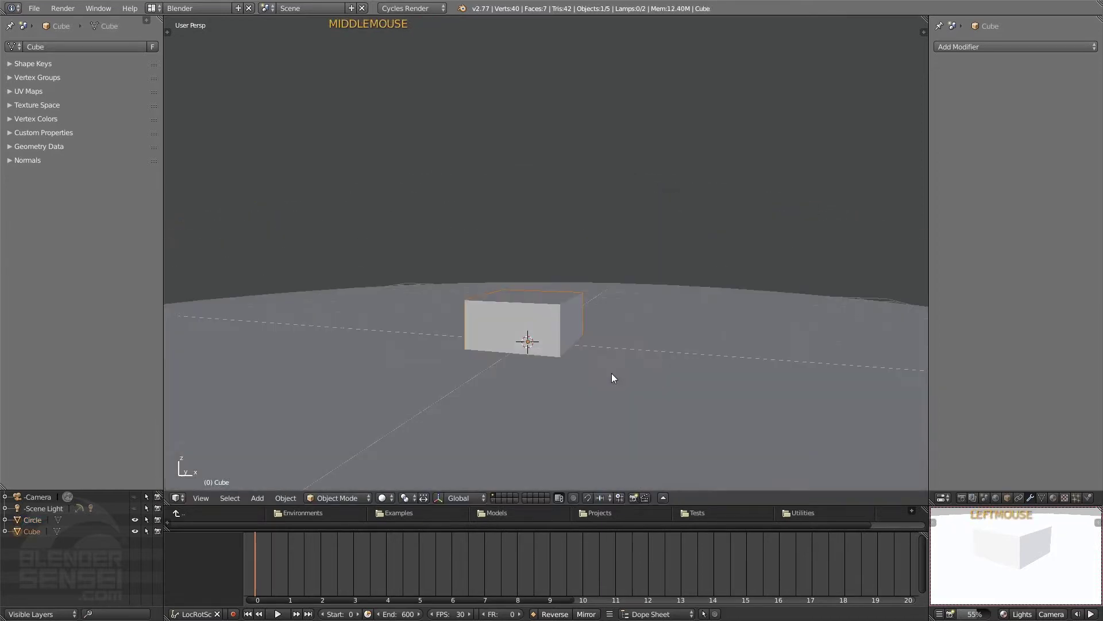
pyautogui.press('g')
pyautogui.press('z')
pyautogui.click(594, 215)
pyautogui.moveTo(594, 255); pyautogui.dragTo(1084, 407, button='middle')
# Create a new material for the cube and set its Diffuse BSDF color to orange
pyautogui.click(1055, 497)
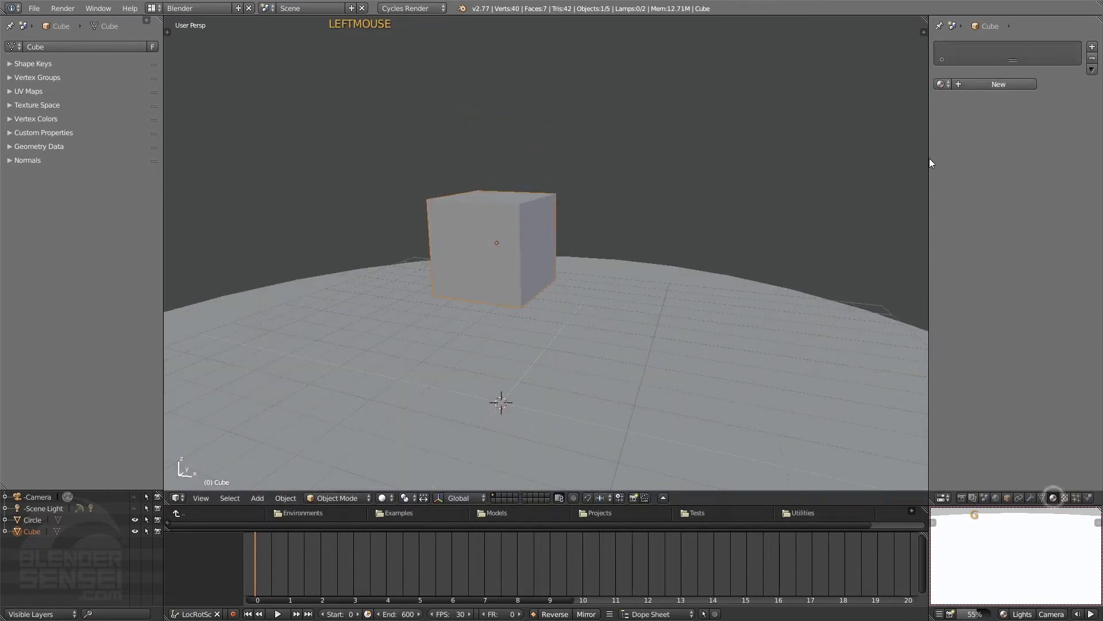
pyautogui.click(986, 84)
pyautogui.keyDown('shift'); pyautogui.moveTo(569, 294); pyautogui.dragTo(582, 326, button='middle'); pyautogui.keyUp('shift')
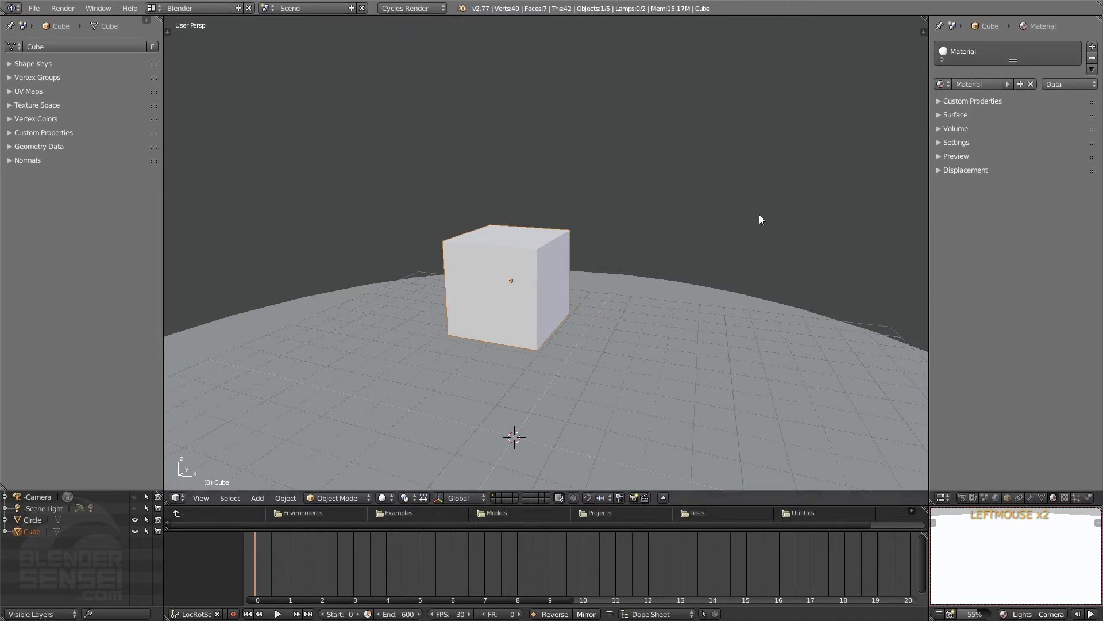
pyautogui.keyDown('shift'); pyautogui.middleClick(613, 239); pyautogui.keyUp('shift')
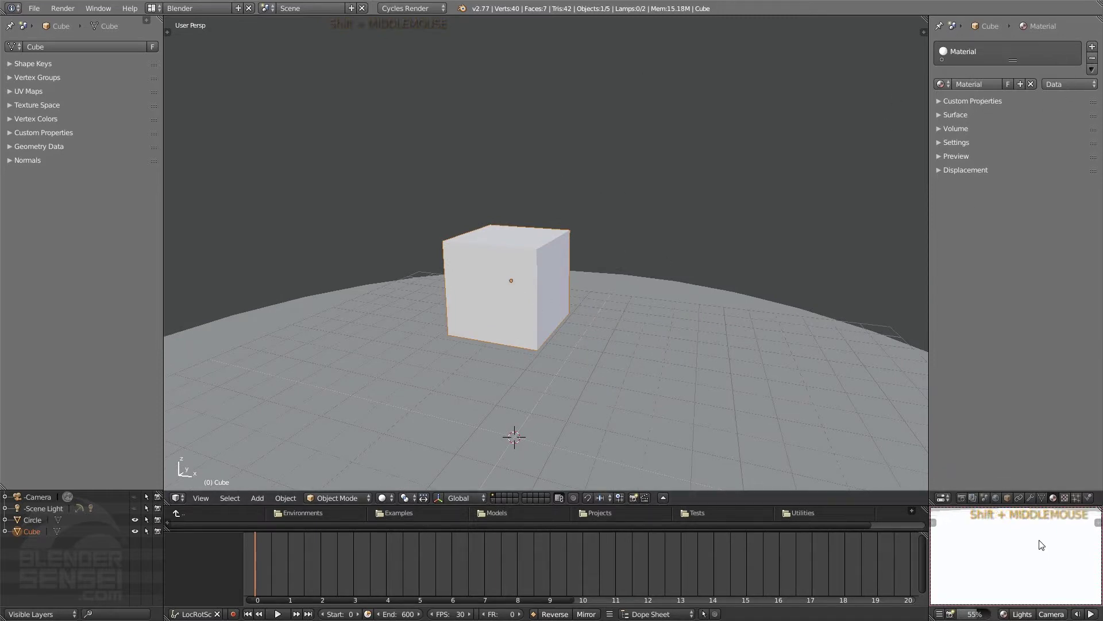
pyautogui.keyDown('shift'); pyautogui.moveTo(1039, 542); pyautogui.dragTo(1046, 604, button='middle'); pyautogui.keyUp('shift')
pyautogui.keyDown('shift'); pyautogui.middleClick(1036, 589); pyautogui.keyUp('shift')
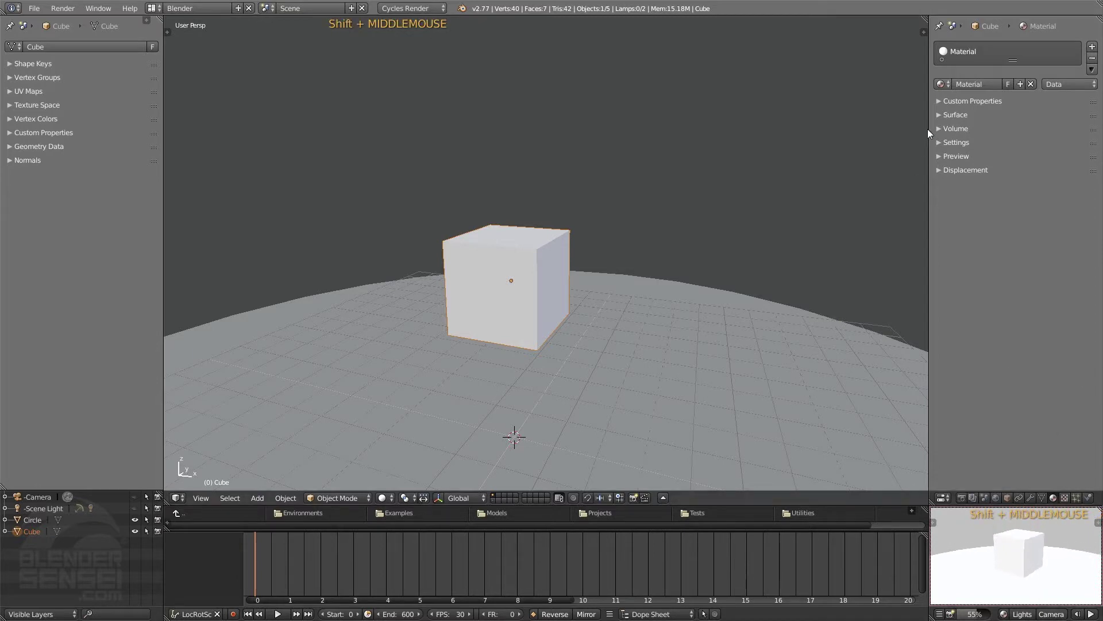
pyautogui.click(940, 115)
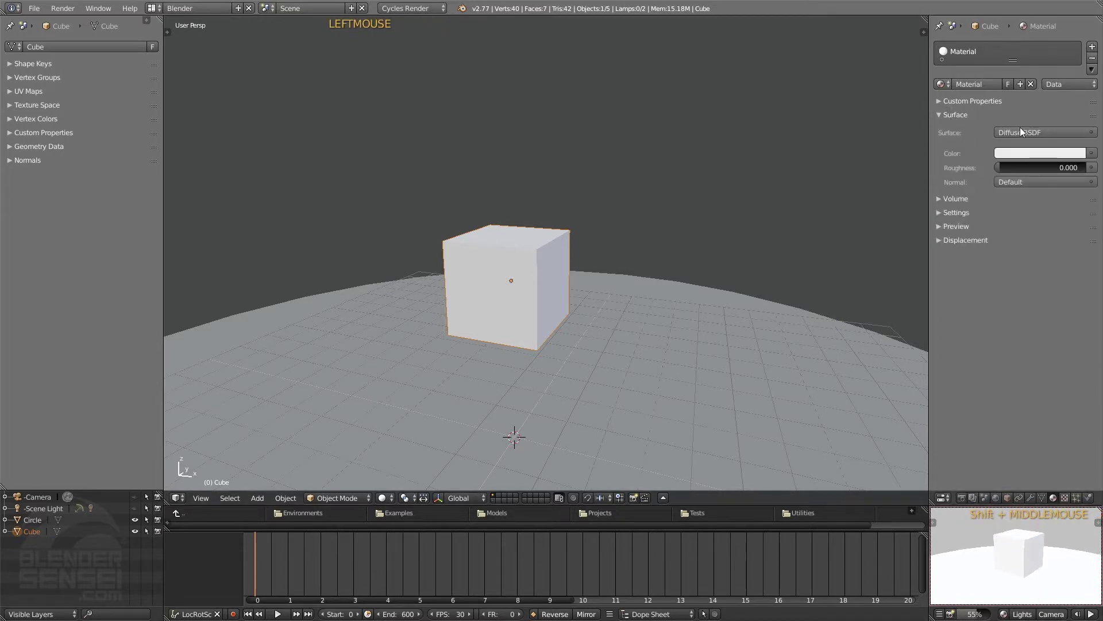
pyautogui.click(1019, 153)
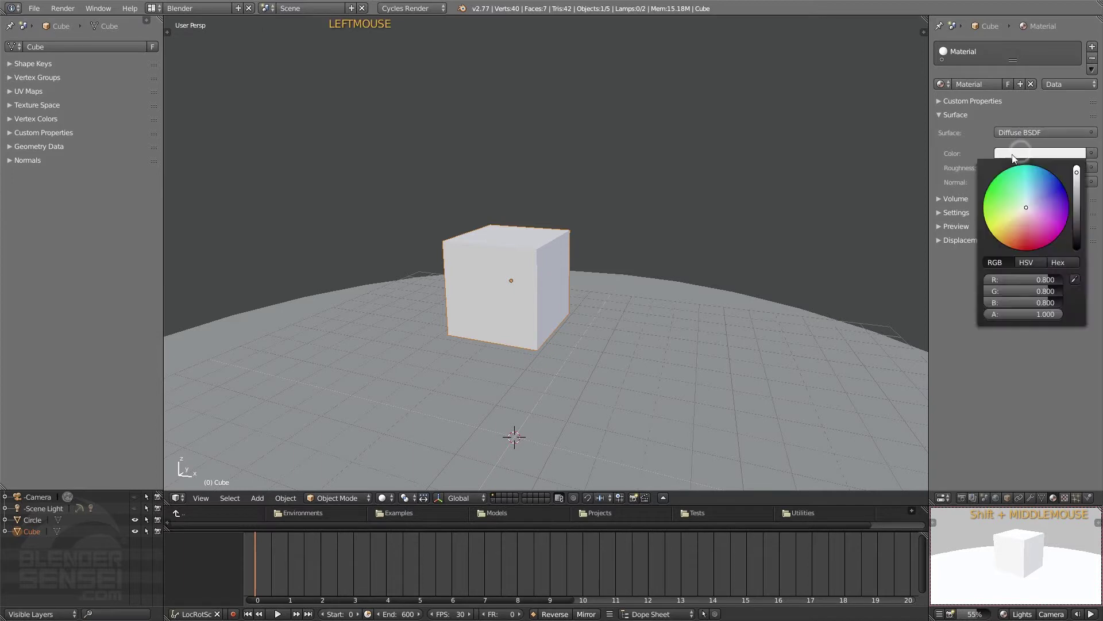
pyautogui.moveTo(997, 203); pyautogui.dragTo(1006, 240)
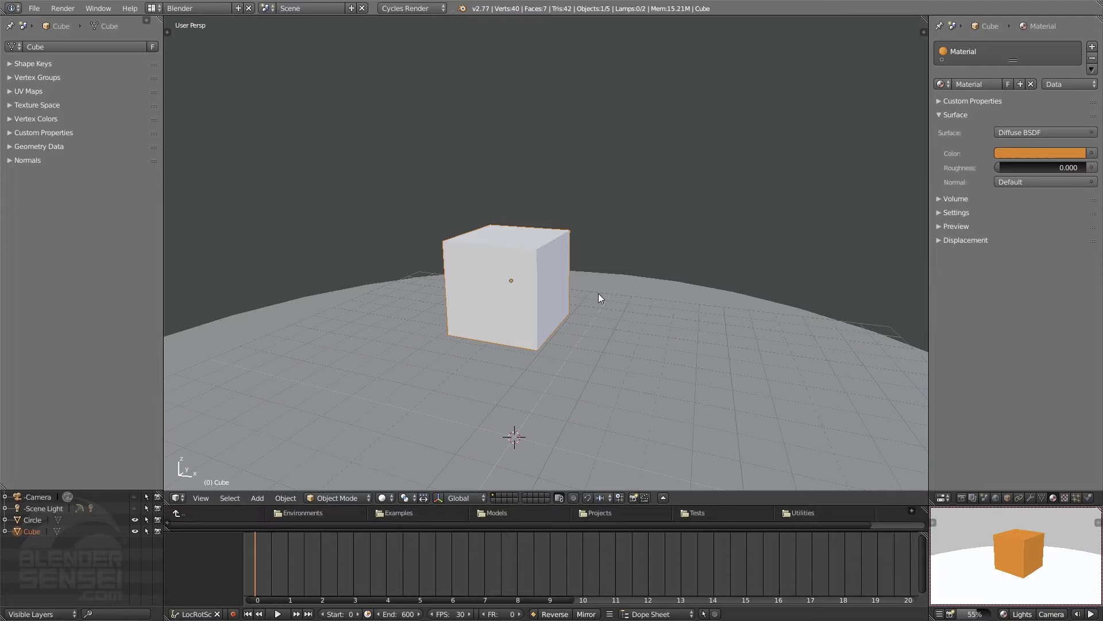
# Set the main 3D view's viewport shading to Material so the cube's color shows
pyautogui.hotkey('alt', 'z')
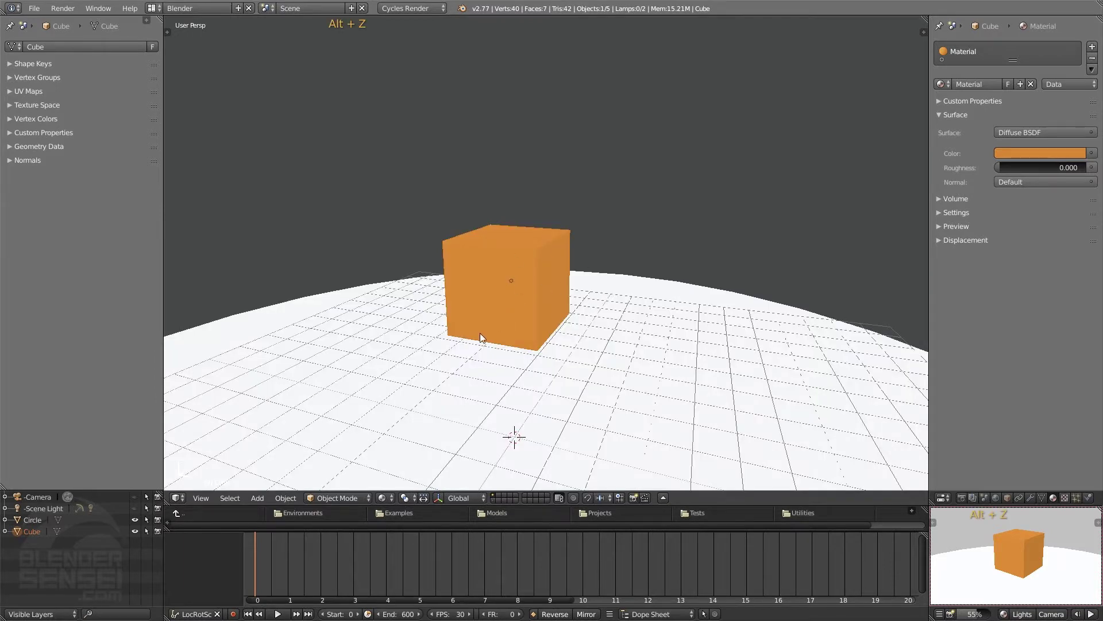
pyautogui.click(383, 498)
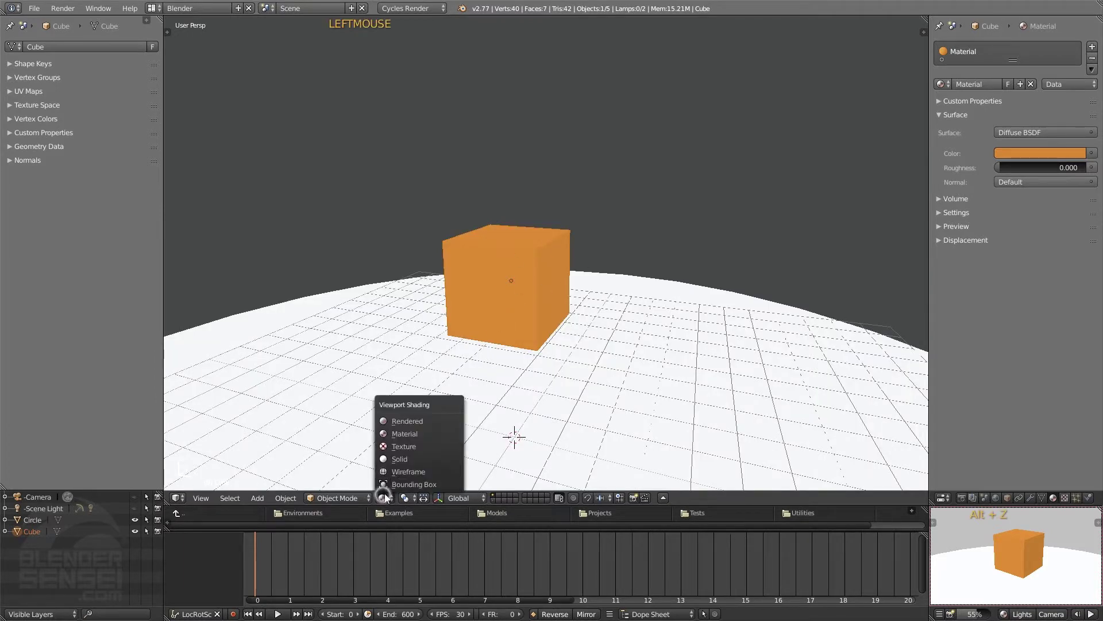
pyautogui.click(408, 432)
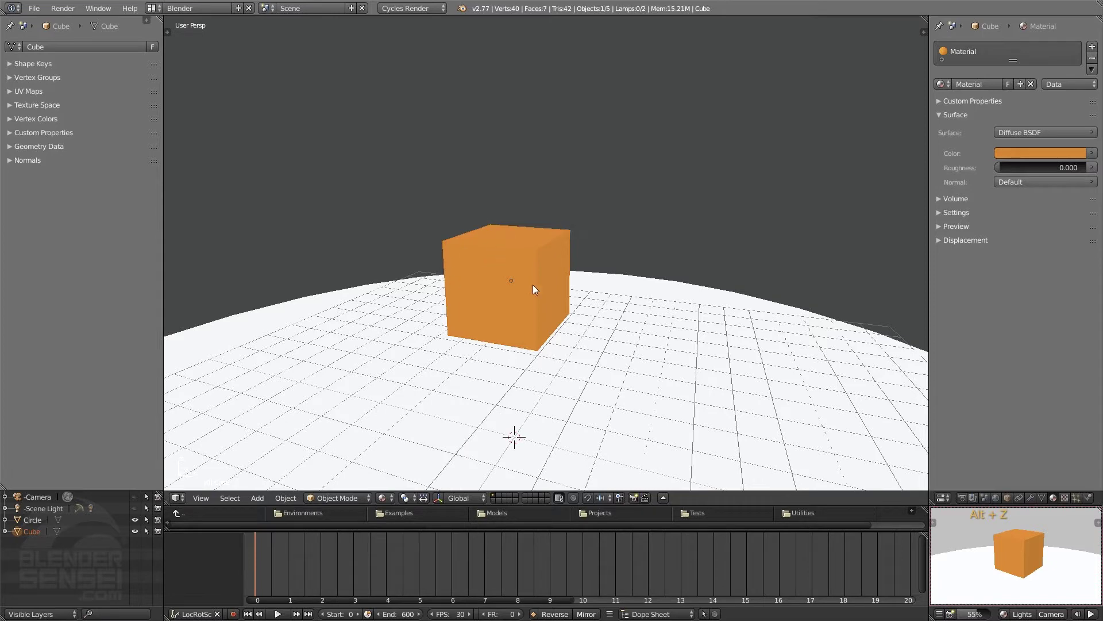
pyautogui.moveTo(532, 285); pyautogui.dragTo(633, 295, button='middle')
# Show the cube's material in the Node Editor and add an Emission shader node above the Diffuse BSDF node
pyautogui.click(177, 498)
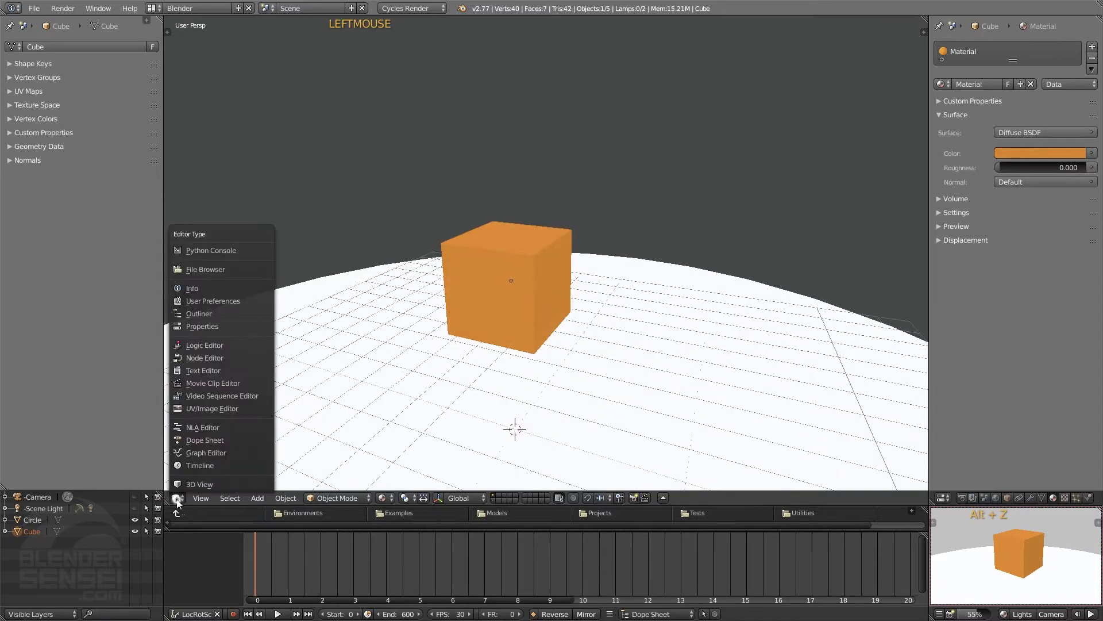
pyautogui.click(214, 360)
pyautogui.scroll(7, 426, 353)
pyautogui.moveTo(453, 358); pyautogui.dragTo(482, 417, button='middle')
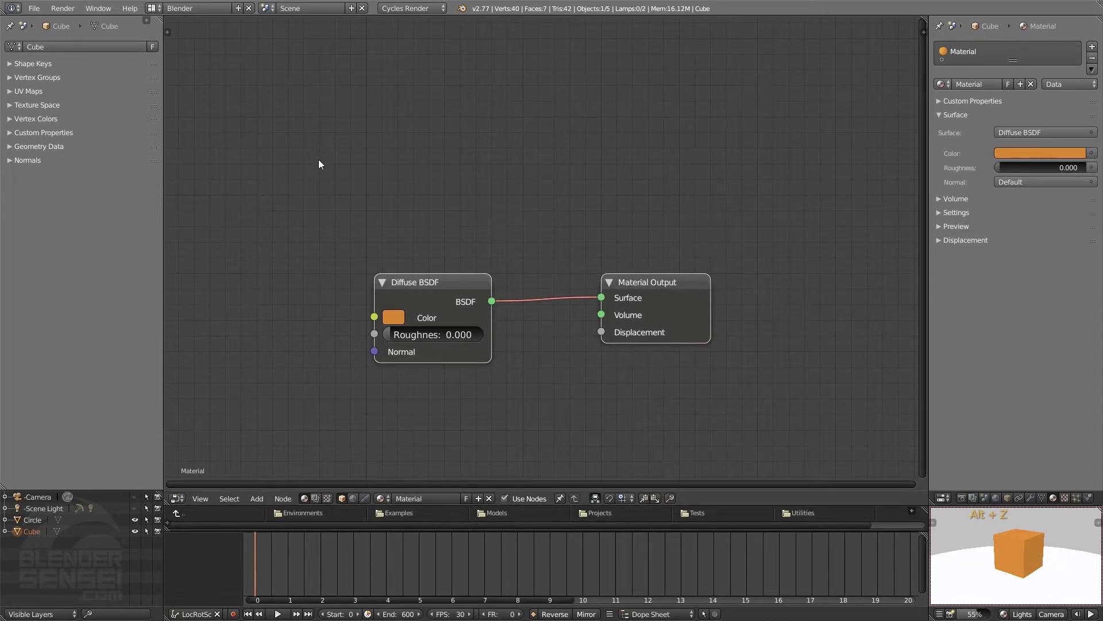
pyautogui.hotkey('shift', 'a')
pyautogui.moveTo(307, 190)
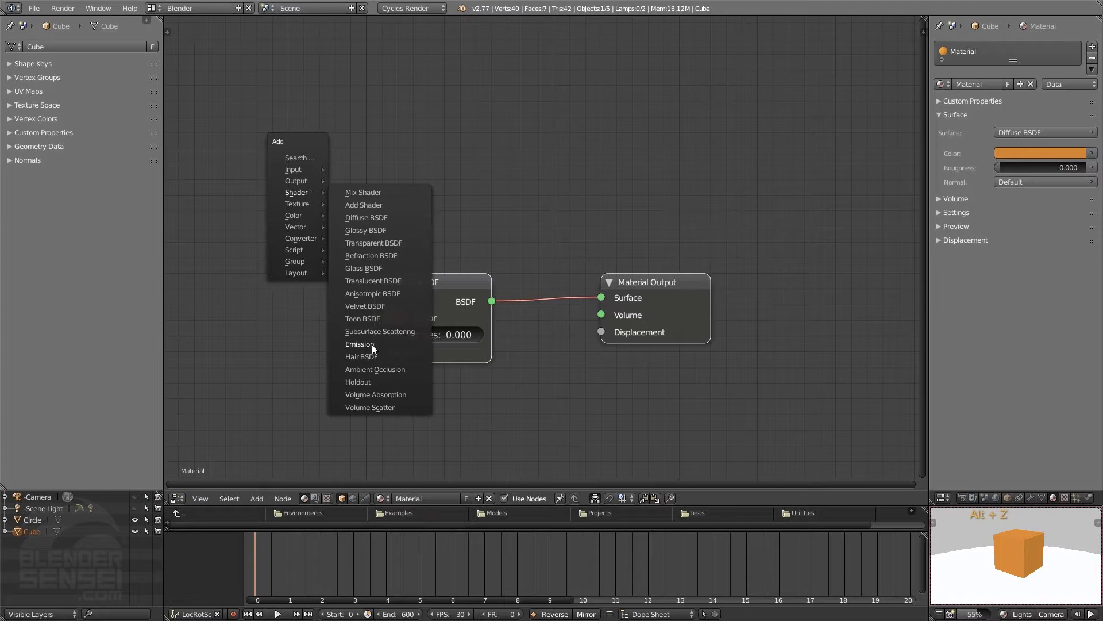
pyautogui.click(372, 343)
pyautogui.click(359, 110)
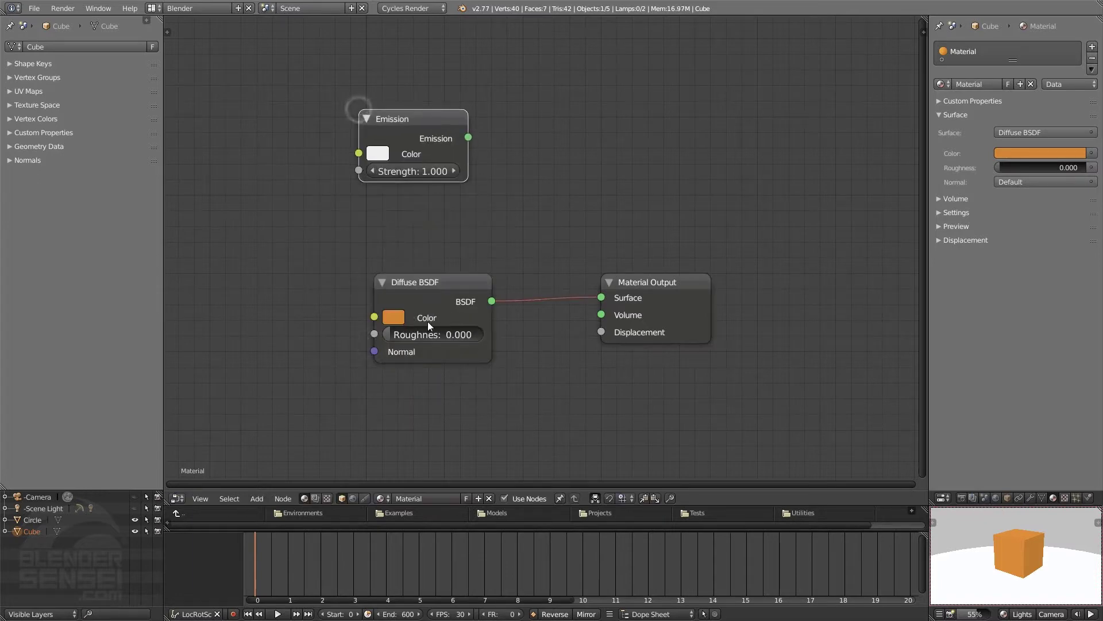
# Delete the unconnected Emission node and return the main area to the 3D View
pyautogui.press('x')
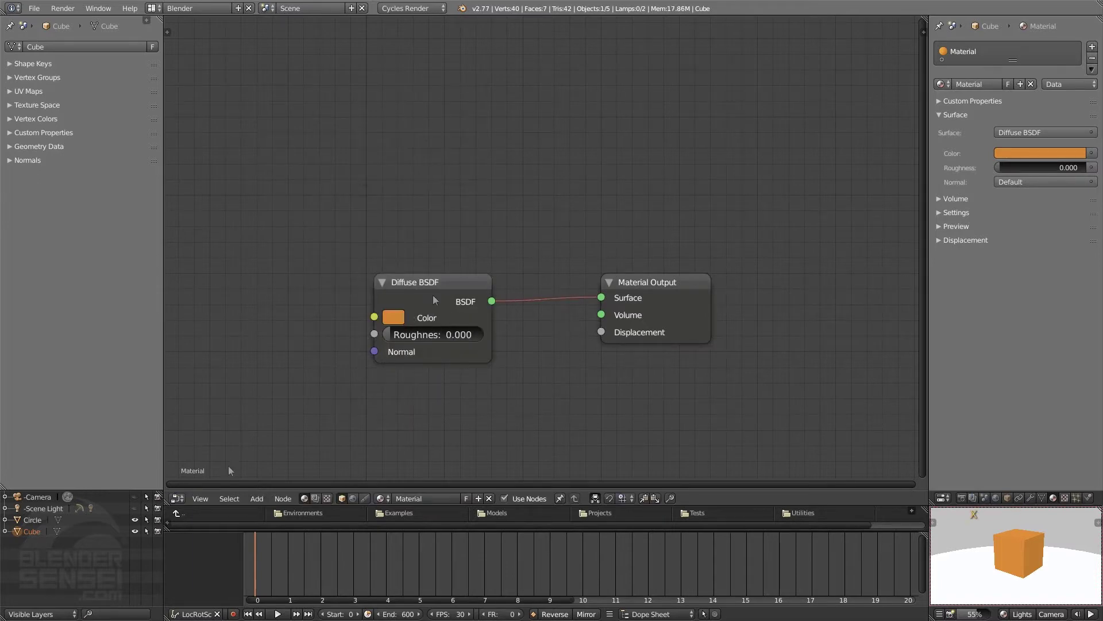
pyautogui.click(181, 498)
pyautogui.click(196, 485)
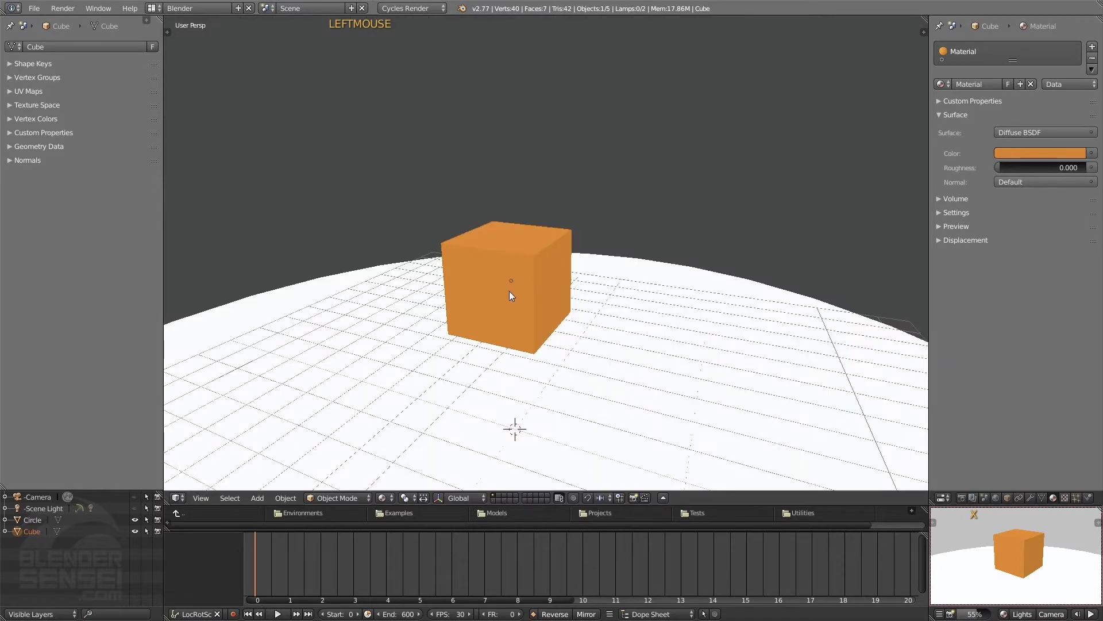
# Change the cube material's surface shader from Diffuse BSDF to Emission
pyautogui.moveTo(509, 291); pyautogui.dragTo(552, 293, button='middle')
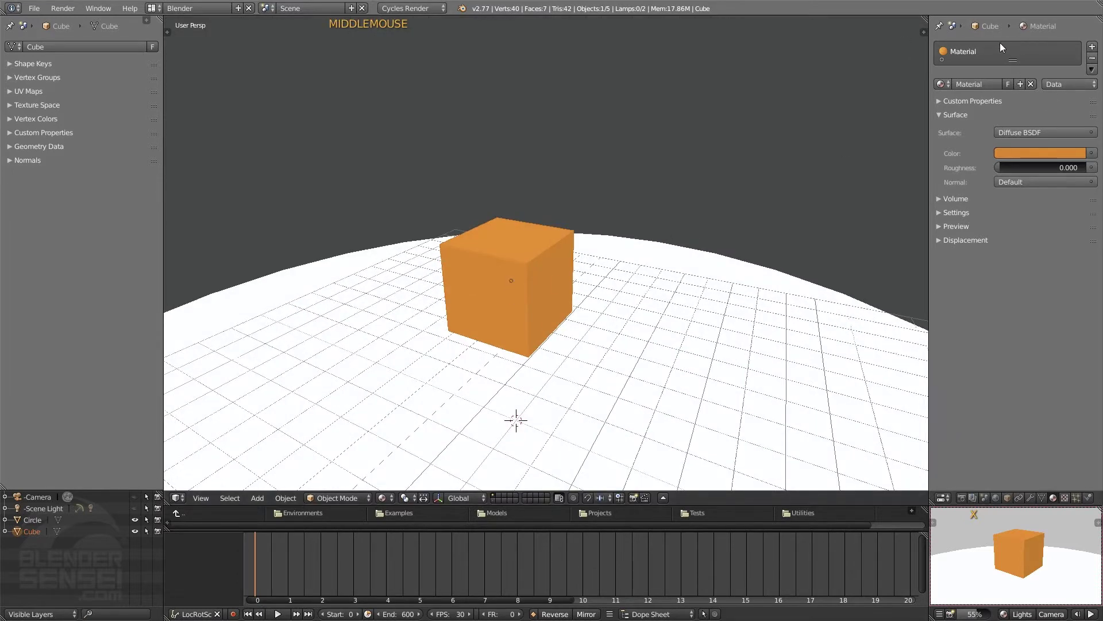
pyautogui.click(1052, 133)
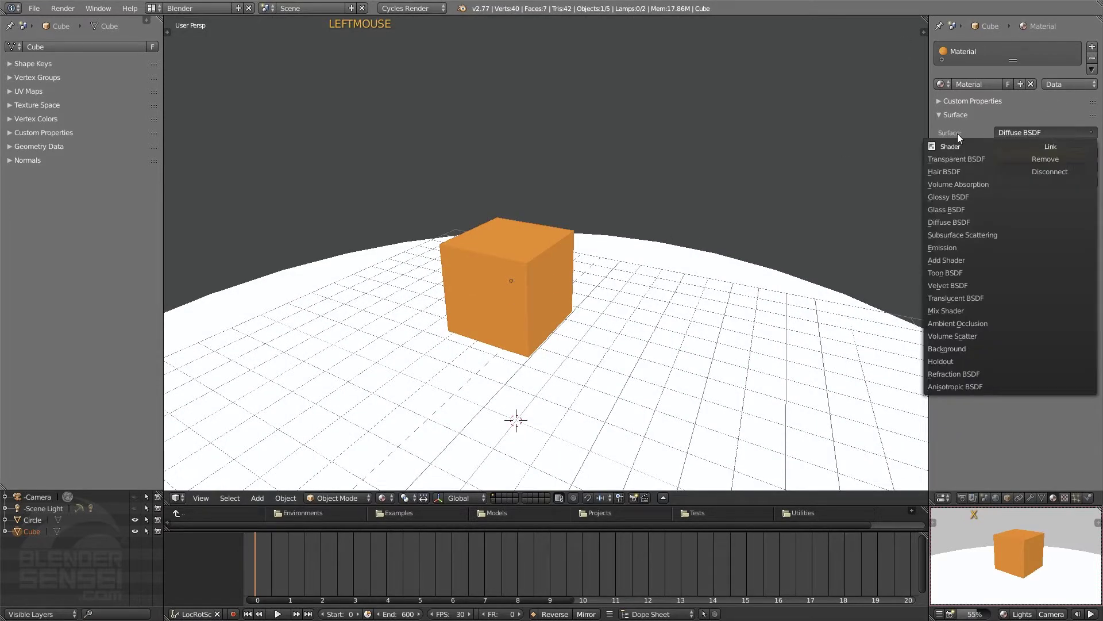
pyautogui.click(1006, 130)
pyautogui.click(953, 247)
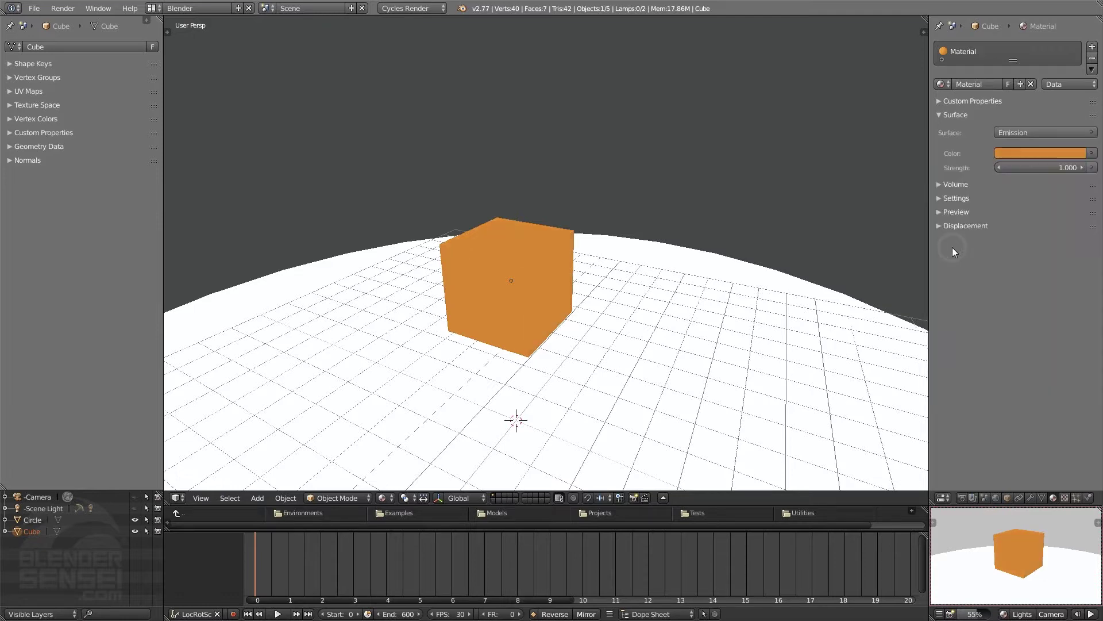
# Show the small camera preview in Rendered shading and raise the cube's emission strength to 47.400
pyautogui.click(1004, 615)
pyautogui.scroll(-2, 1022, 584)
pyautogui.keyDown('shift'); pyautogui.moveTo(1022, 584); pyautogui.dragTo(1030, 554, button='middle'); pyautogui.keyUp('shift')
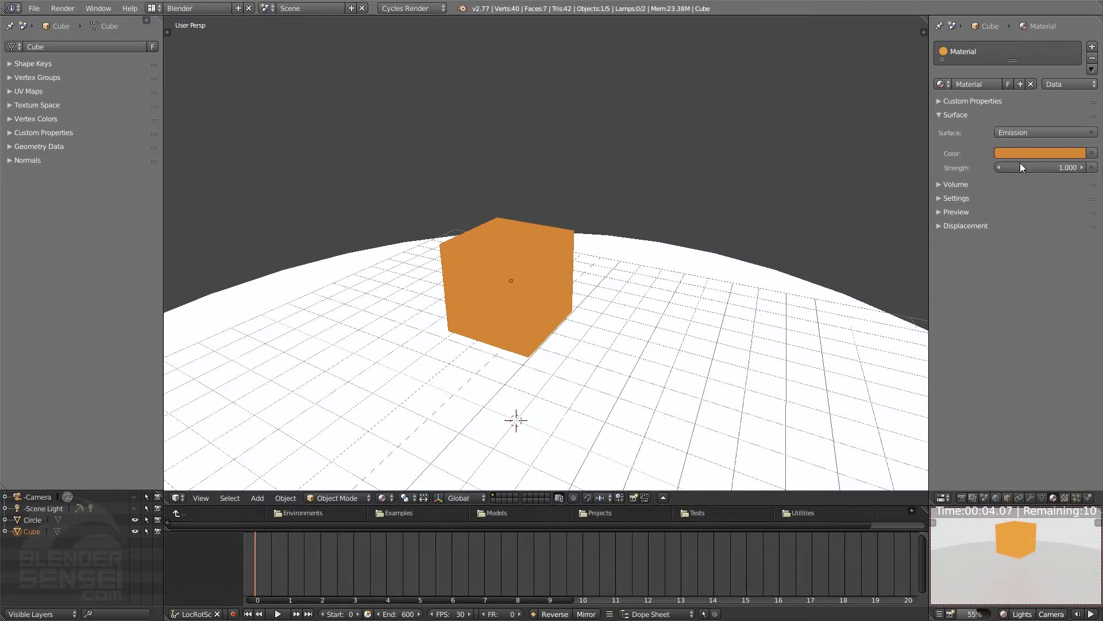
pyautogui.moveTo(1022, 167); pyautogui.dragTo(1083, 167)
pyautogui.keyDown('shift'); pyautogui.moveTo(957, 583); pyautogui.dragTo(1019, 584, button='middle'); pyautogui.keyUp('shift')
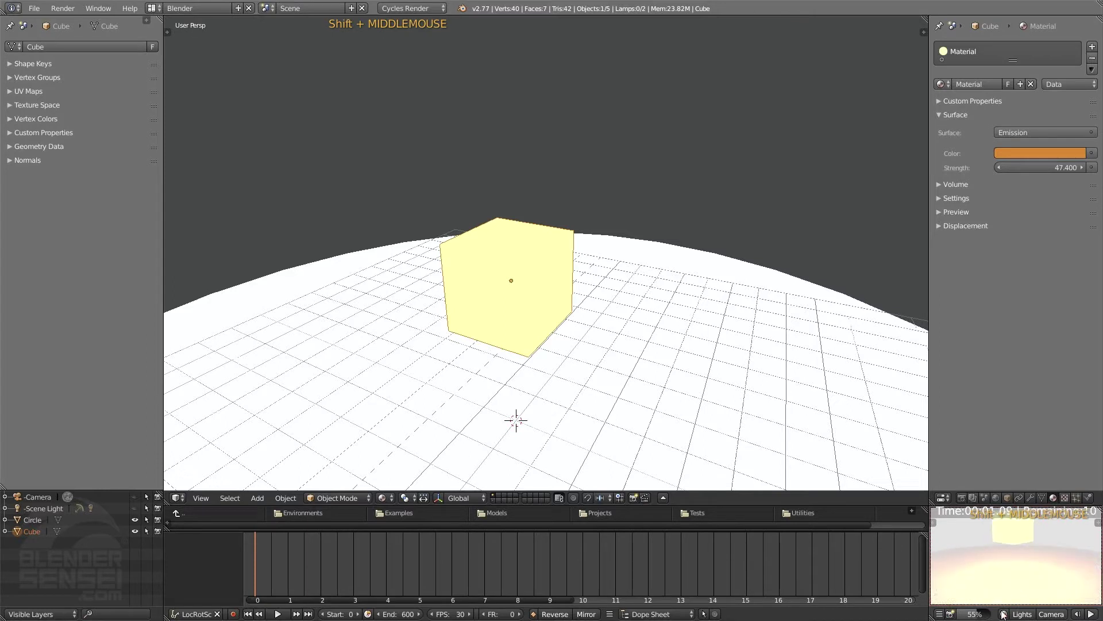
# Turn off the scene's ambient background lighting so the rendered preview is lit only by the emissive cube
pyautogui.click(1022, 614)
pyautogui.click(1023, 614)
pyautogui.moveTo(1023, 543); pyautogui.dragTo(969, 544)
pyautogui.click(1005, 613)
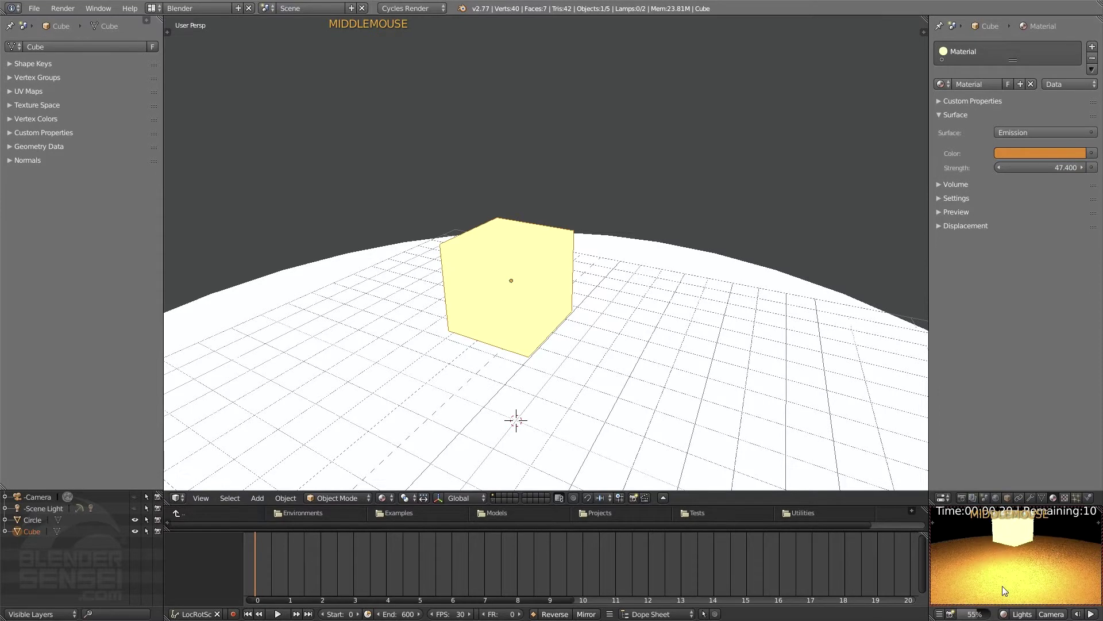
# Scale the emissive cube down to less than half its size
pyautogui.press('s')
pyautogui.press('s')
pyautogui.click(577, 343)
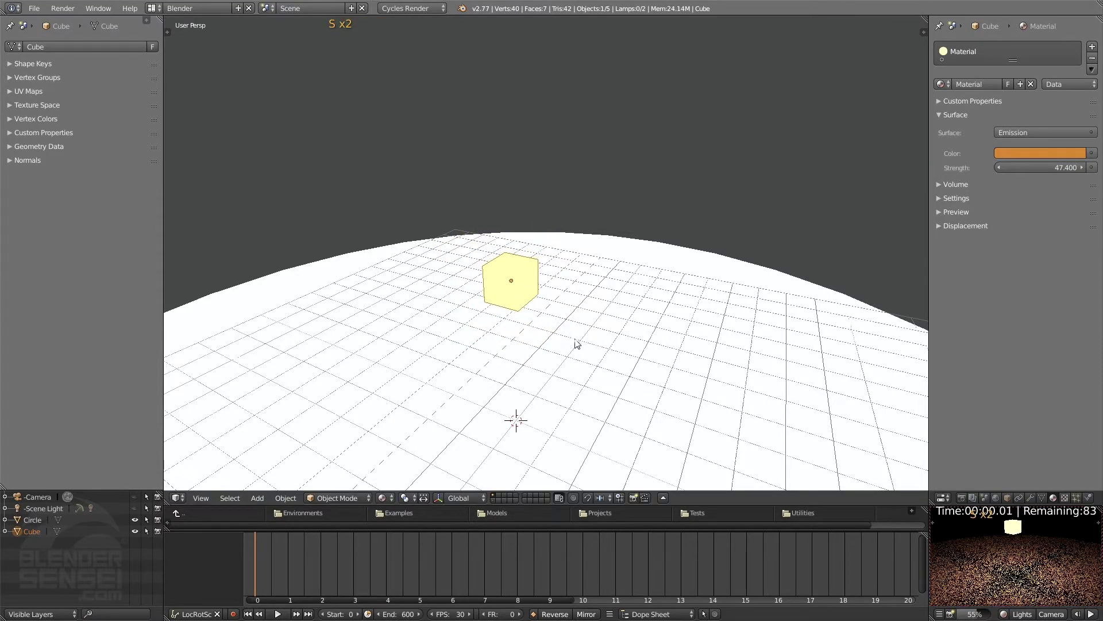
# Subdivide and smooth the emissive cube into a round sphere, and scale it slightly smaller
pyautogui.press('w')
pyautogui.press('w')
pyautogui.press('w')
pyautogui.press('w')
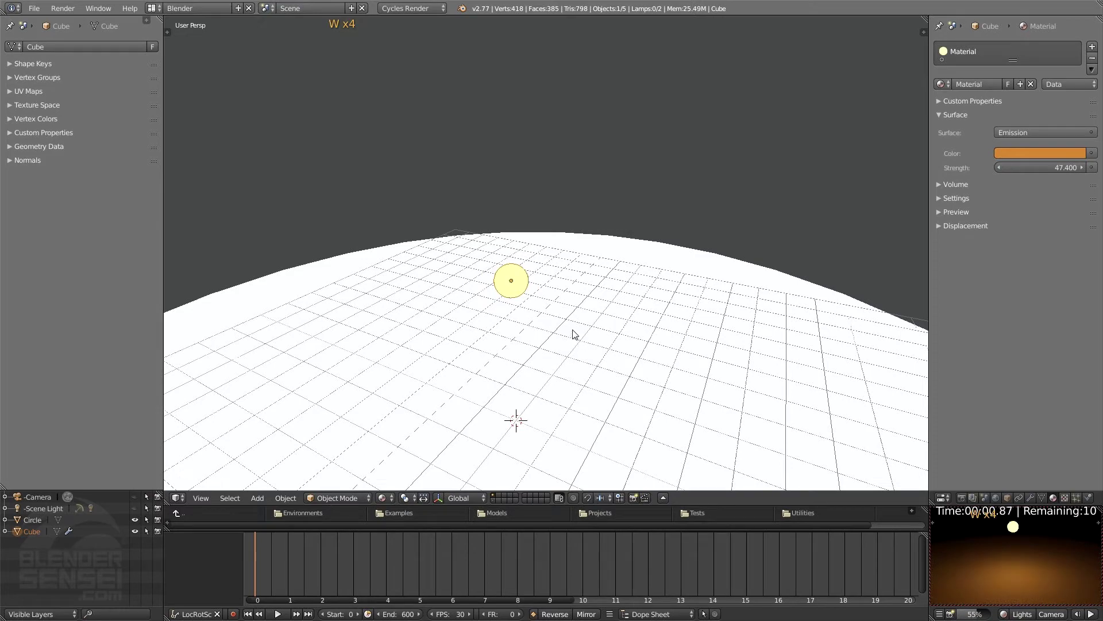
pyautogui.press('s')
pyautogui.click(543, 311)
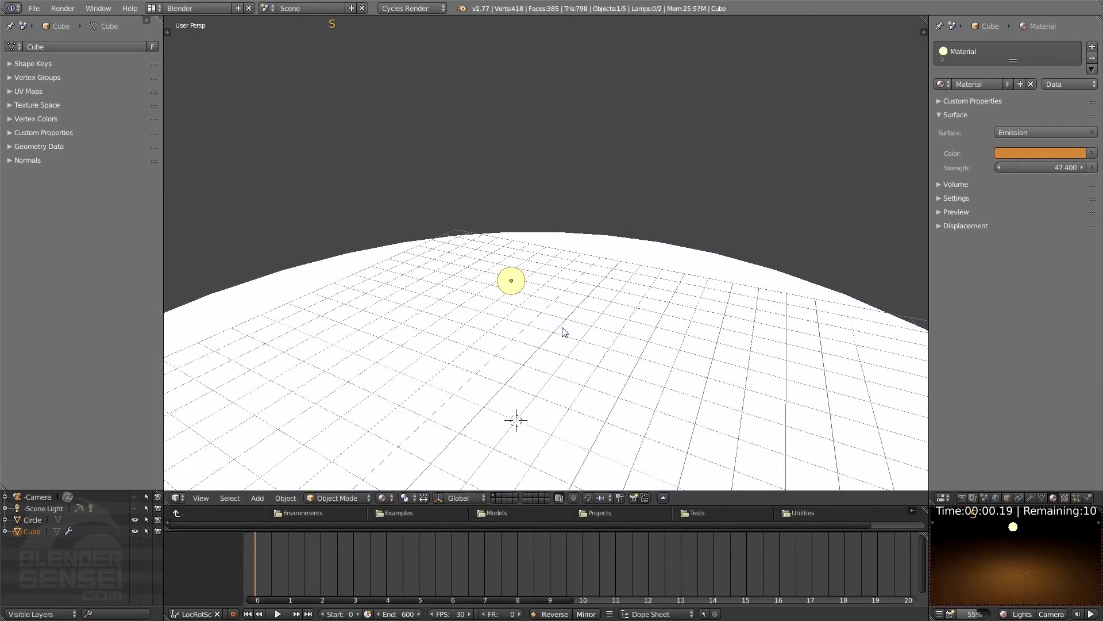
# Duplicate the glowing sphere and place the copy beside the original along the X axis
pyautogui.moveTo(564, 327); pyautogui.dragTo(532, 310, button='middle')
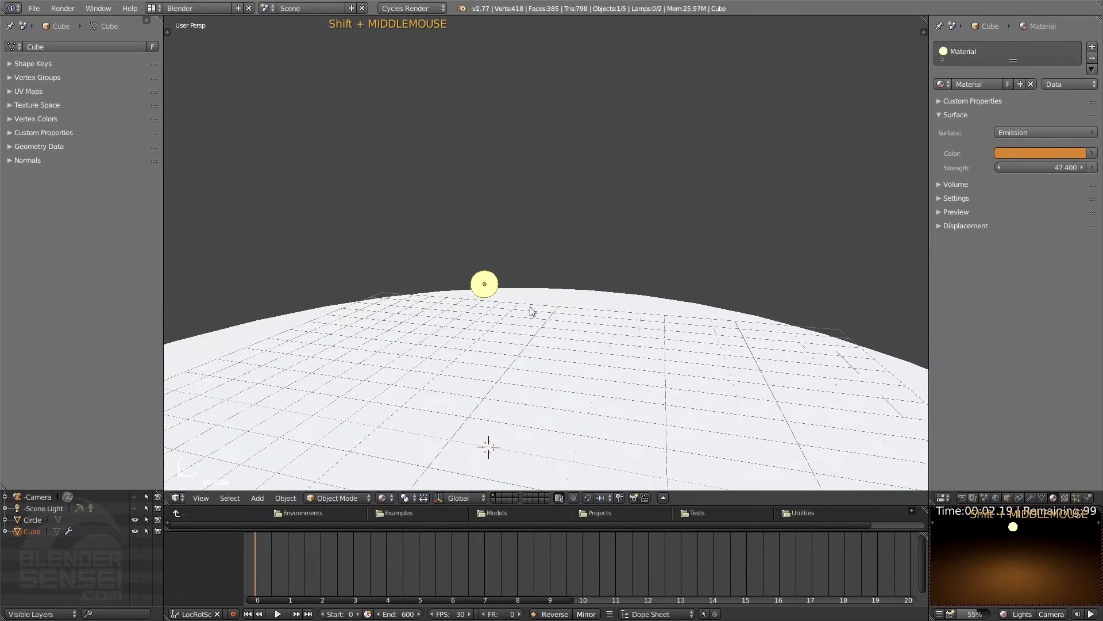
pyautogui.hotkey('shift', 'd')
pyautogui.press('x')
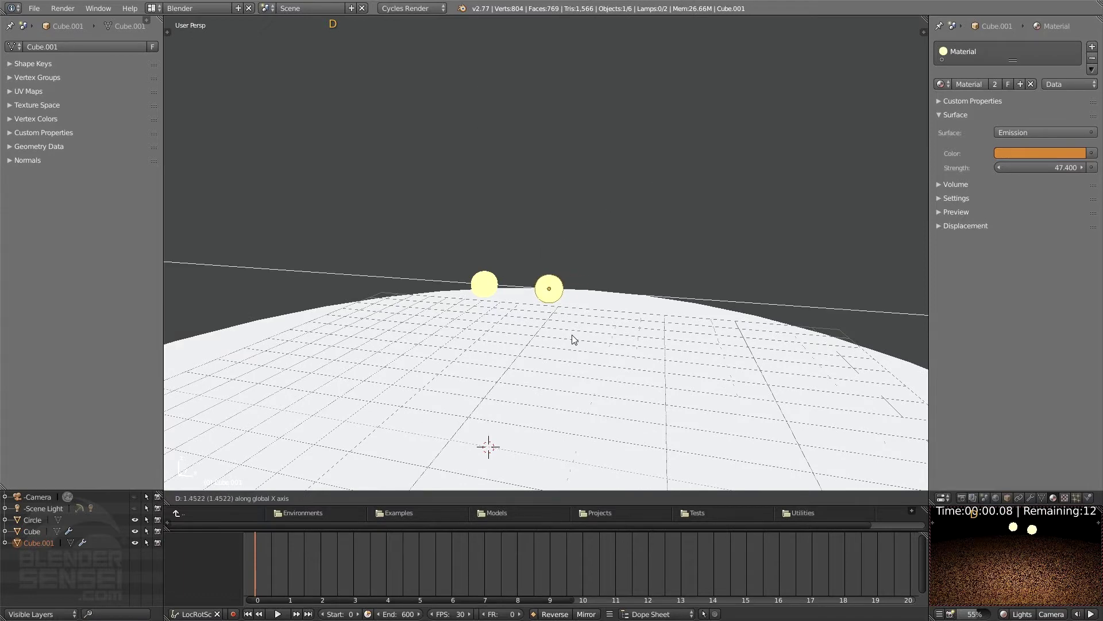
pyautogui.click(566, 334)
pyautogui.press('g')
pyautogui.press('x')
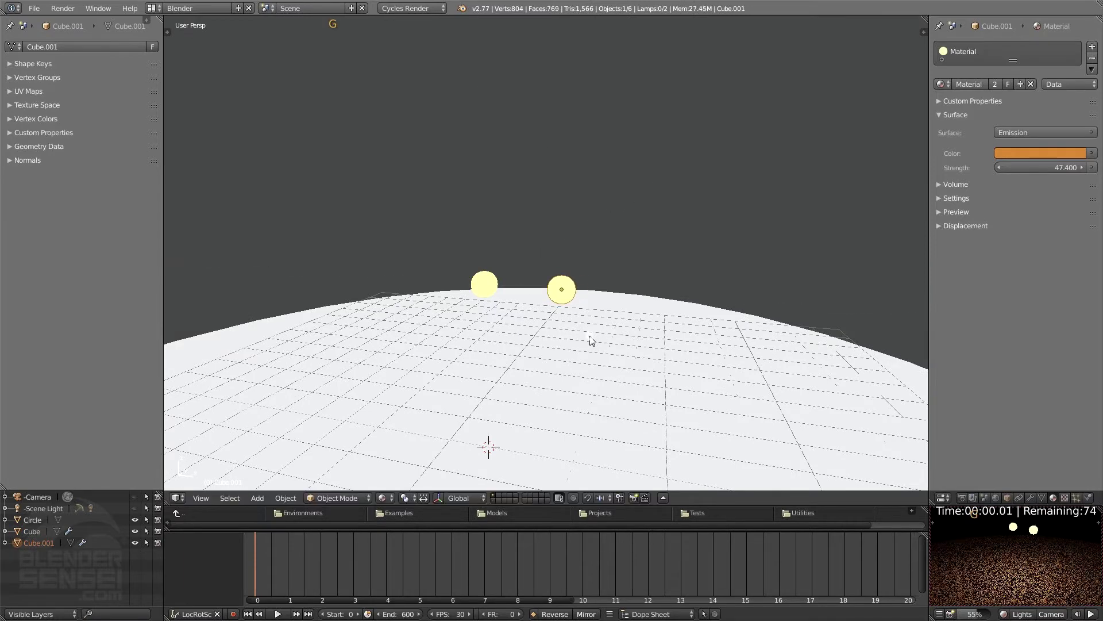
pyautogui.click(592, 340)
# Adjust the emission colour shared by both spheres to an orange of R 0.800, G 0.224, B 0.019
pyautogui.moveTo(632, 296); pyautogui.dragTo(561, 316, button='middle')
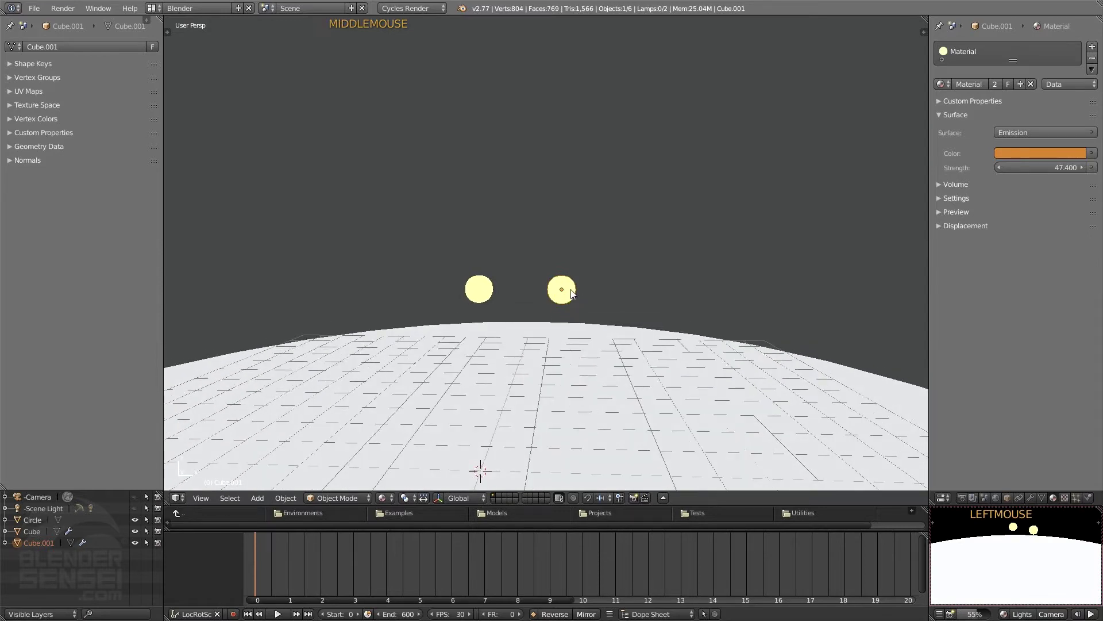
pyautogui.click(1006, 153)
pyautogui.moveTo(1016, 198)
pyautogui.mouseDown()
pyautogui.moveTo(998, 223)
pyautogui.moveTo(1035, 246)
pyautogui.moveTo(1013, 235)
pyautogui.mouseUp()
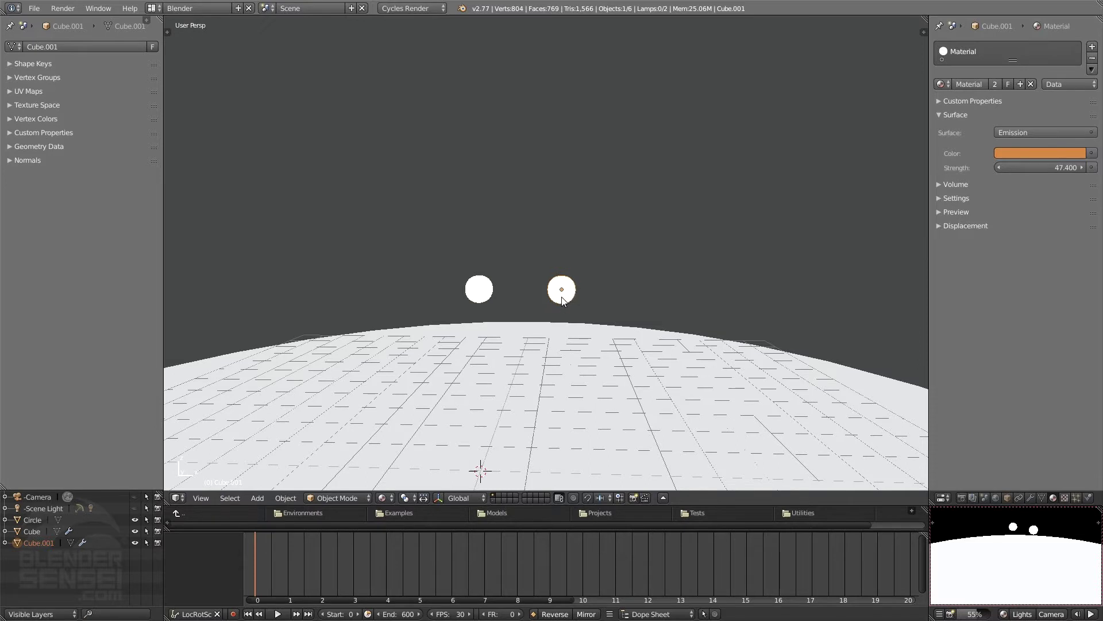
# Give the duplicate sphere its own copy of the material and change its emission colour to bright green
pyautogui.click(1021, 84)
pyautogui.click(1007, 154)
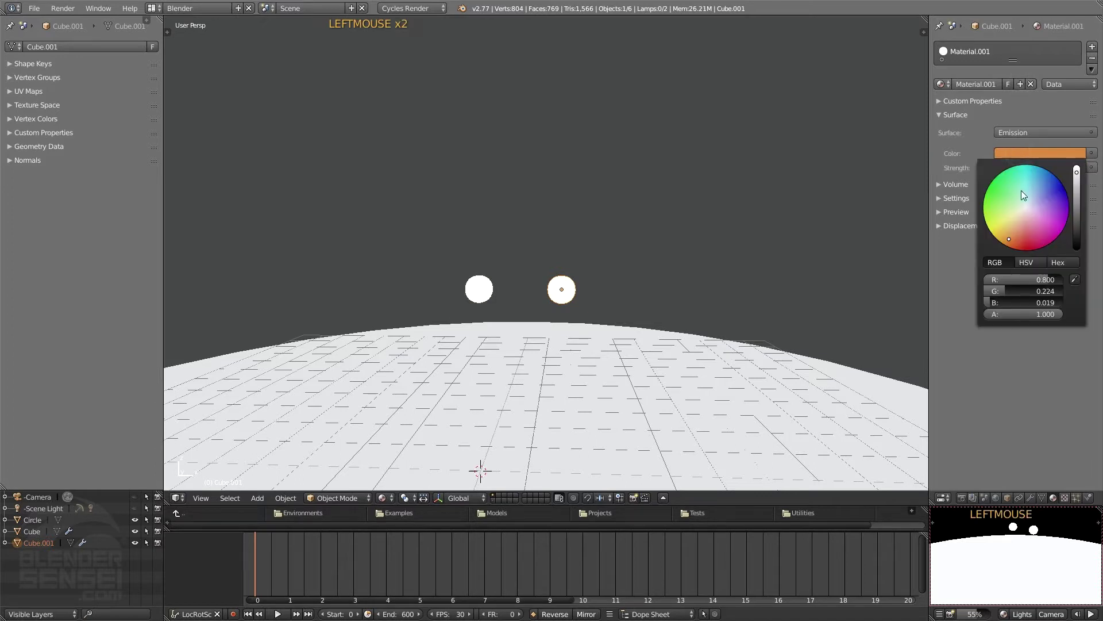
pyautogui.moveTo(1022, 191); pyautogui.dragTo(987, 188)
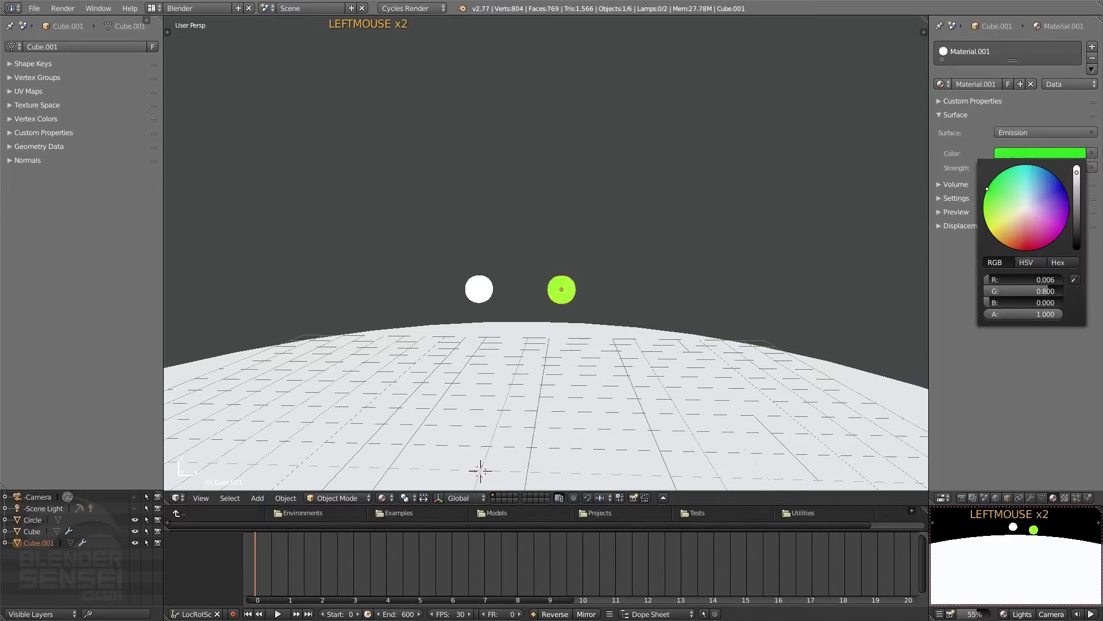
# Try different emission strengths on the original sphere and darken its orange colour to R 0.303, G 0.089, B 0.010
pyautogui.click(480, 288)
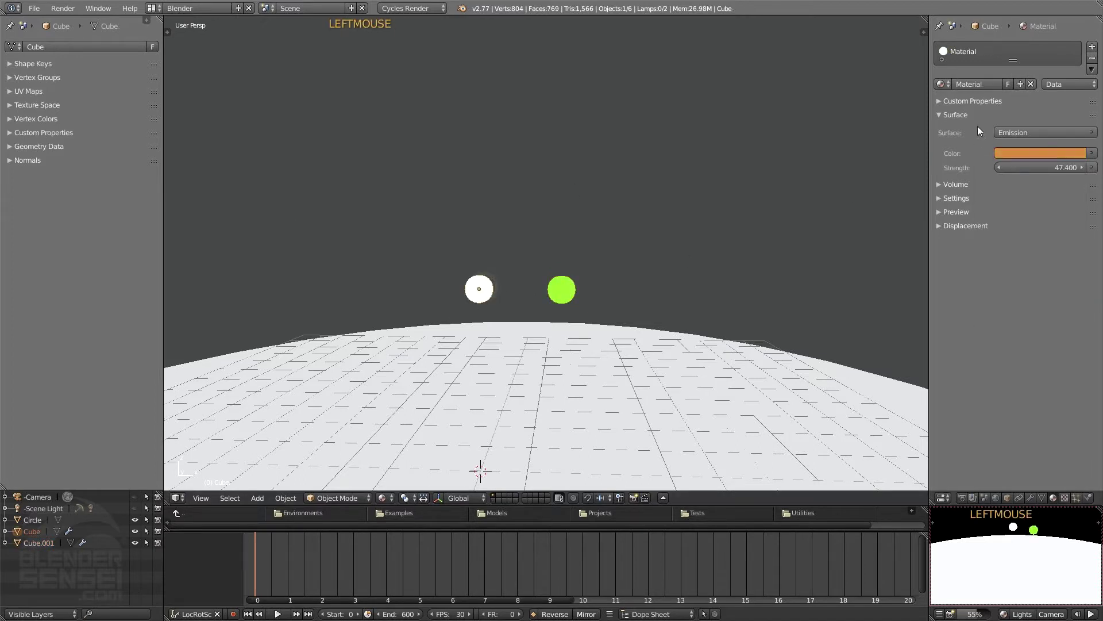
pyautogui.click(1057, 171)
pyautogui.click(1030, 217)
pyautogui.moveTo(1058, 166); pyautogui.dragTo(991, 167)
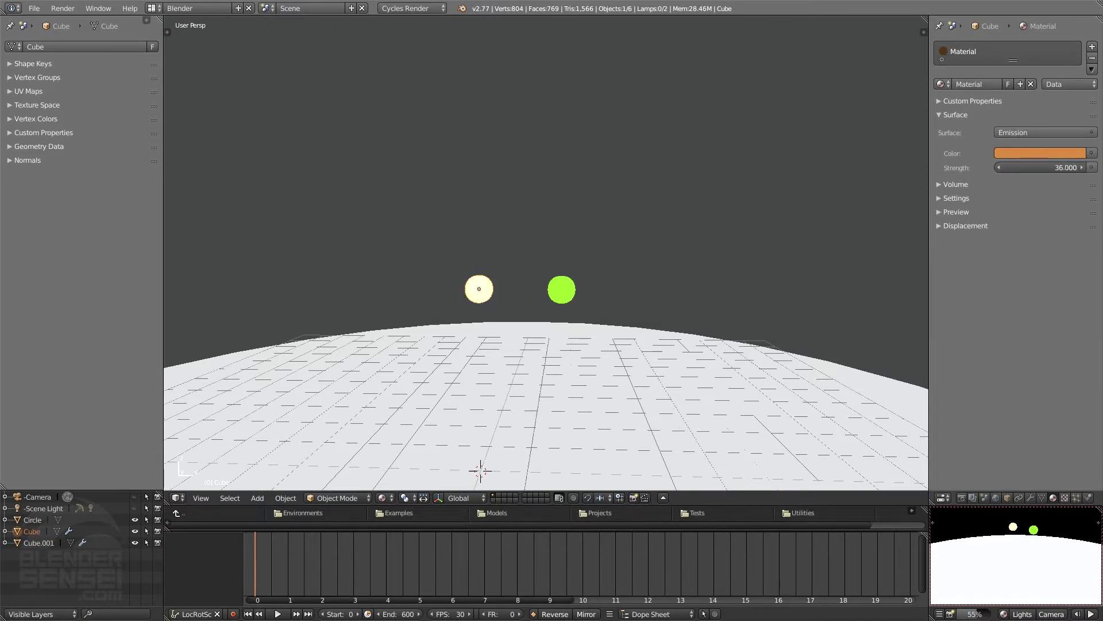
pyautogui.moveTo(1081, 166); pyautogui.dragTo(1059, 161)
pyautogui.click(1061, 152)
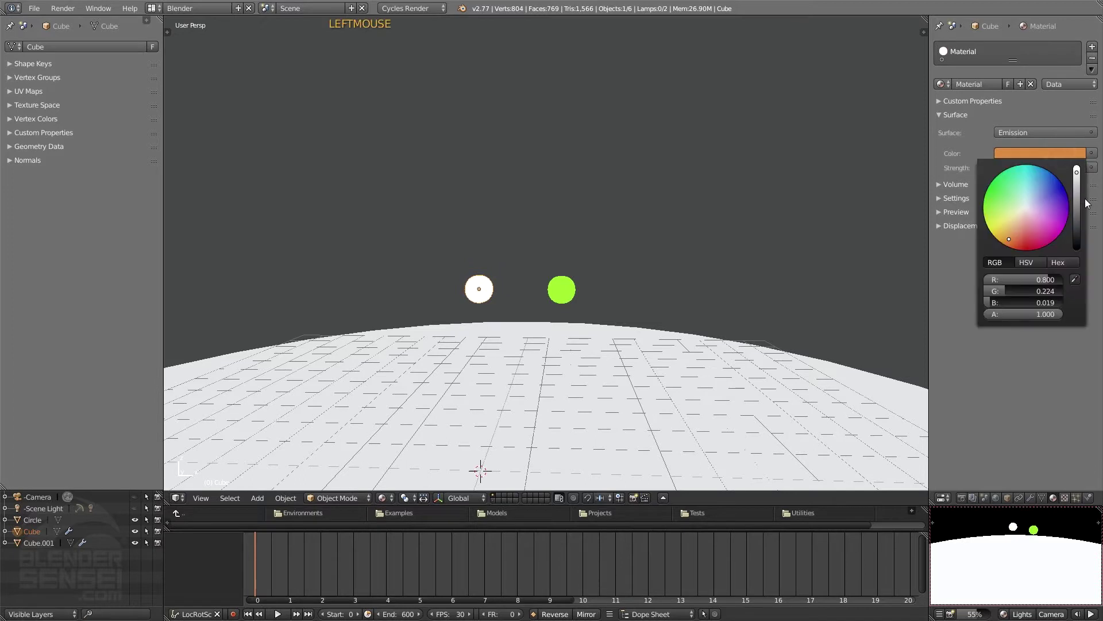
pyautogui.moveTo(1077, 202)
pyautogui.mouseDown()
pyautogui.moveTo(1077, 227)
pyautogui.moveTo(1078, 200)
pyautogui.mouseUp()
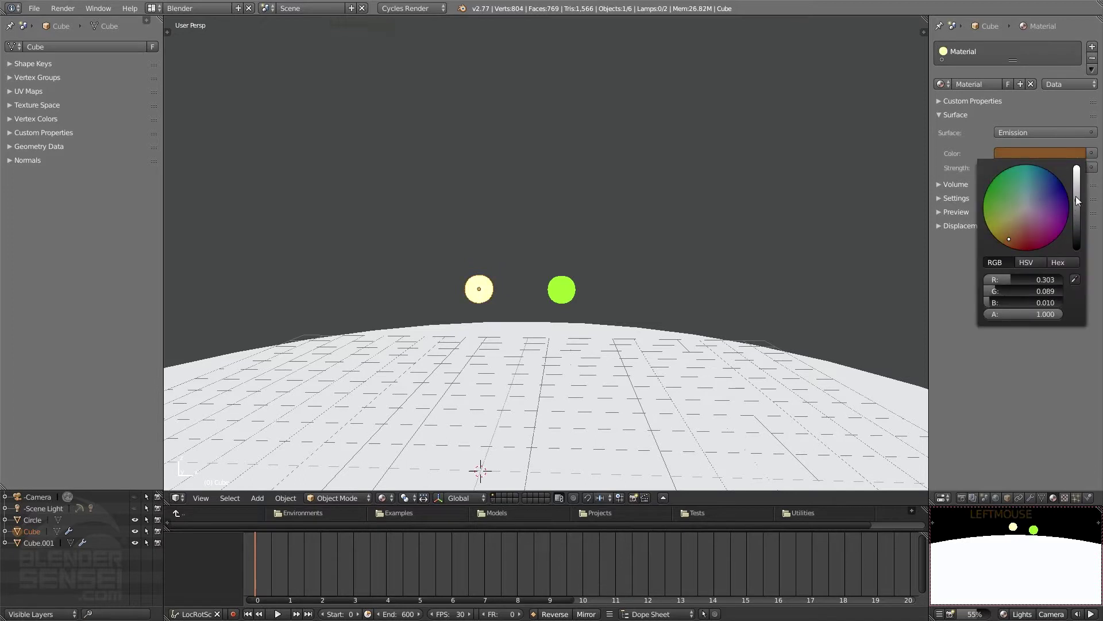
# Show the small preview in Rendered shading and raise the original sphere's emission strength to 153.600
pyautogui.scroll(2, 1035, 526)
pyautogui.moveTo(1035, 526)
pyautogui.keyDown('shift'); pyautogui.mouseDown(button='middle')
pyautogui.moveTo(1026, 563)
pyautogui.moveTo(1050, 574)
pyautogui.moveTo(1042, 550)
pyautogui.mouseUp(button='middle'); pyautogui.keyUp('shift')
pyautogui.click(1009, 614)
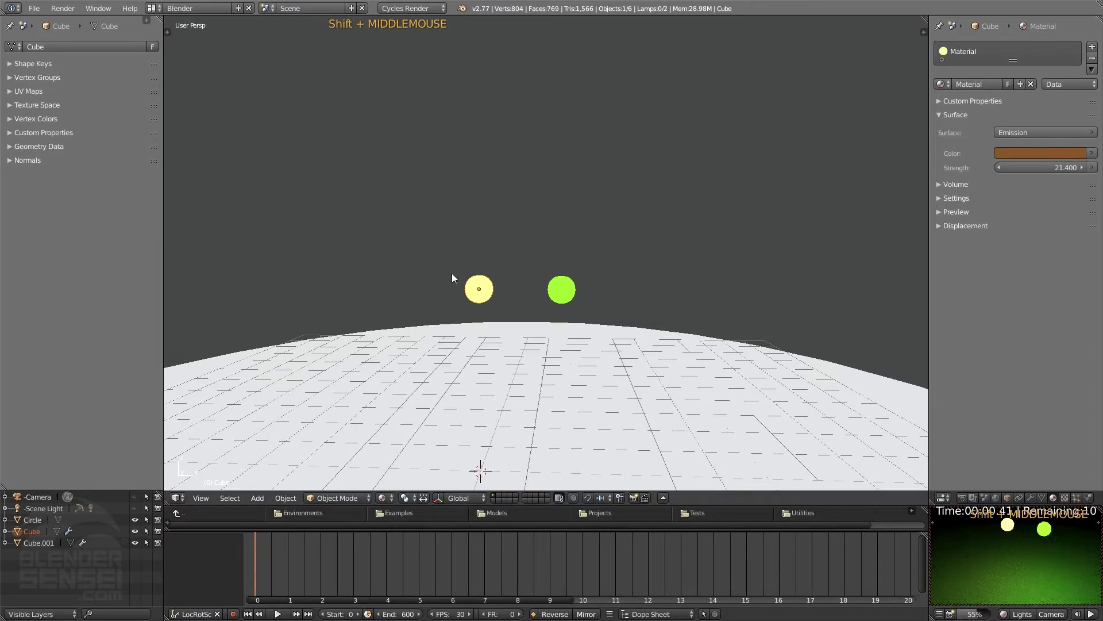
pyautogui.moveTo(1037, 167); pyautogui.dragTo(1085, 167)
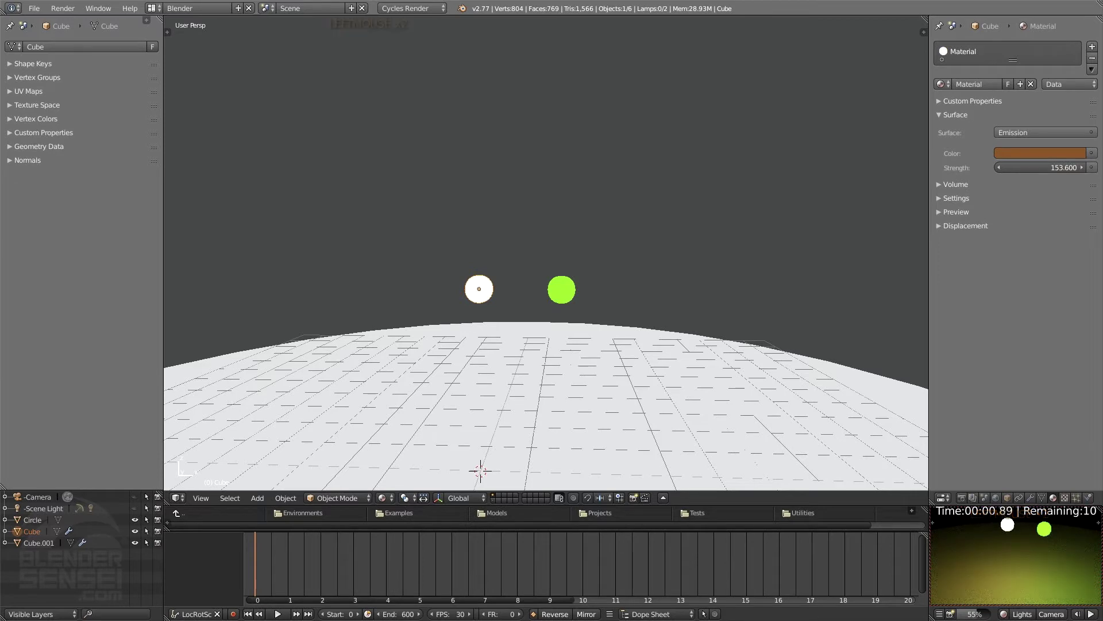
# Select both glowing spheres and move them together sideways above the disc
pyautogui.scroll(-2, 1016, 579)
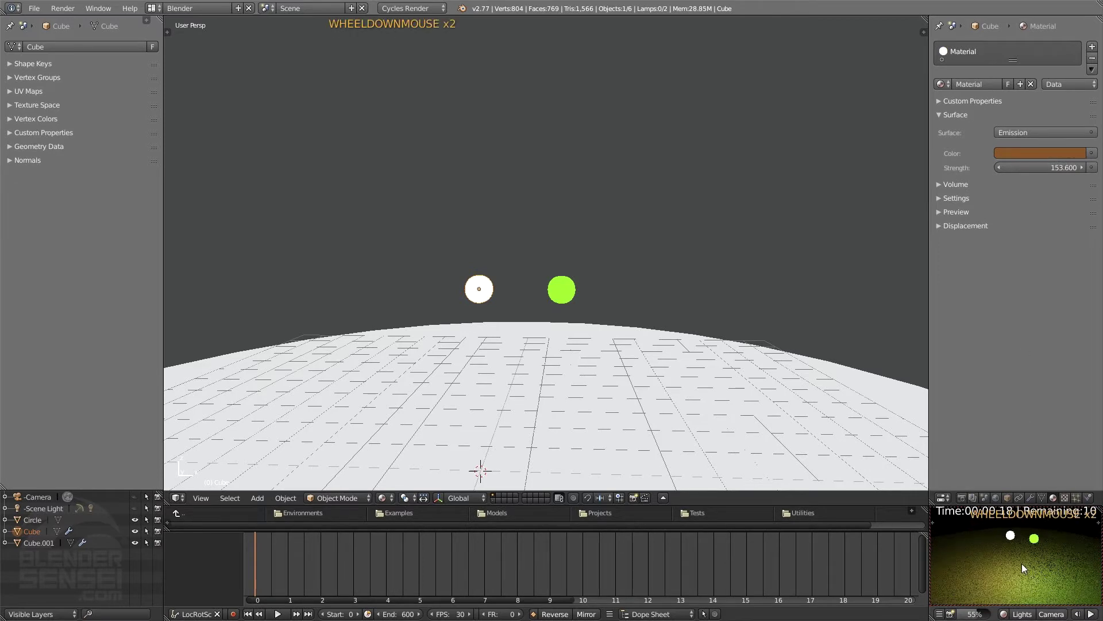
pyautogui.keyDown('shift'); pyautogui.click(562, 290); pyautogui.keyUp('shift')
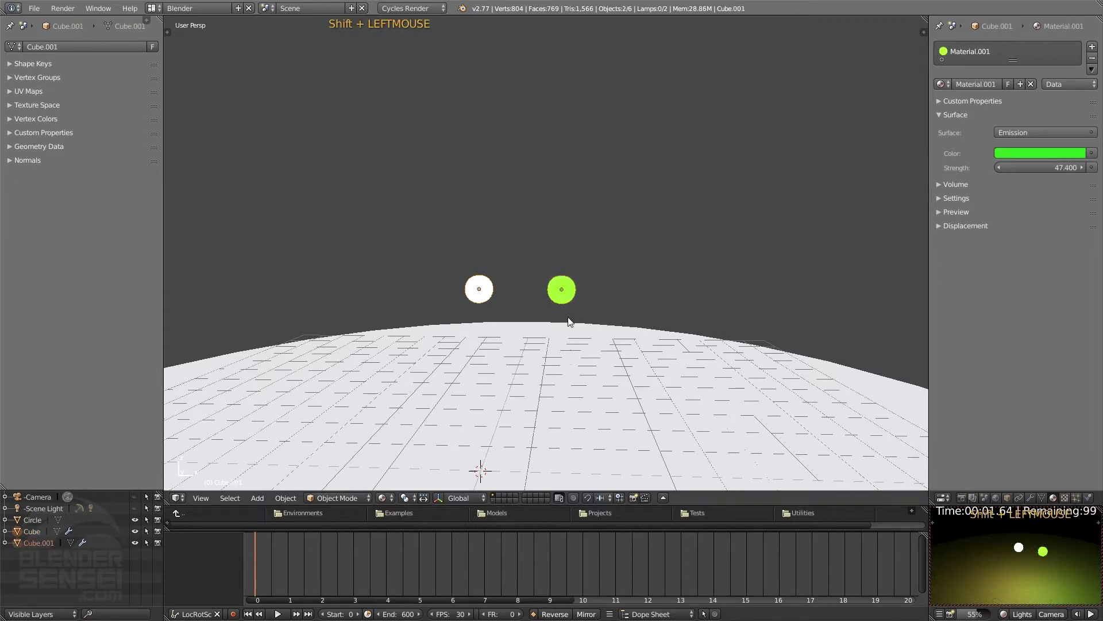
pyautogui.press('g')
pyautogui.click(387, 312)
pyautogui.keyDown('shift'); pyautogui.moveTo(386, 311); pyautogui.dragTo(457, 293, button='middle'); pyautogui.keyUp('shift')
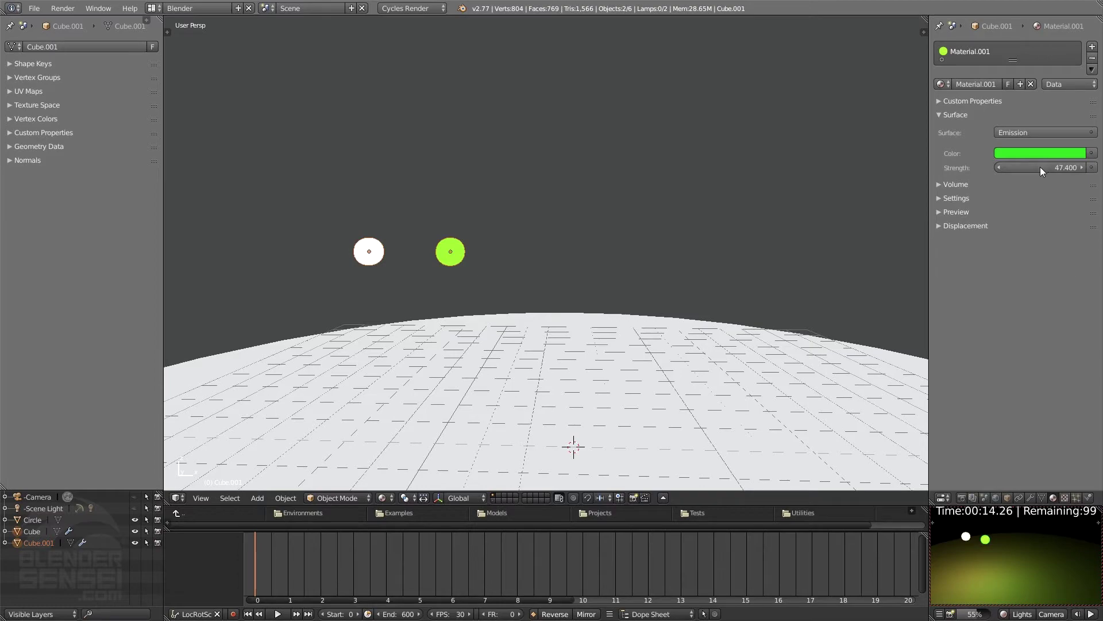
# Set the green sphere's emission strength to 74.700, scale both spheres slightly smaller and leave the rendered preview
pyautogui.moveTo(1040, 166); pyautogui.dragTo(1060, 166)
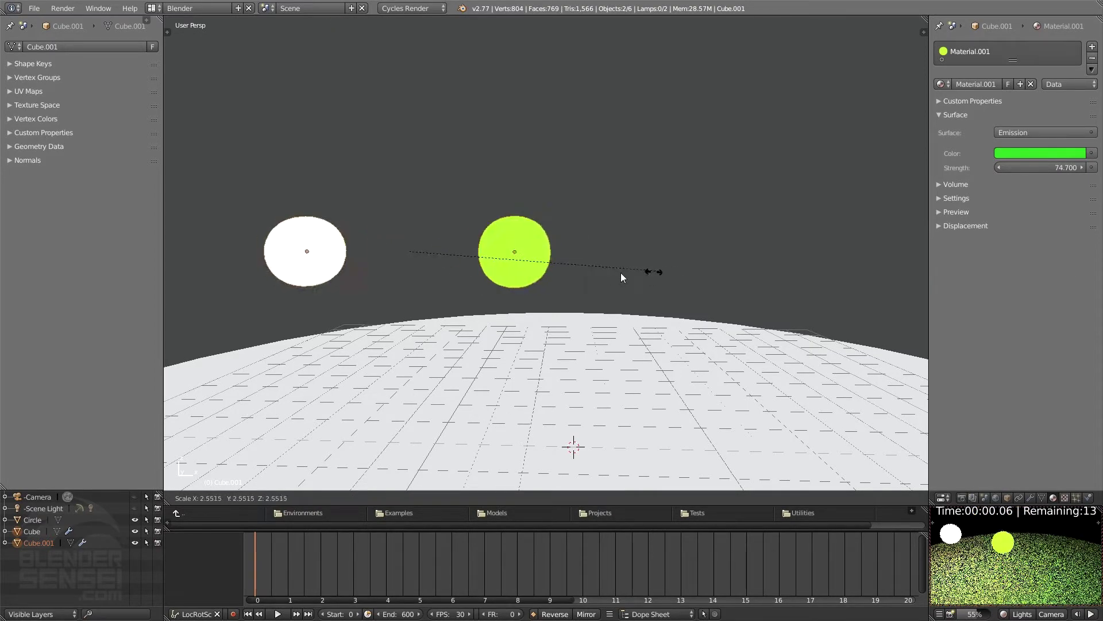
pyautogui.click(494, 264)
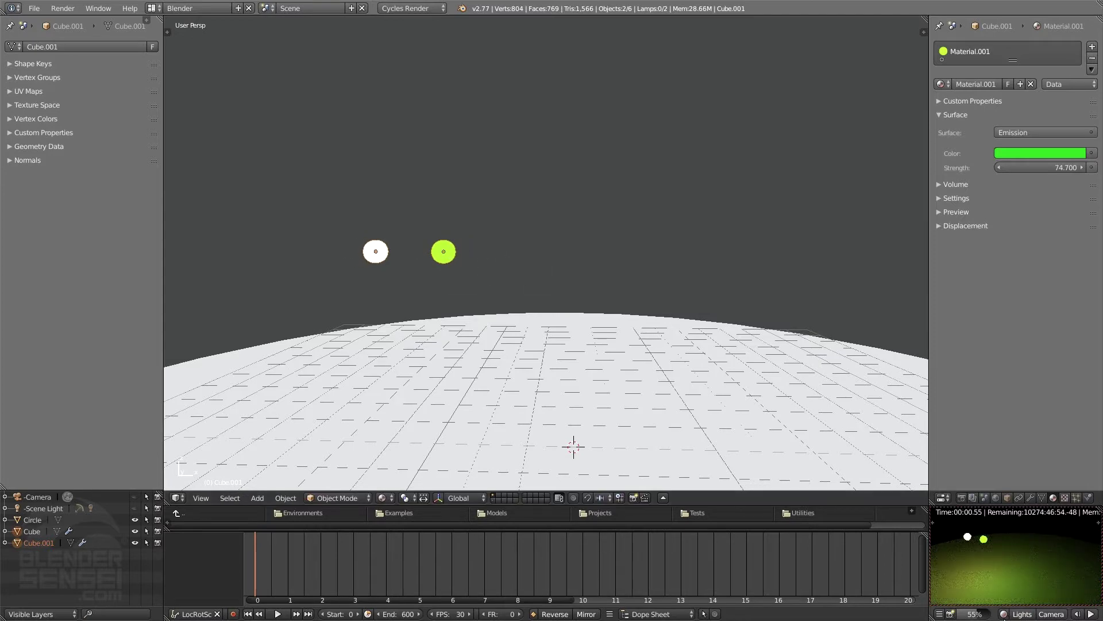
pyautogui.click(1004, 615)
# Add a Monkey mesh at the 3D cursor and raise it above the disc
pyautogui.hotkey('shift', 'a')
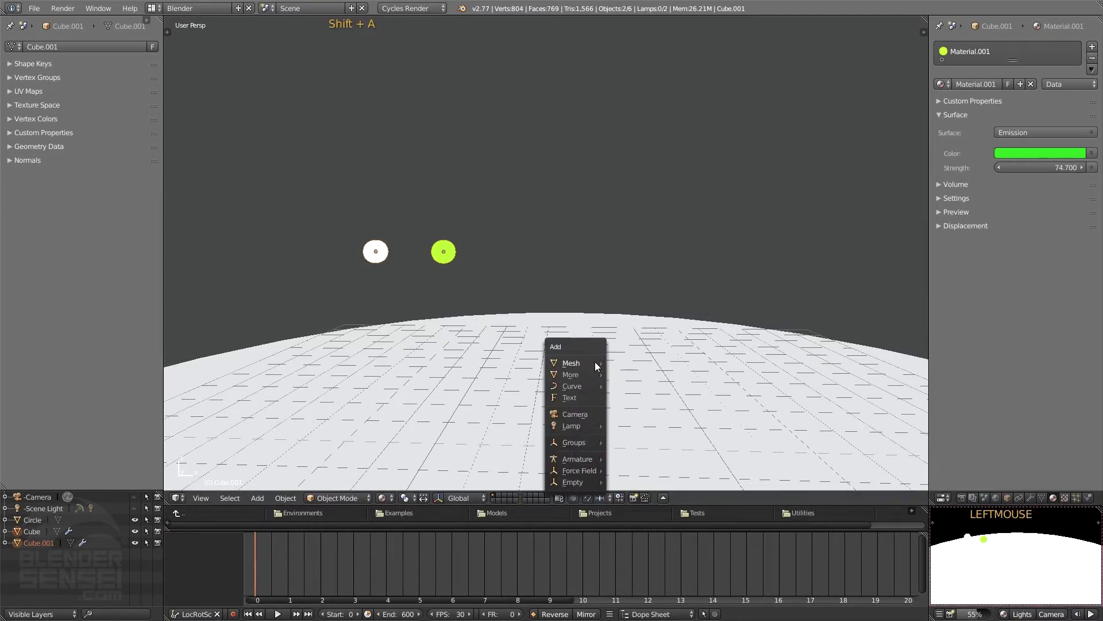
pyautogui.moveTo(595, 362)
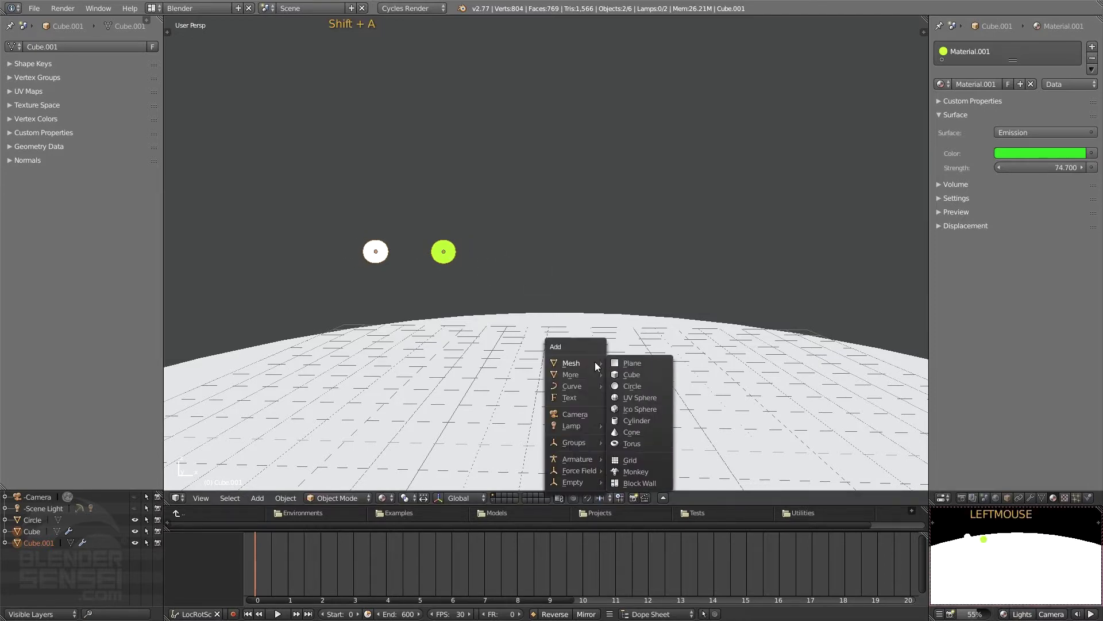
pyautogui.click(641, 471)
pyautogui.keyDown('shift'); pyautogui.moveTo(630, 411); pyautogui.dragTo(626, 345, button='middle'); pyautogui.keyUp('shift')
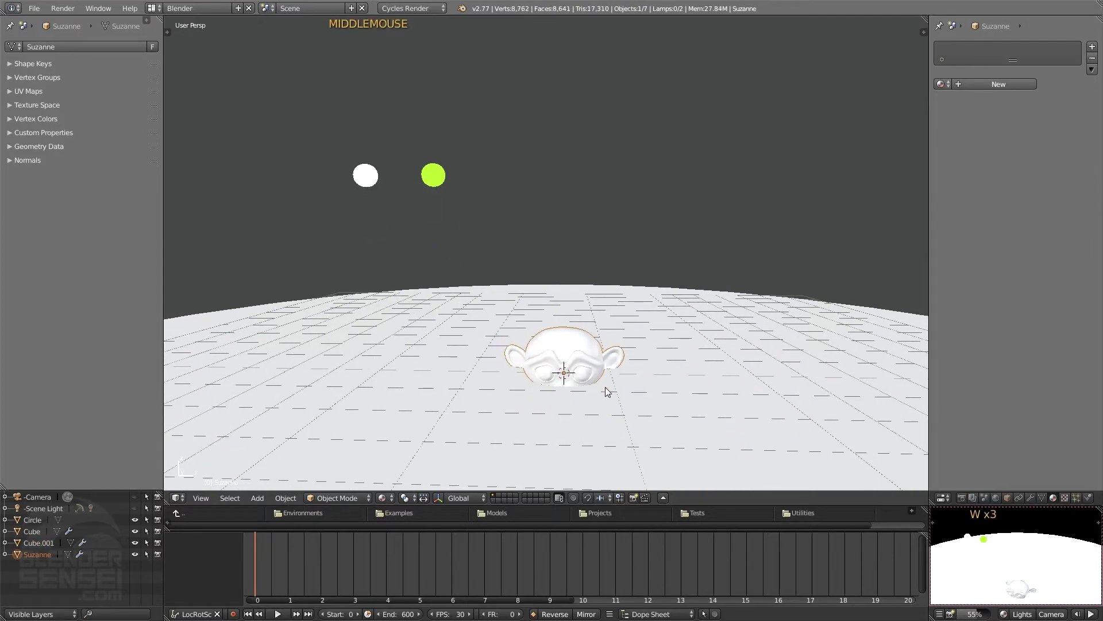
pyautogui.moveTo(605, 387); pyautogui.dragTo(631, 407, button='middle')
pyautogui.press('g')
pyautogui.click(644, 348)
# Tilt the monkey head backward so it faces upward, and lower it until it rests on the disc
pyautogui.moveTo(621, 367); pyautogui.dragTo(577, 416, button='middle')
pyautogui.click(438, 497)
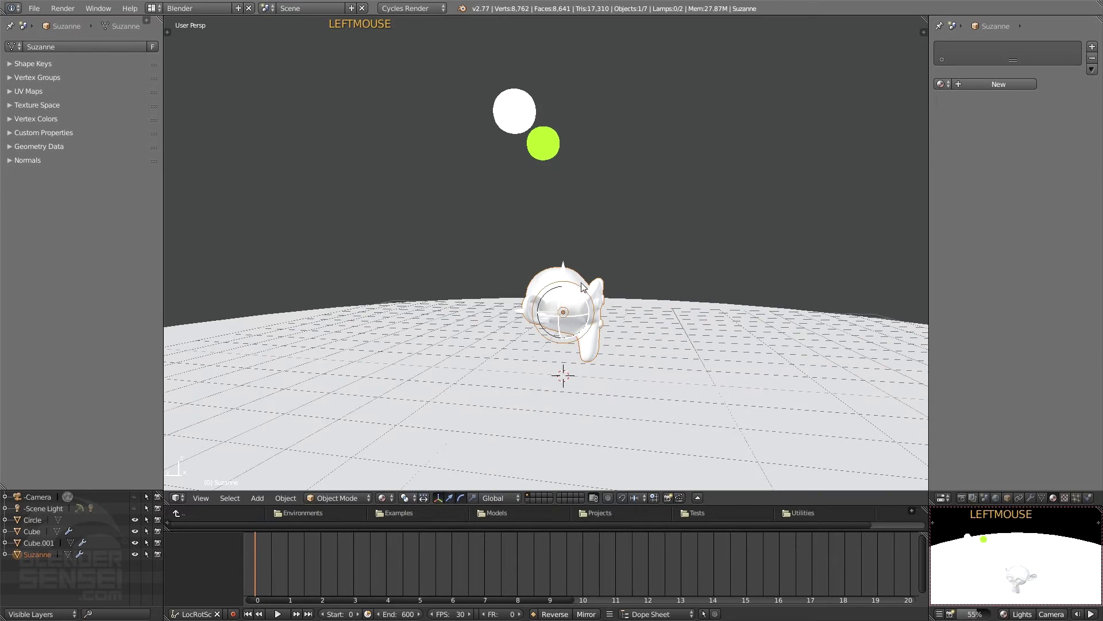
pyautogui.moveTo(584, 286); pyautogui.dragTo(561, 284)
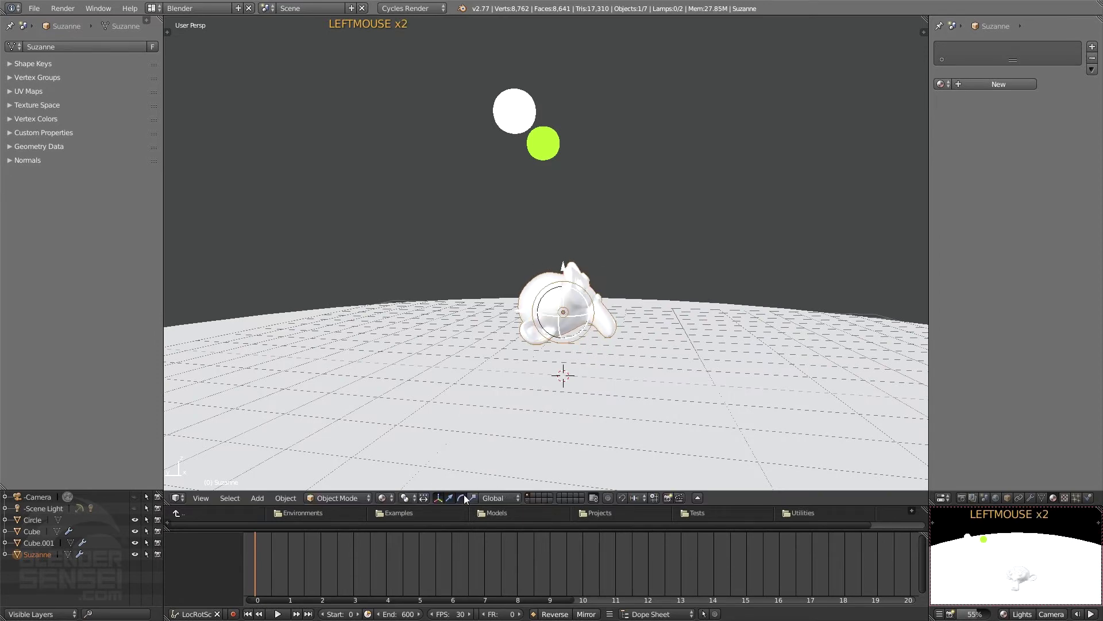
pyautogui.click(437, 498)
pyautogui.press('g')
pyautogui.press('z')
pyautogui.click(722, 354)
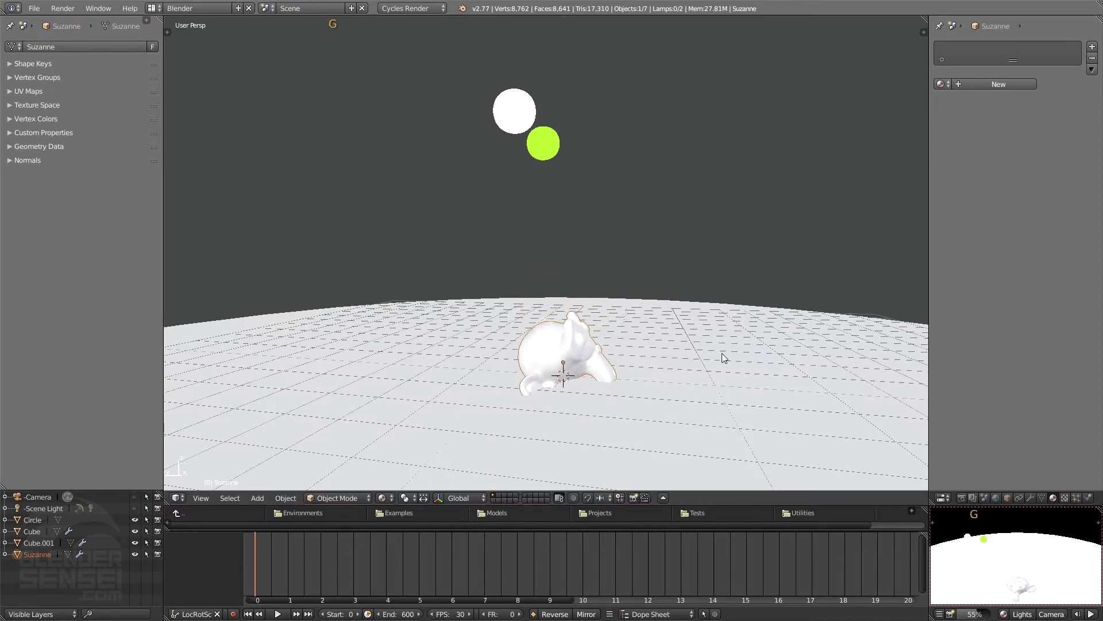
# Rotate the monkey head a few degrees about the global Y axis
pyautogui.moveTo(721, 353); pyautogui.dragTo(621, 382, button='middle')
pyautogui.press('r')
pyautogui.press('y')
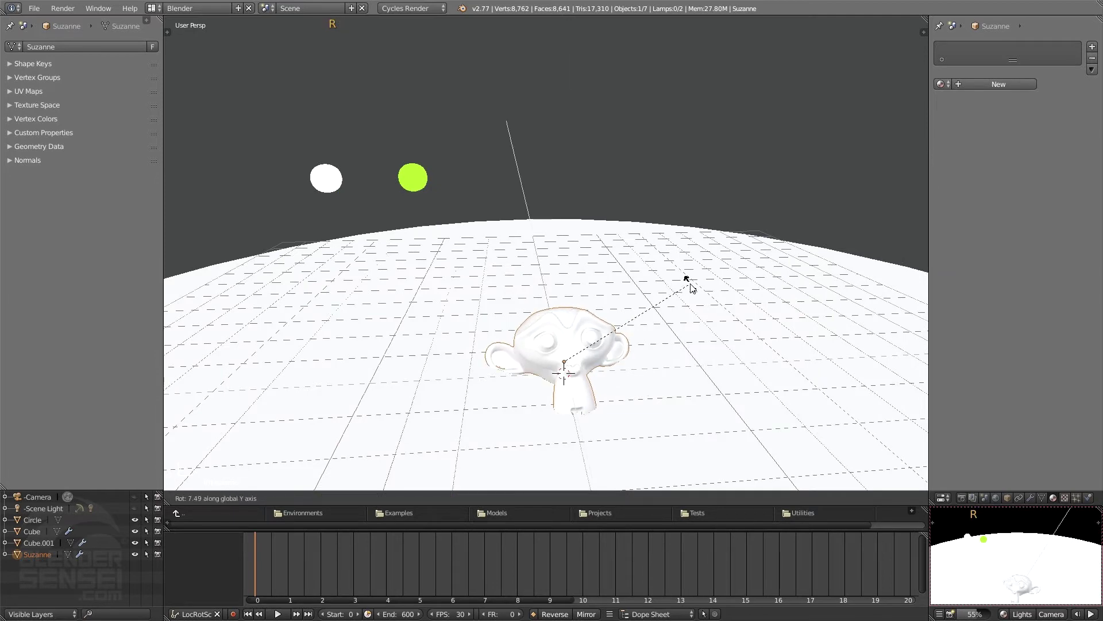
pyautogui.click(691, 284)
# Duplicate the monkey head three times to build a row of four heads along the X axis
pyautogui.moveTo(657, 307); pyautogui.dragTo(625, 331, button='middle')
pyautogui.press('d')
pyautogui.click(459, 377)
pyautogui.press('d')
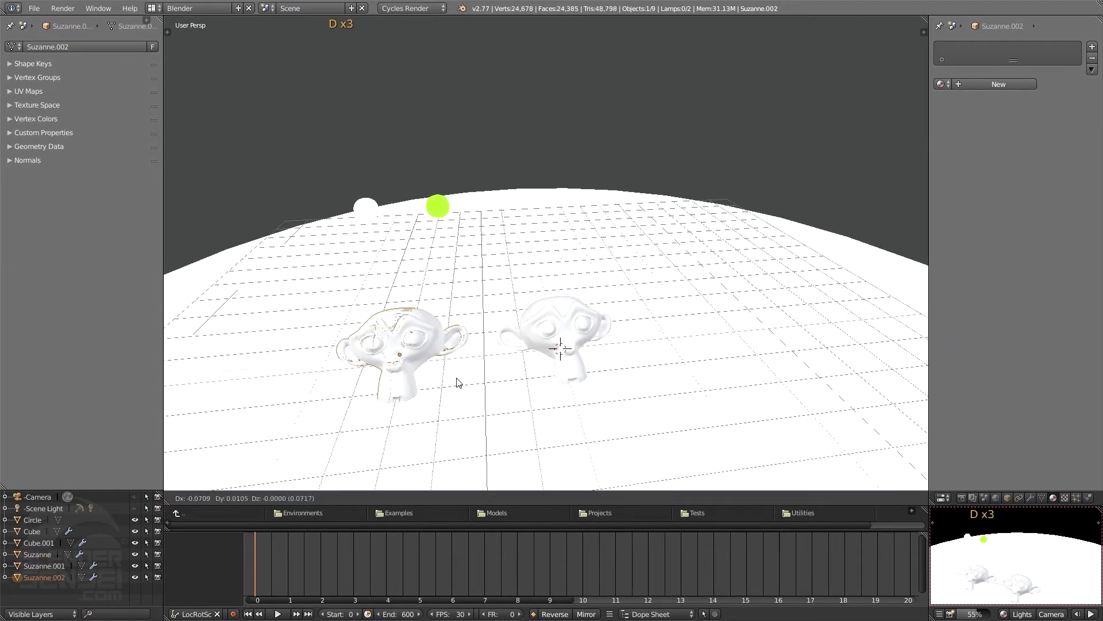
pyautogui.click(308, 395)
pyautogui.hotkey('shift', 'd')
pyautogui.press('x')
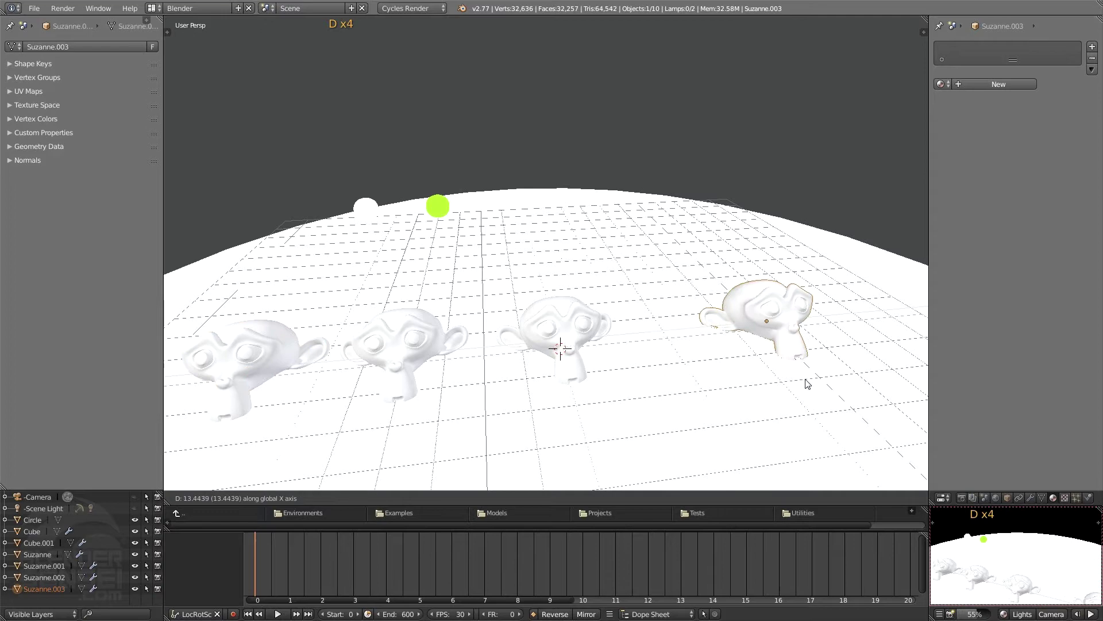
pyautogui.click(763, 386)
# Clone all four monkey heads mirrored along Y and move the copies along the Y axis into a second, opposing row
pyautogui.keyDown('shift'); pyautogui.click(578, 335); pyautogui.keyUp('shift')
pyautogui.keyDown('shift'); pyautogui.click(405, 337); pyautogui.keyUp('shift')
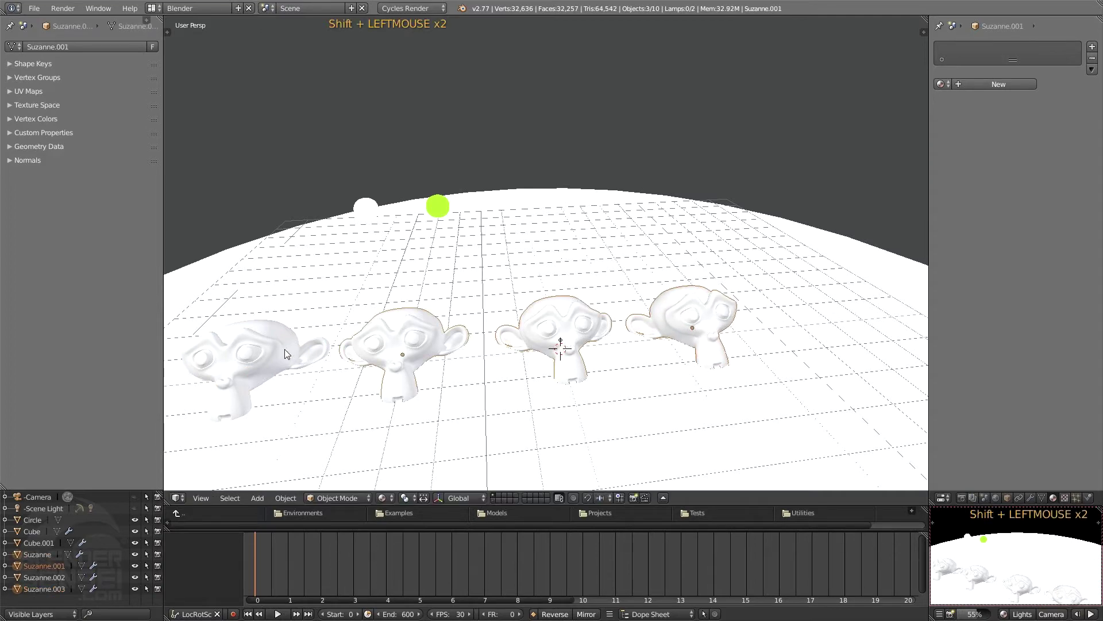
pyautogui.keyDown('shift'); pyautogui.click(285, 352); pyautogui.keyUp('shift')
pyautogui.moveTo(554, 320); pyautogui.dragTo(470, 223, button='middle')
pyautogui.scroll(-3, 489, 295)
pyautogui.press('t')
pyautogui.click(205, 66)
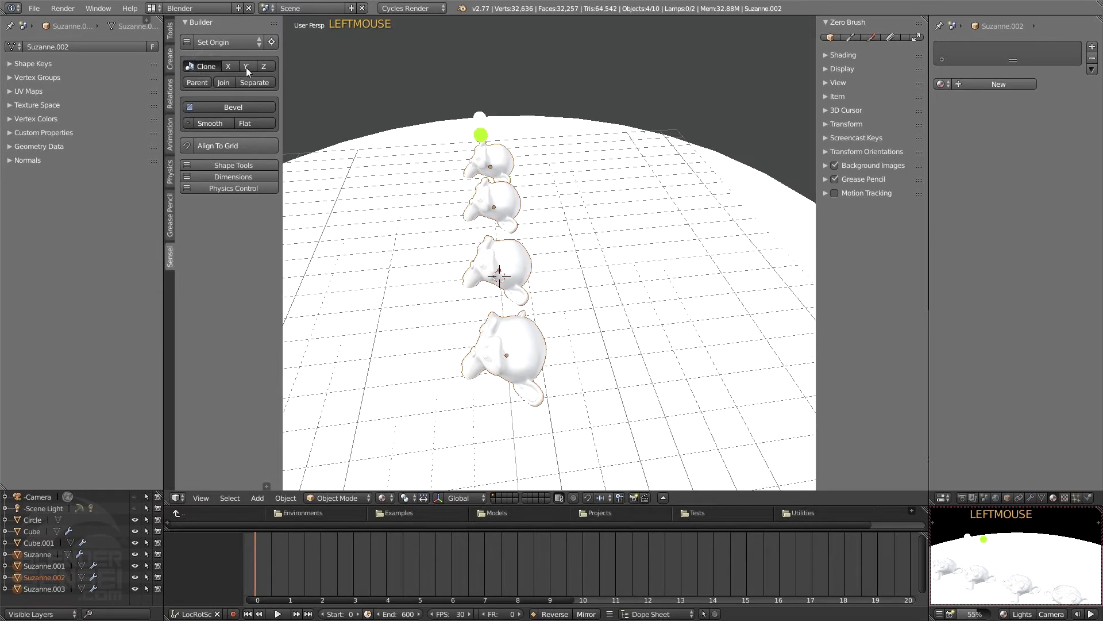
pyautogui.press('g')
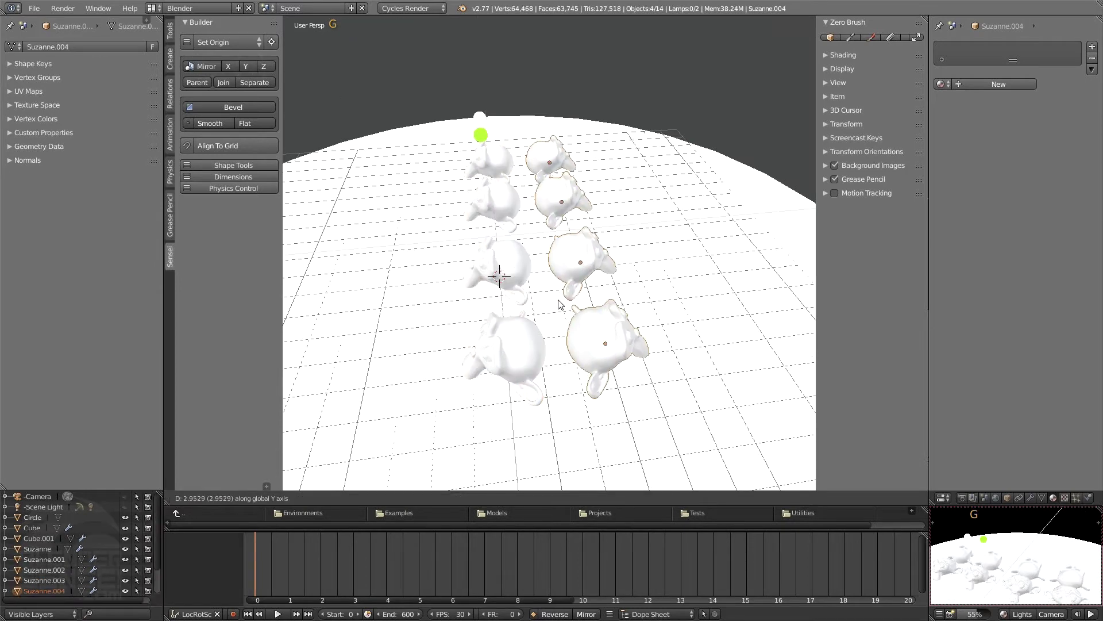
pyautogui.click(588, 302)
# Move both rows of heads together along the Y axis to centre them, and show the small preview in Rendered shading
pyautogui.keyDown('shift'); pyautogui.click(519, 346); pyautogui.keyUp('shift')
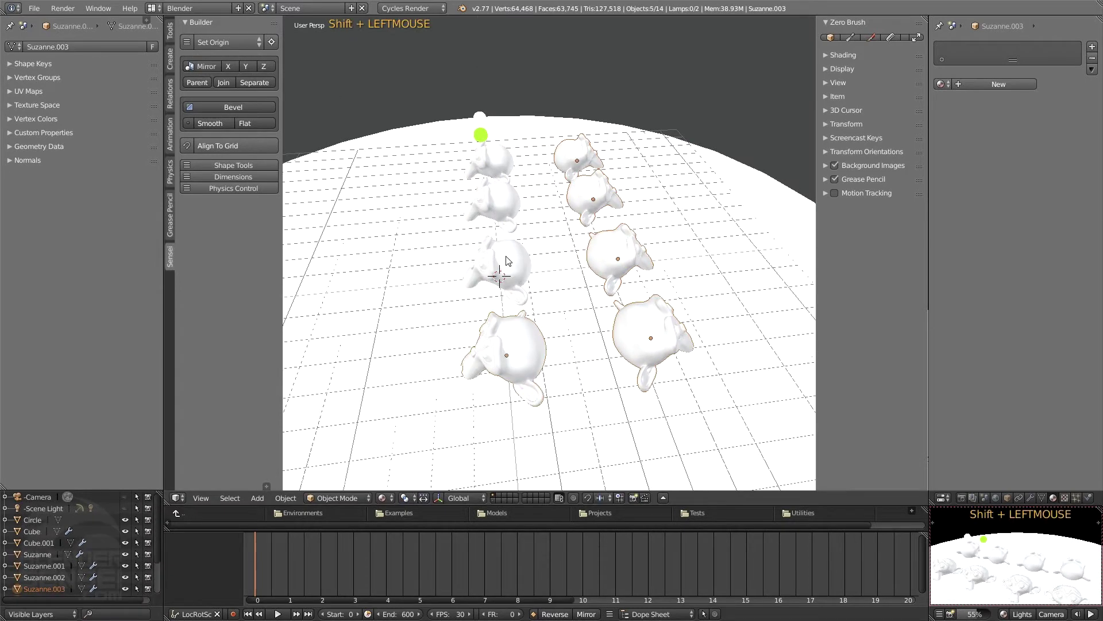
pyautogui.keyDown('shift'); pyautogui.click(509, 261); pyautogui.keyUp('shift')
pyautogui.keyDown('shift'); pyautogui.click(507, 210); pyautogui.keyUp('shift')
pyautogui.keyDown('shift'); pyautogui.click(501, 176); pyautogui.keyUp('shift')
pyautogui.press('g')
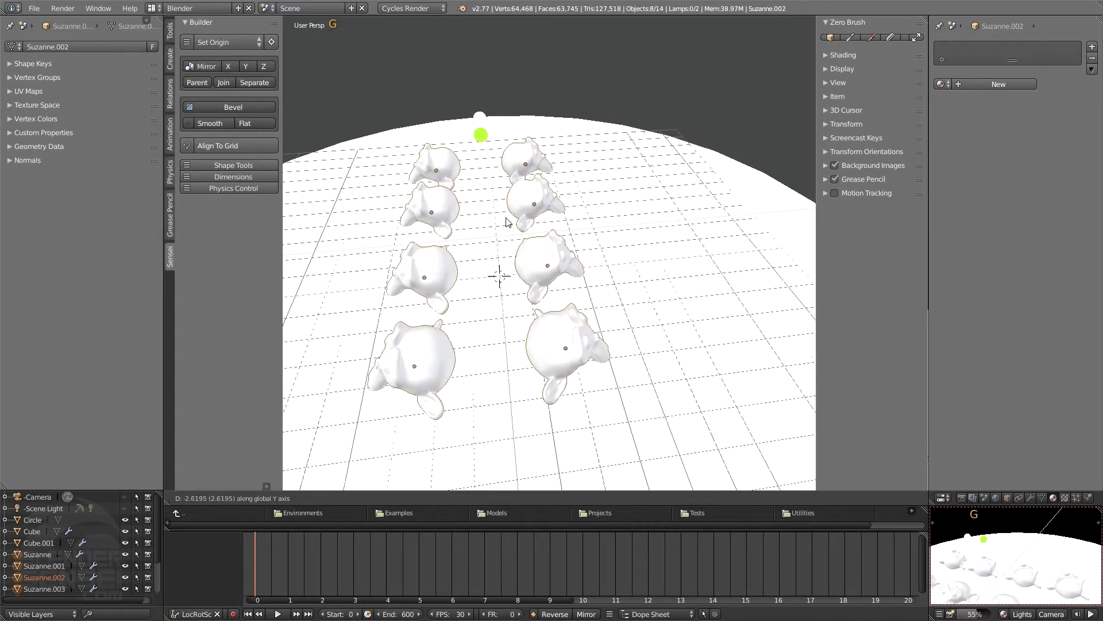
pyautogui.click(521, 218)
pyautogui.keyDown('shift'); pyautogui.moveTo(1012, 555); pyautogui.dragTo(1009, 575, button='middle'); pyautogui.keyUp('shift')
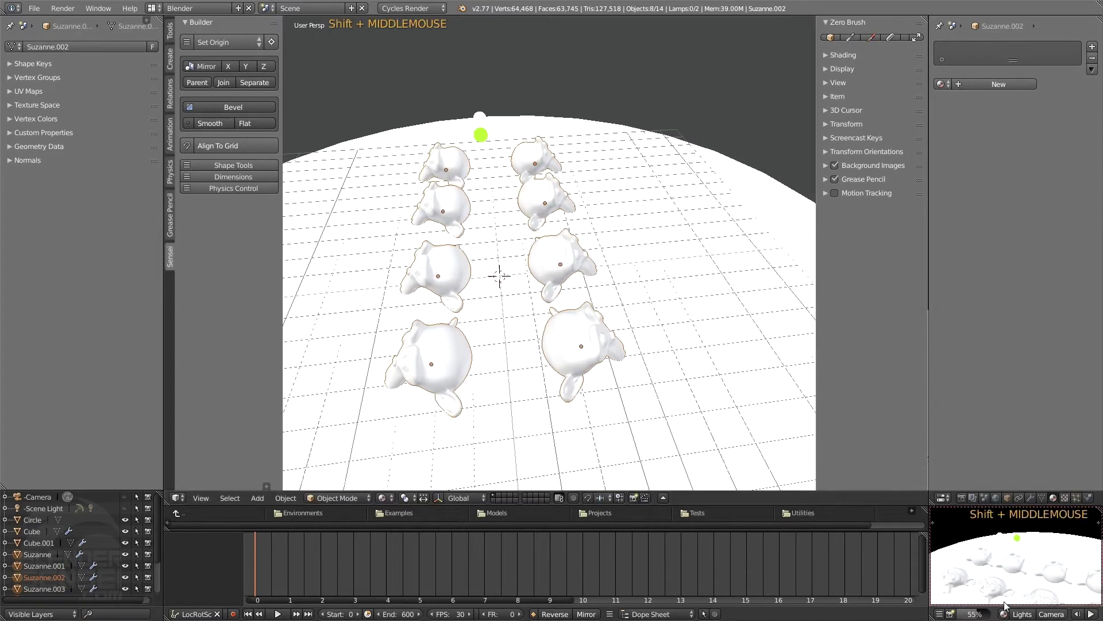
pyautogui.click(1004, 613)
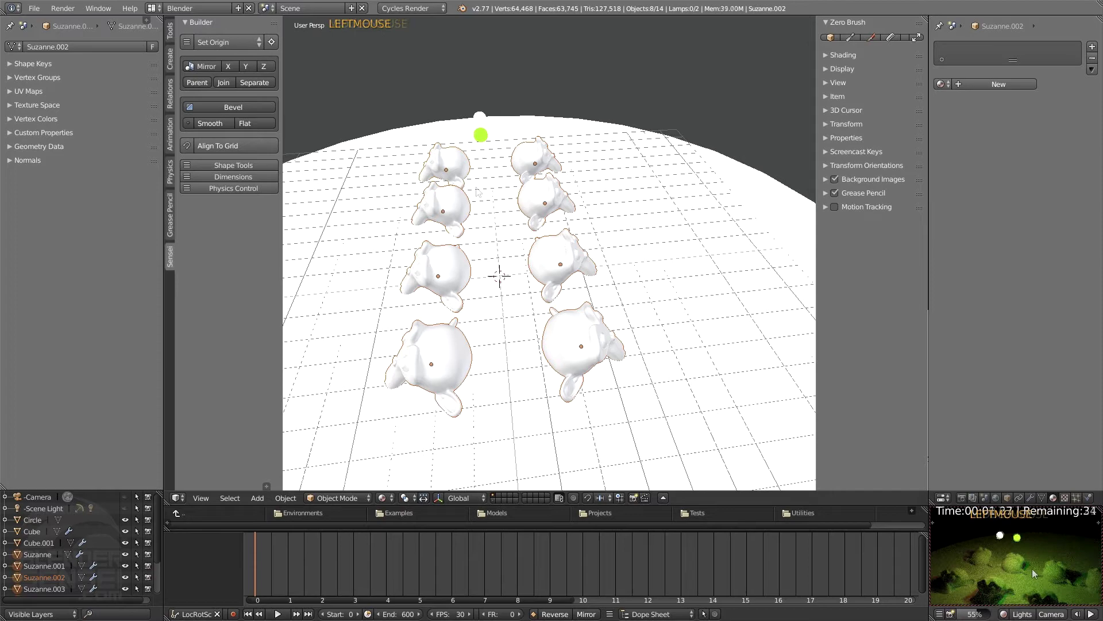
# Move the green emissive sphere along the X axis so it sits over the middle of the rows of heads
pyautogui.click(481, 135)
pyautogui.moveTo(494, 161); pyautogui.dragTo(582, 200, button='middle')
pyautogui.press('g')
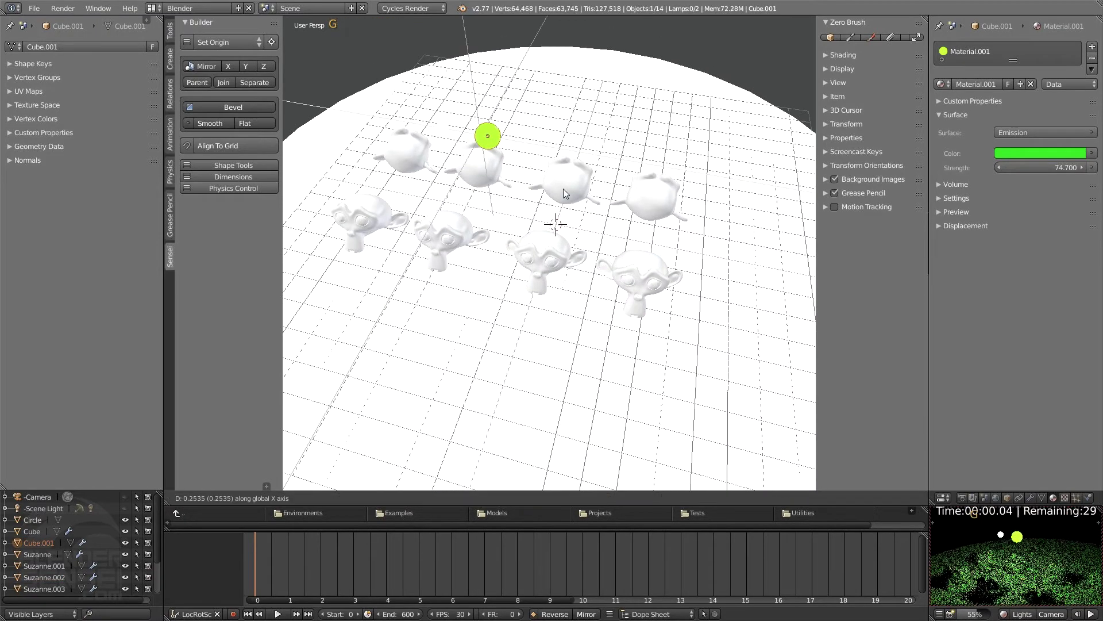
pyautogui.click(704, 221)
pyautogui.press('s')
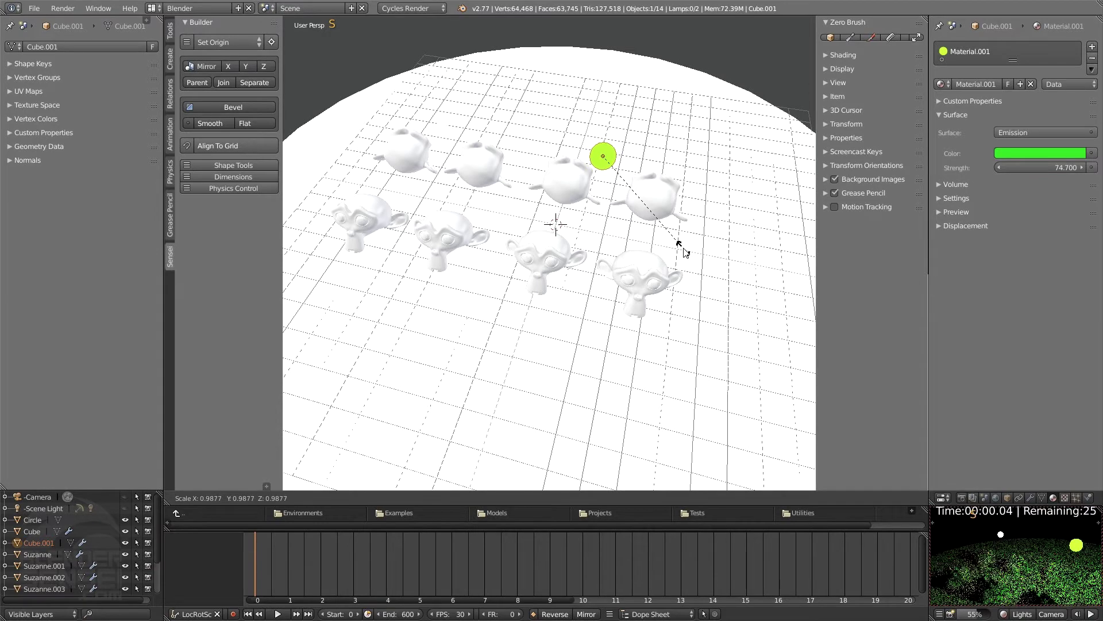
pyautogui.click(680, 246)
pyautogui.press('g')
pyautogui.press('x')
pyautogui.click(617, 239)
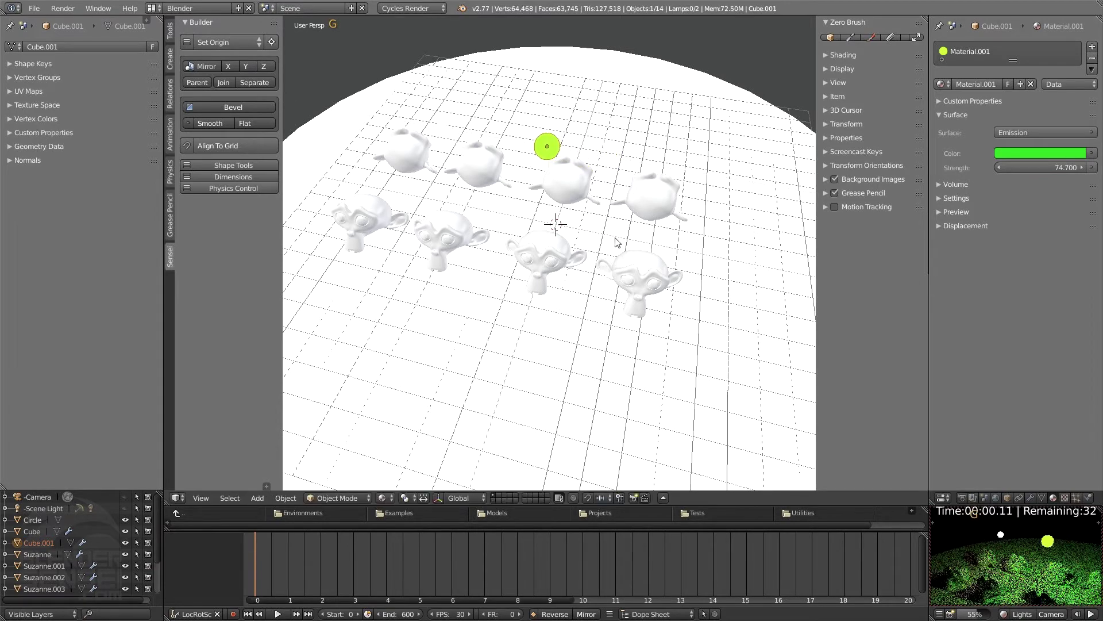
pyautogui.moveTo(644, 272); pyautogui.dragTo(614, 238, button='middle')
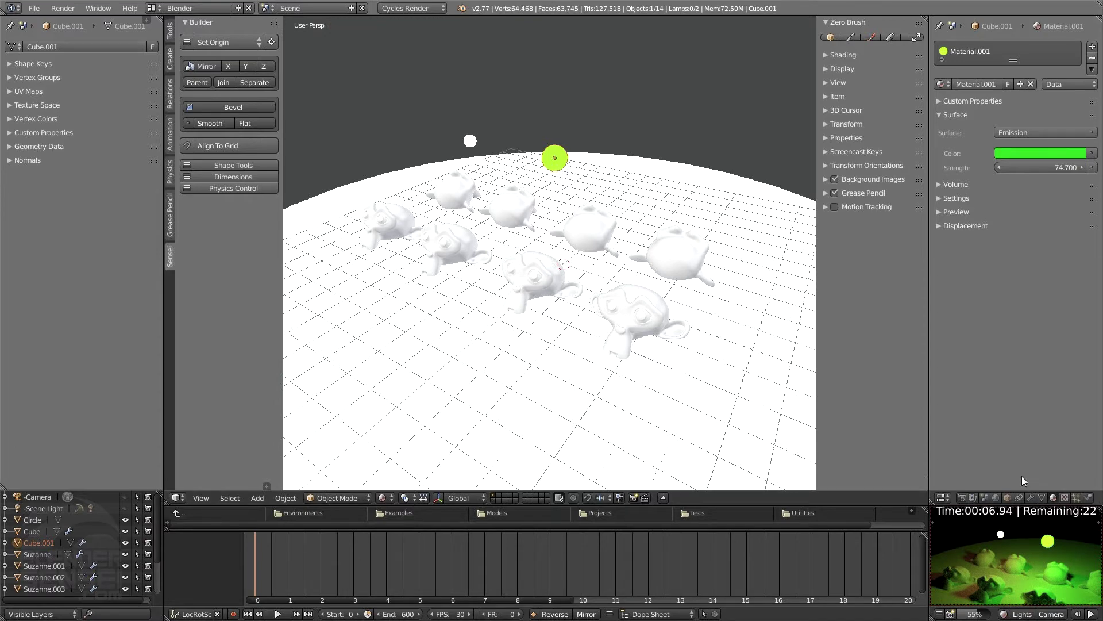
# Turn off Camera ray visibility for the green sphere in its Cycles Settings and show the small preview in Rendered shading
pyautogui.click(1004, 615)
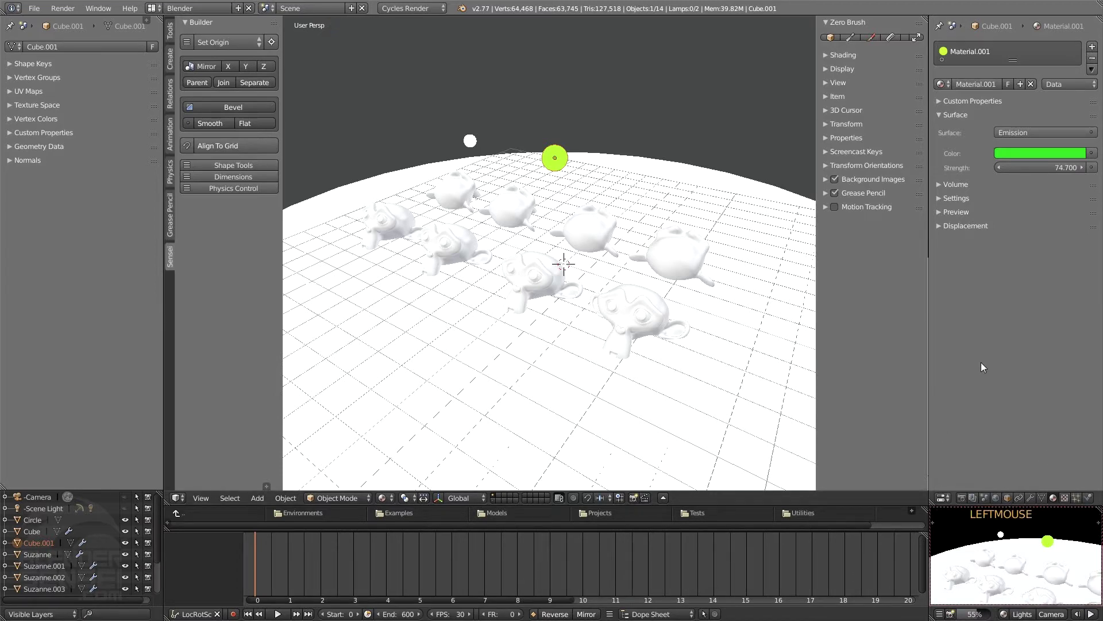
pyautogui.click(1007, 498)
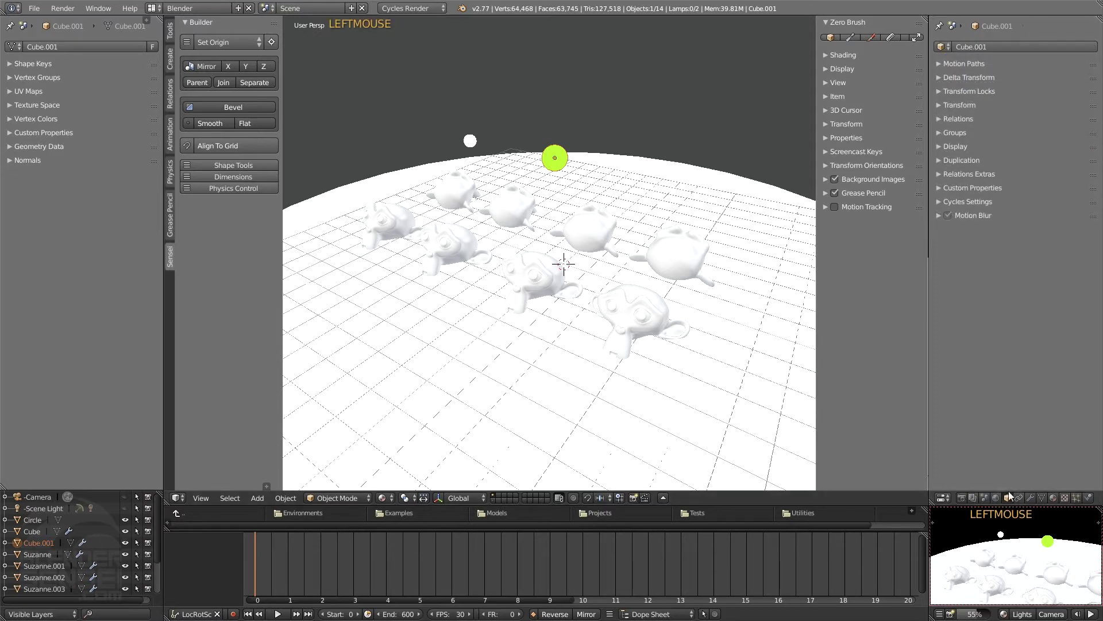
pyautogui.click(941, 202)
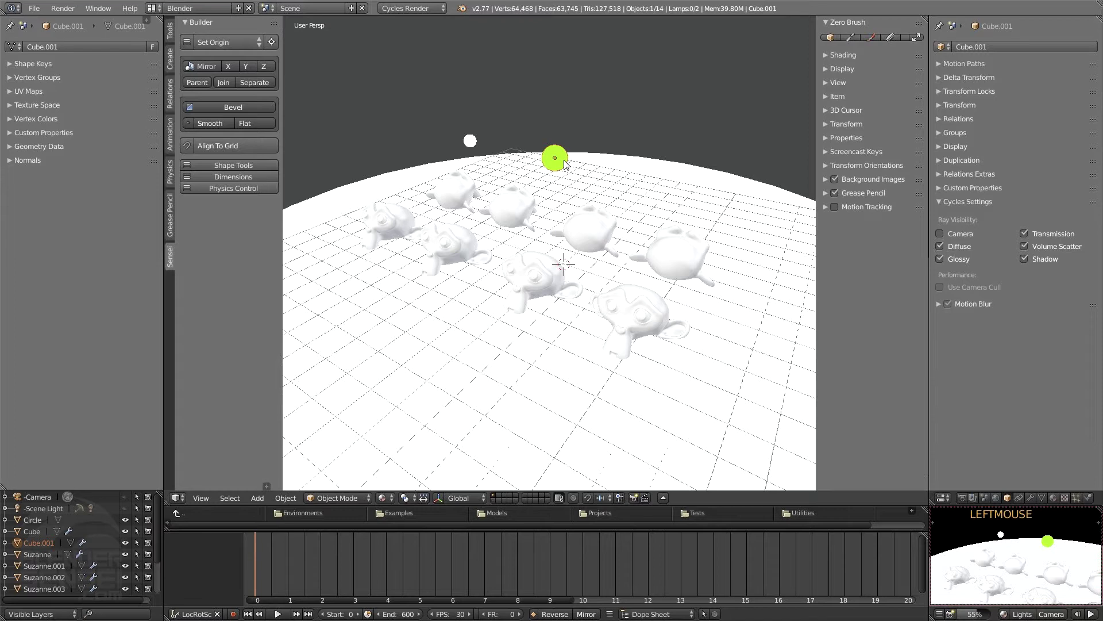
pyautogui.moveTo(566, 164); pyautogui.dragTo(561, 156, button='middle')
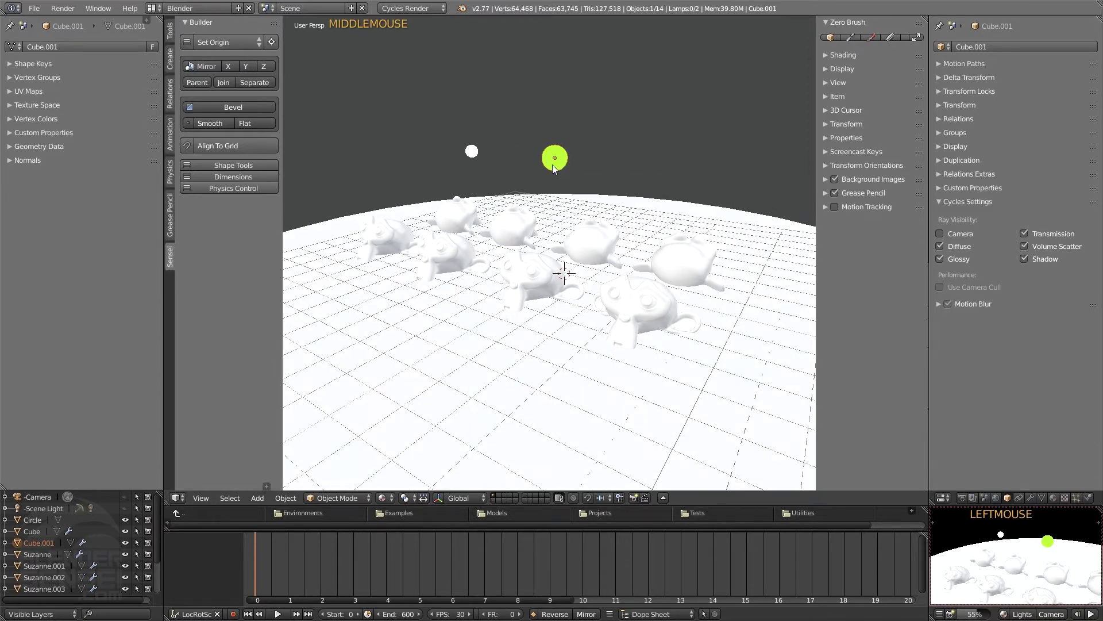
pyautogui.click(1005, 614)
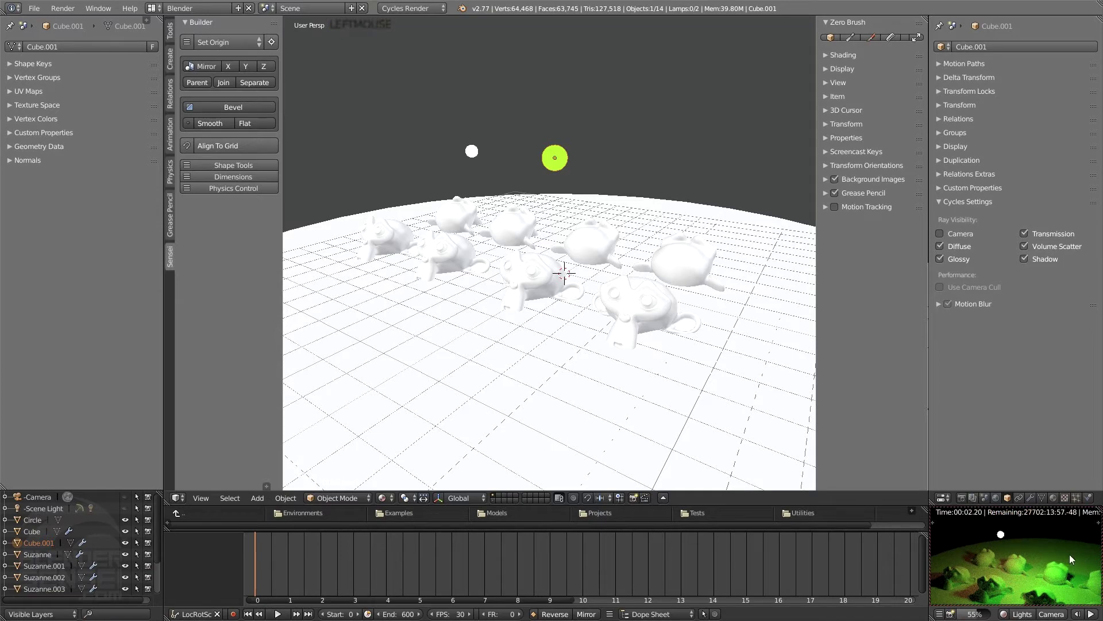
# Move the green sphere to several new positions above the heads, checking its light in the rendered preview
pyautogui.press('g')
pyautogui.press('g')
pyautogui.press('g')
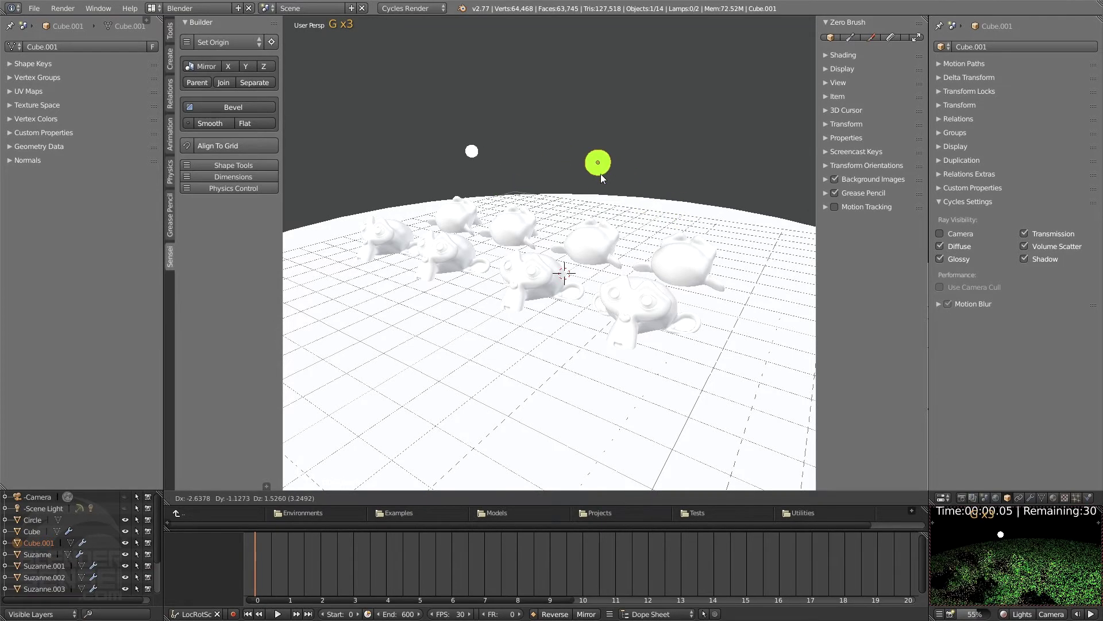
pyautogui.click(600, 173)
pyautogui.moveTo(600, 212); pyautogui.dragTo(652, 214, button='middle')
pyautogui.press('g')
pyautogui.click(571, 241)
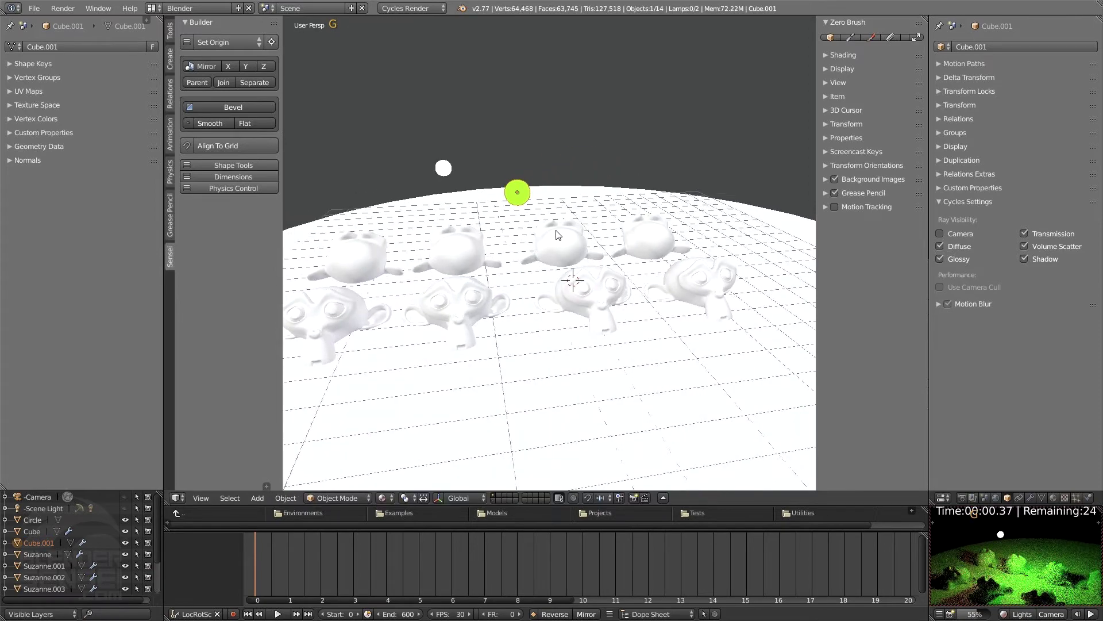
pyautogui.keyDown('shift'); pyautogui.moveTo(551, 230); pyautogui.dragTo(626, 237, button='middle'); pyautogui.keyUp('shift')
pyautogui.press('g')
pyautogui.click(690, 221)
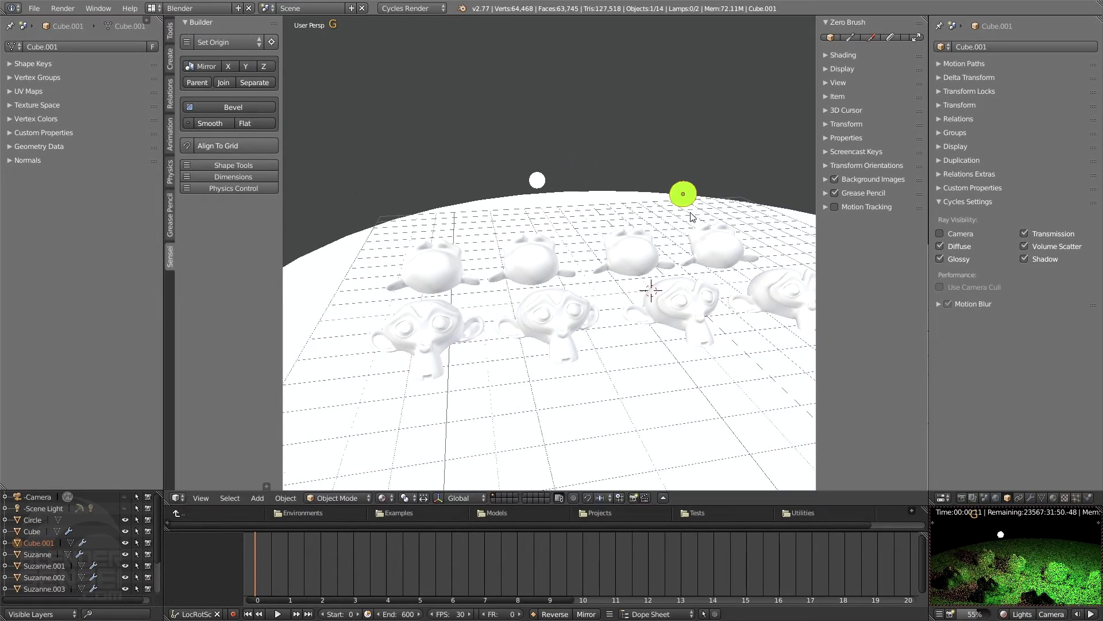
pyautogui.moveTo(690, 222); pyautogui.dragTo(575, 281, button='middle')
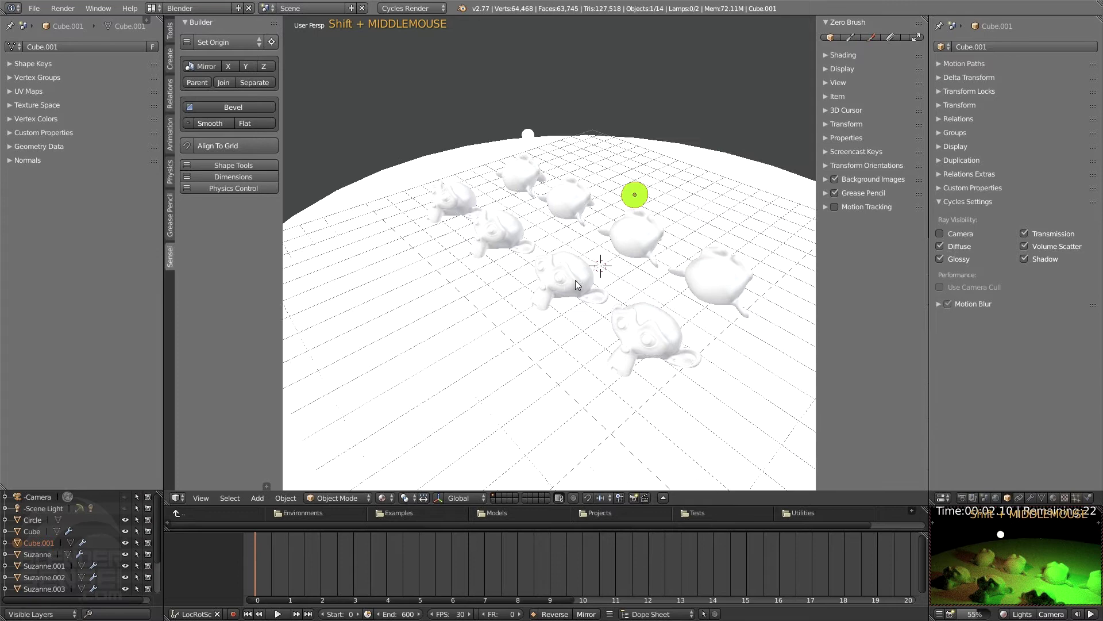
# Turn off Camera ray visibility for the white emissive sphere and move it lower, closer to the far heads
pyautogui.click(571, 271)
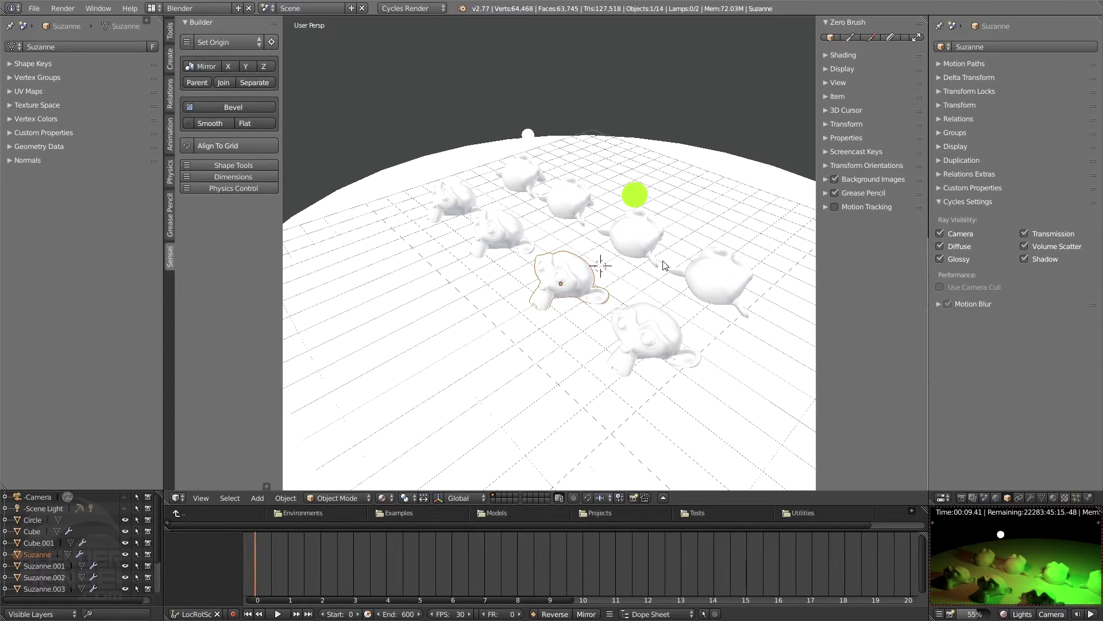
pyautogui.moveTo(620, 291); pyautogui.dragTo(665, 246, button='middle')
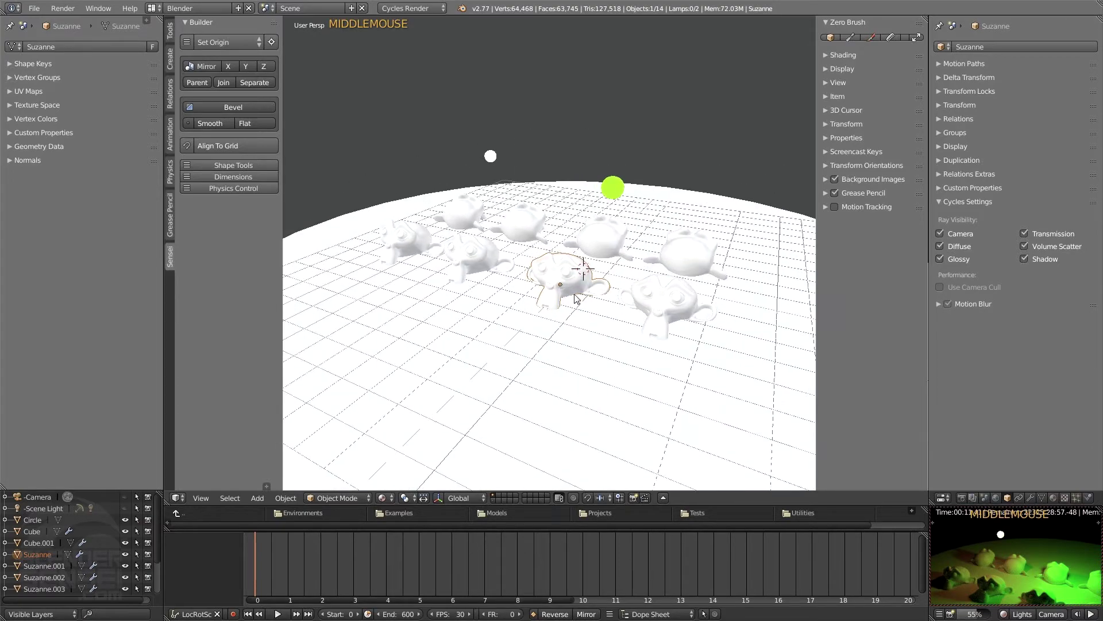
pyautogui.moveTo(576, 298); pyautogui.dragTo(623, 262, button='middle')
pyautogui.click(479, 169)
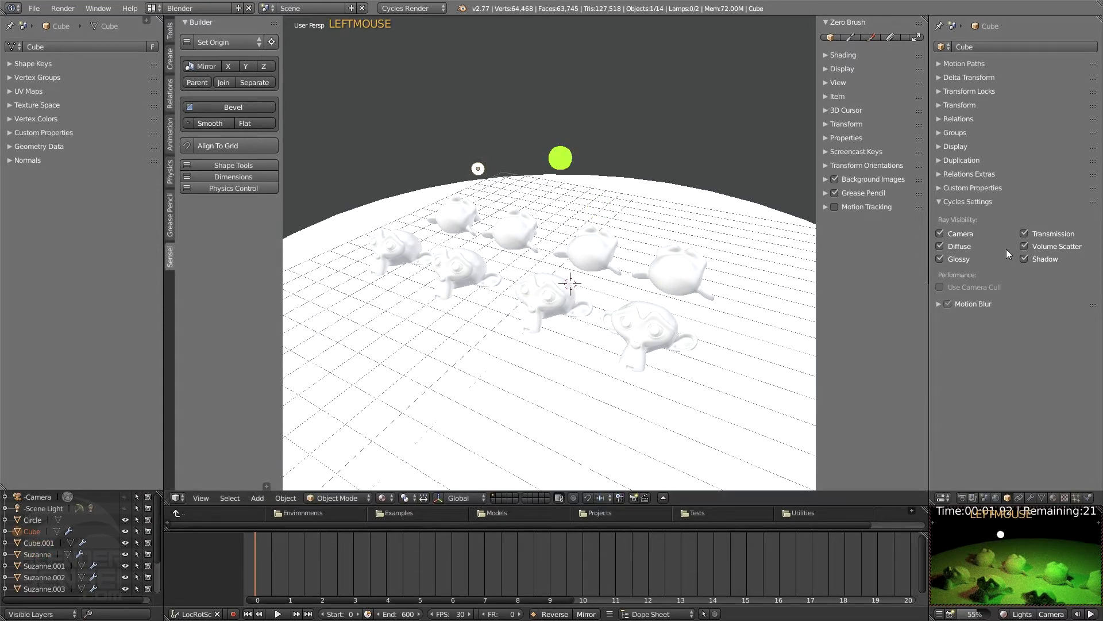
pyautogui.press('g')
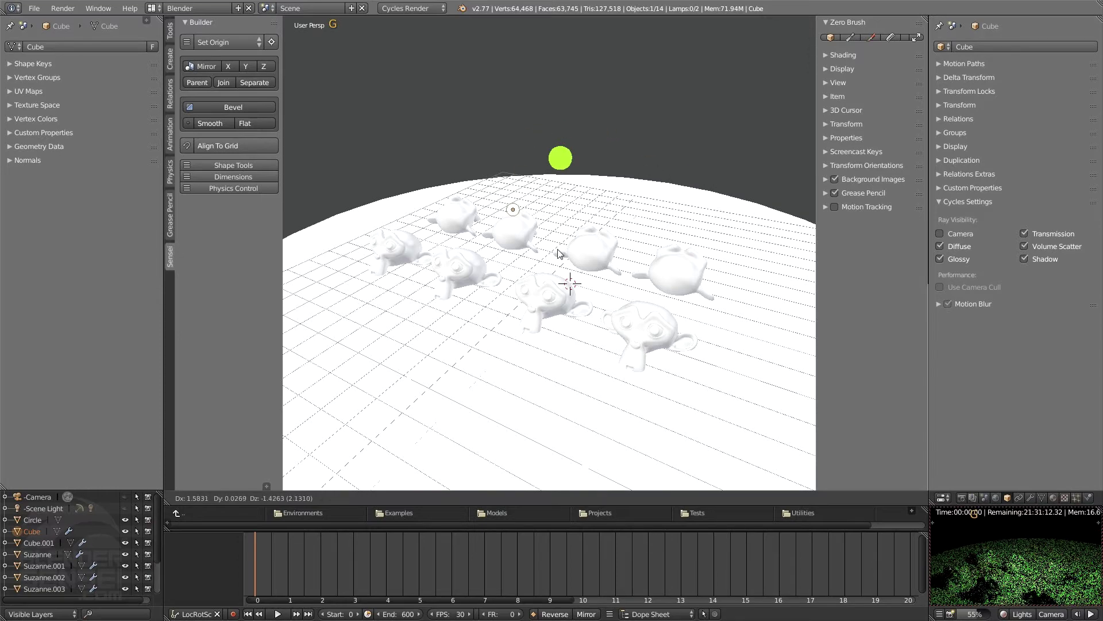
pyautogui.click(573, 225)
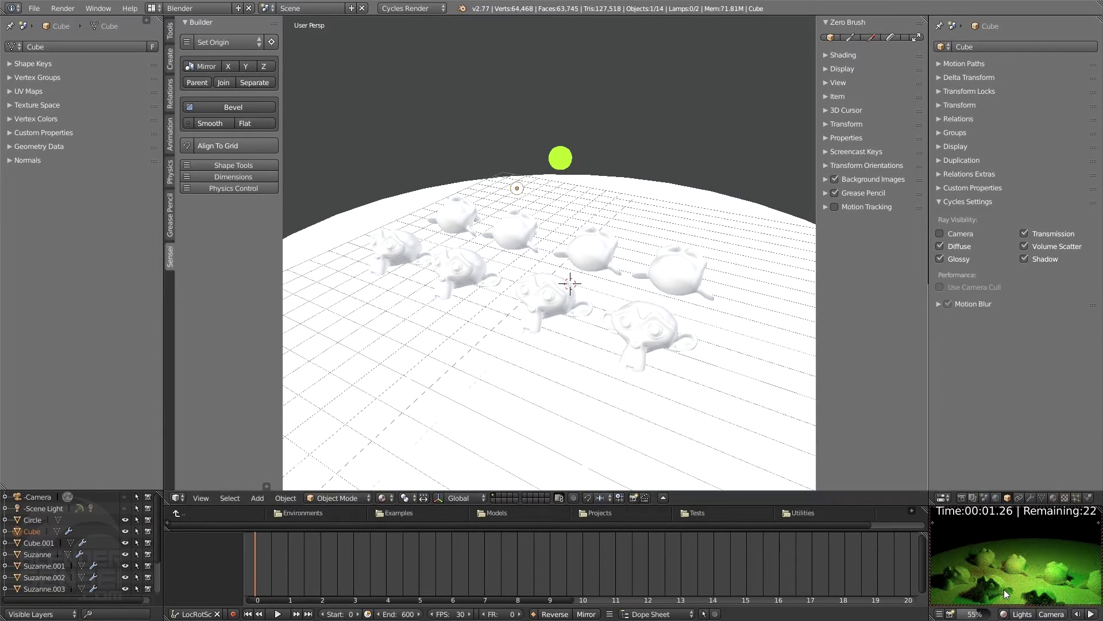
# Take the small preview out of Rendered shading and place the 3D cursor in the empty space above the near end of the rows
pyautogui.click(1004, 614)
pyautogui.keyDown('shift'); pyautogui.moveTo(634, 216); pyautogui.dragTo(575, 303, button='middle'); pyautogui.keyUp('shift')
pyautogui.moveTo(640, 226)
pyautogui.mouseDown(button='middle')
pyautogui.moveTo(651, 210)
pyautogui.moveTo(639, 218)
pyautogui.mouseUp(button='middle')
pyautogui.rightClick(639, 219)
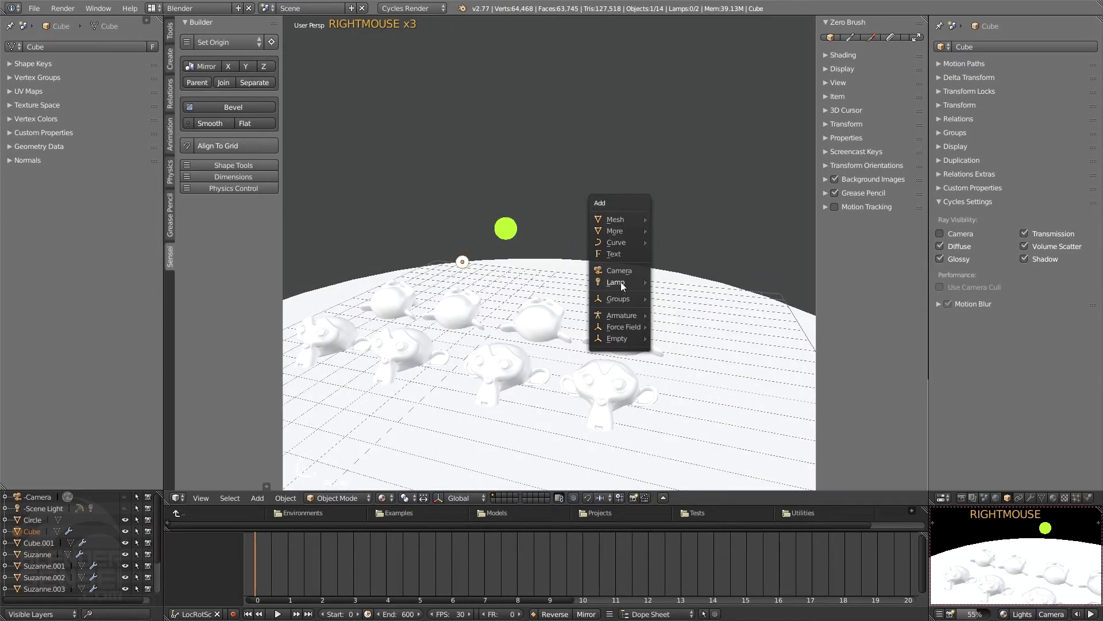
pyautogui.moveTo(621, 282)
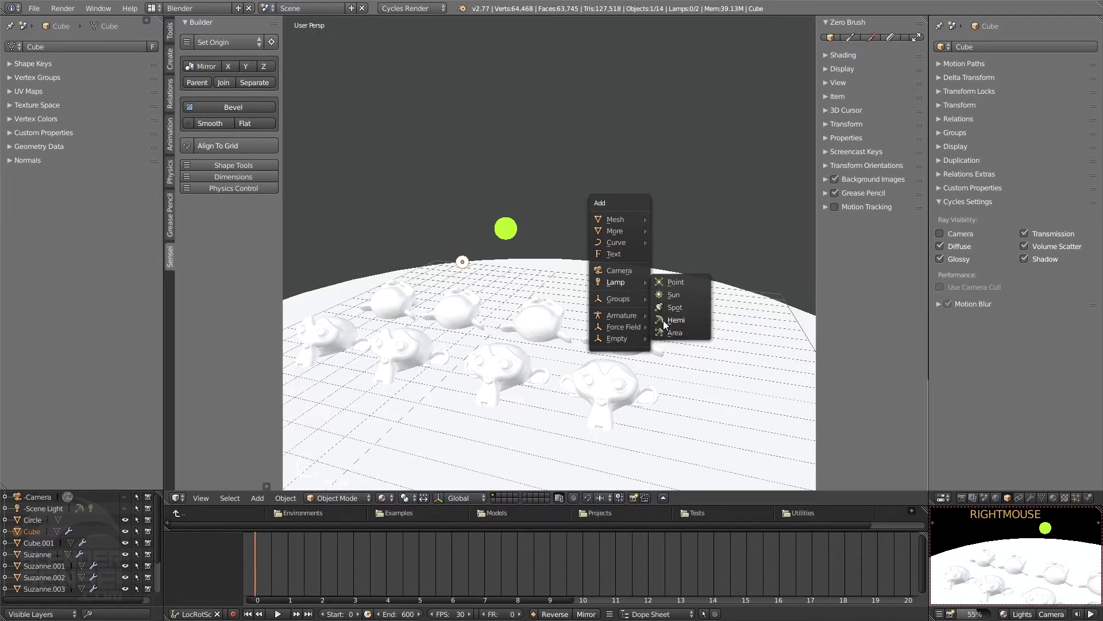
pyautogui.click(413, 8)
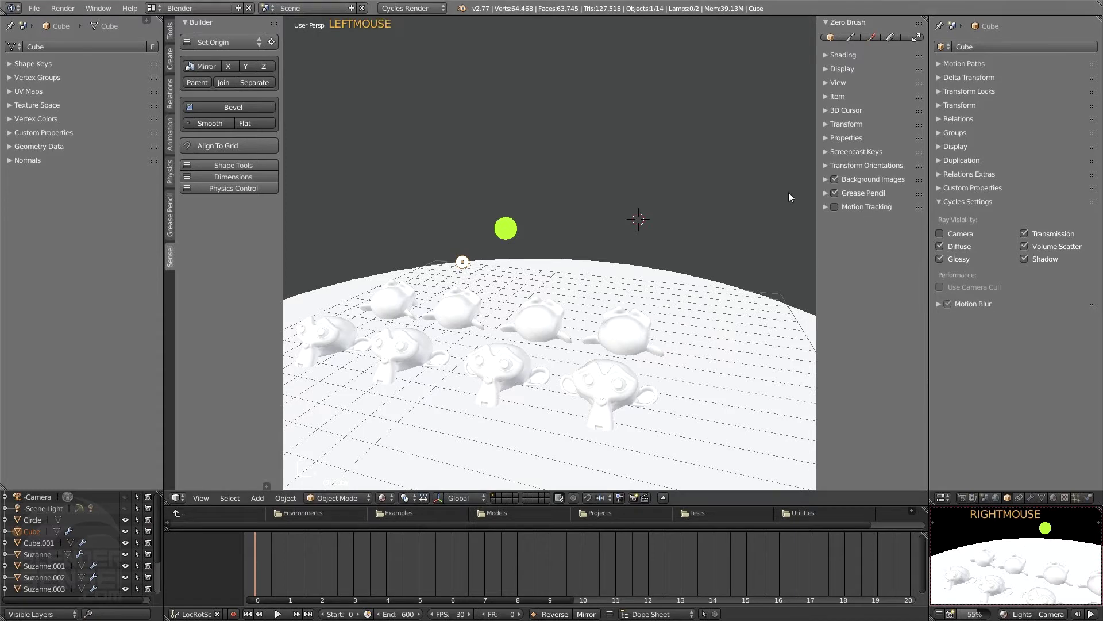
# Add a Point lamp at the 3D cursor and move it down beside the nearest head of the back row
pyautogui.hotkey('shift', 'a')
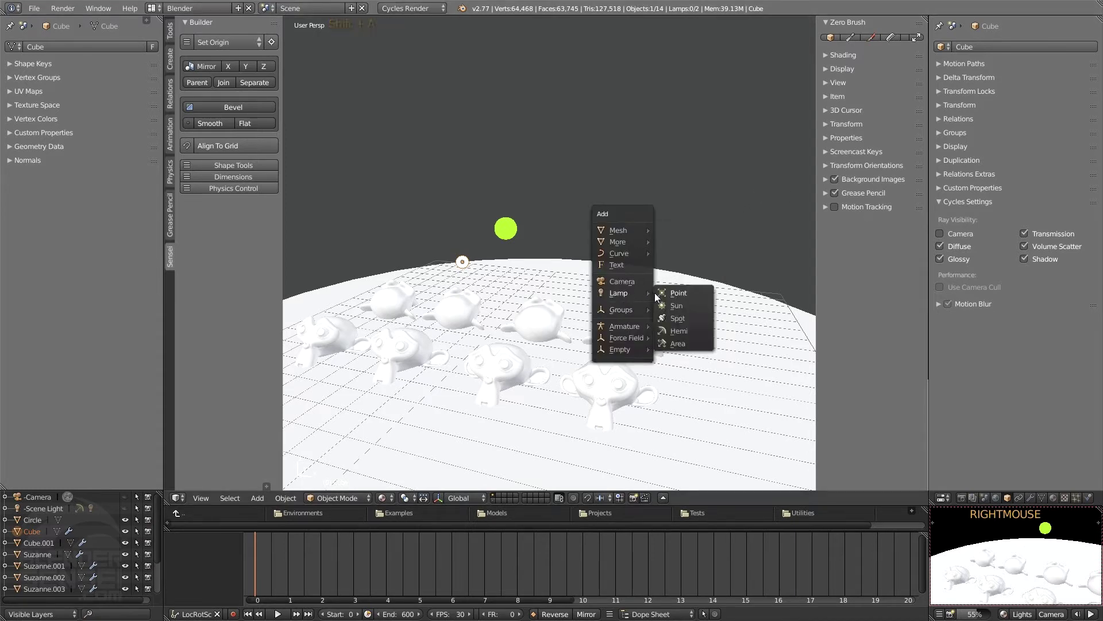
pyautogui.click(679, 295)
pyautogui.press('g')
pyautogui.click(702, 312)
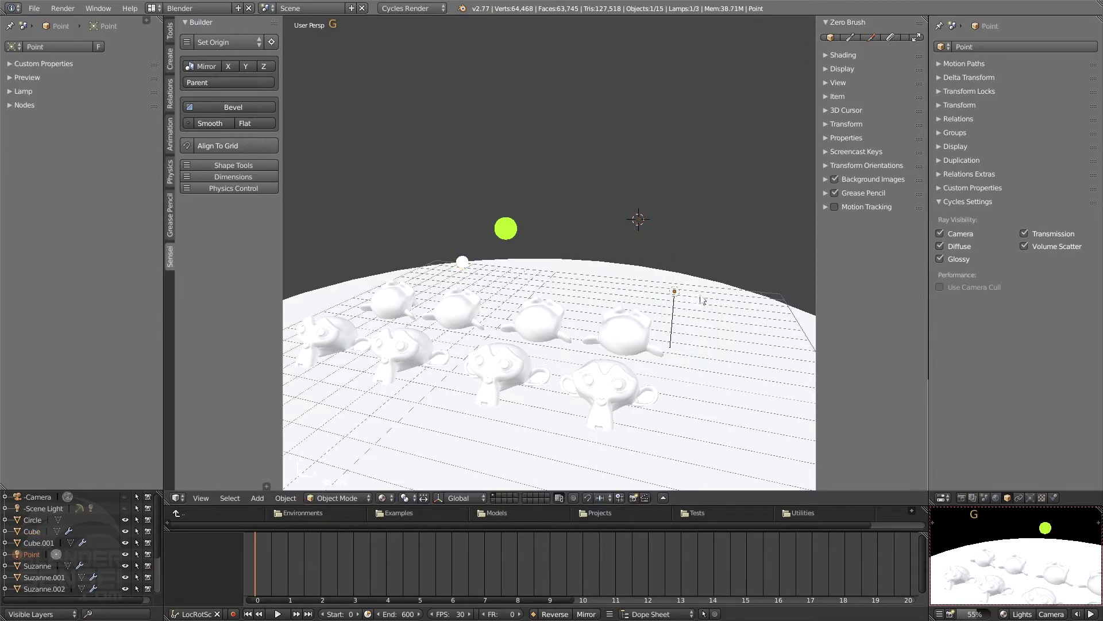
# Show the small preview in Rendered shading to check the point lamp's light on the heads
pyautogui.moveTo(701, 312); pyautogui.dragTo(645, 281, button='middle')
pyautogui.scroll(2, 603, 307)
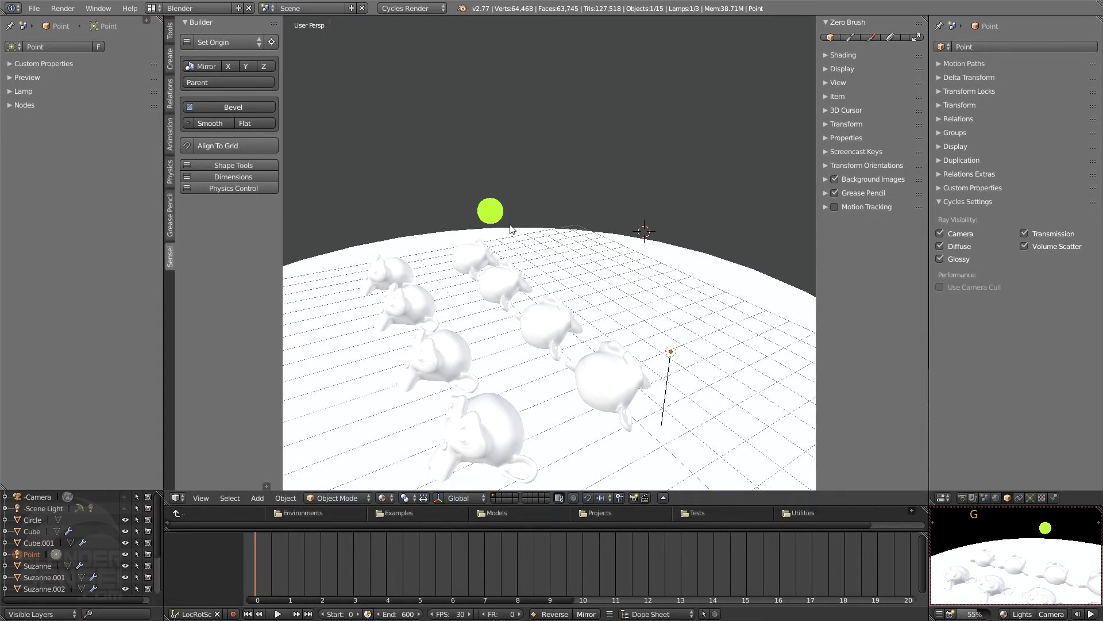
pyautogui.moveTo(514, 224); pyautogui.dragTo(483, 216, button='middle')
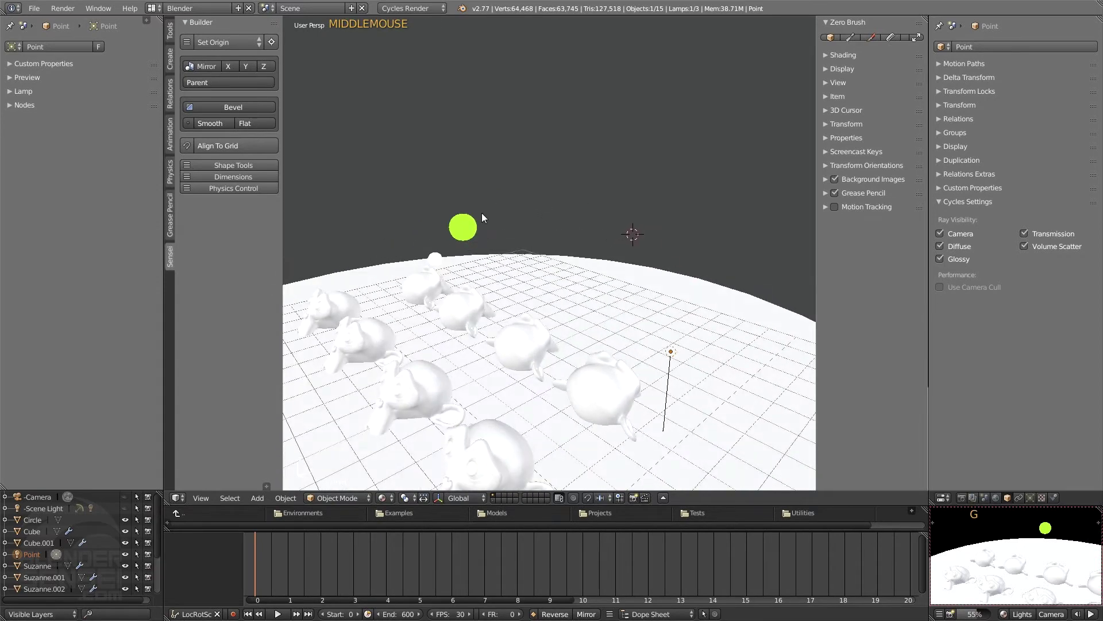
pyautogui.keyDown('shift'); pyautogui.moveTo(591, 298); pyautogui.dragTo(576, 238, button='middle'); pyautogui.keyUp('shift')
pyautogui.click(1003, 613)
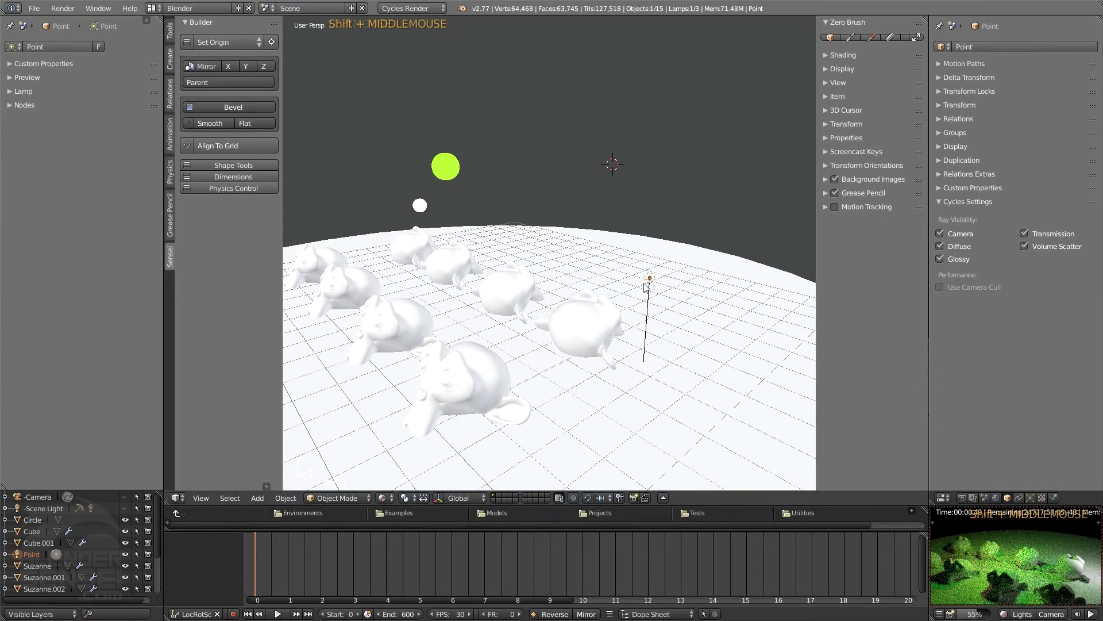
# Set the point lamp's emission colour to a saturated blue with R 0.010, G 0.000 and B 1.000
pyautogui.click(88, 139)
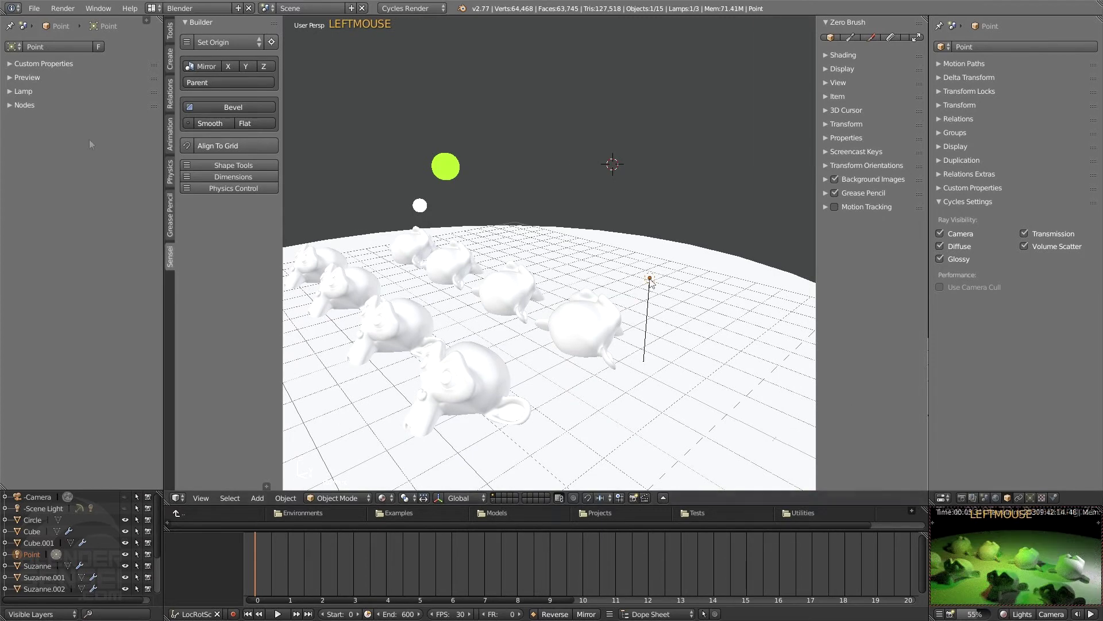
pyautogui.click(9, 106)
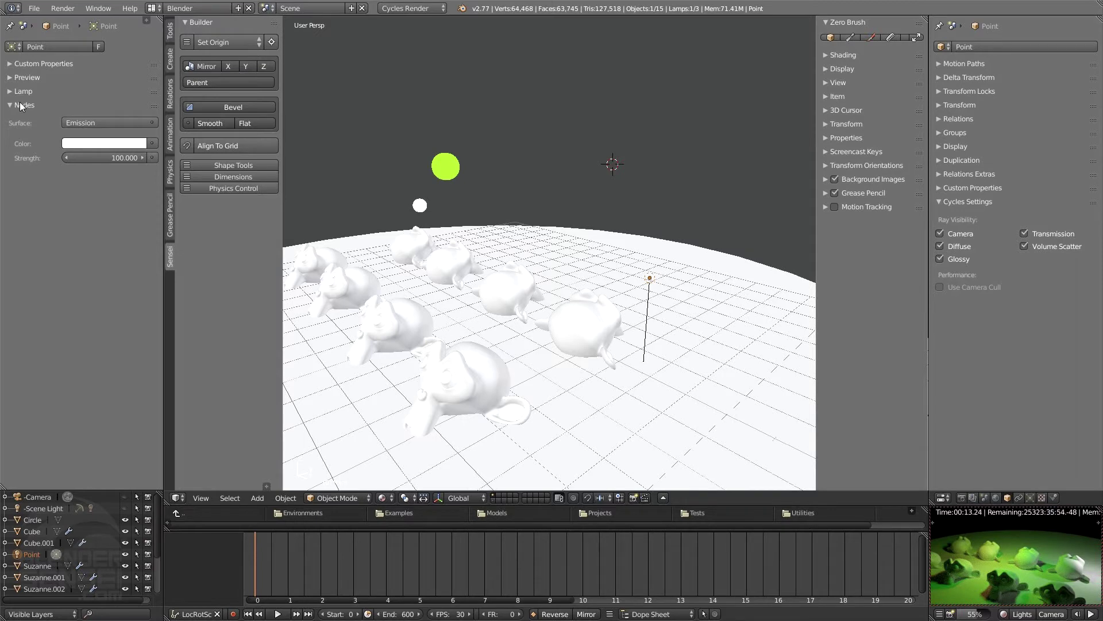
pyautogui.click(103, 143)
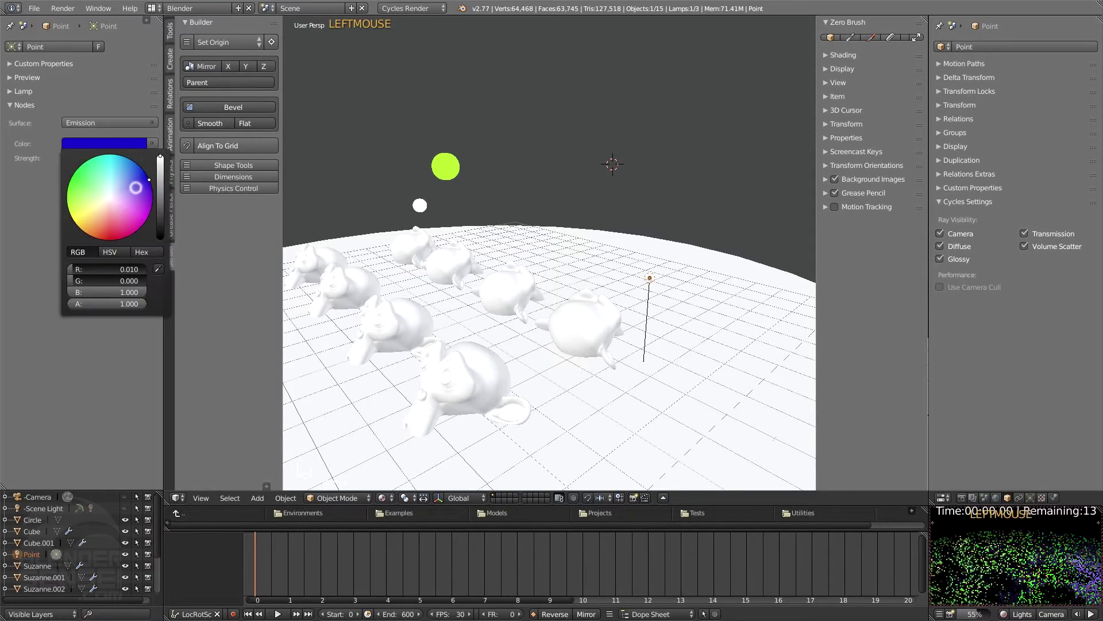
pyautogui.click(149, 181)
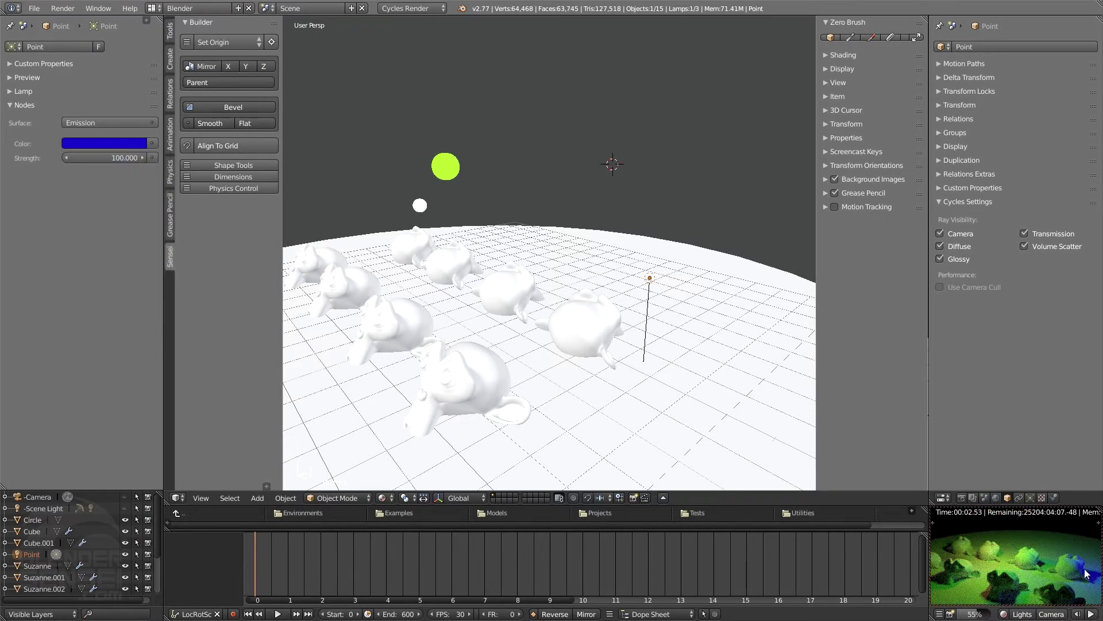
# Move the blue point lamp in between the two rows near their closest heads, and accept its Strength of 100
pyautogui.click(650, 284)
pyautogui.press('g')
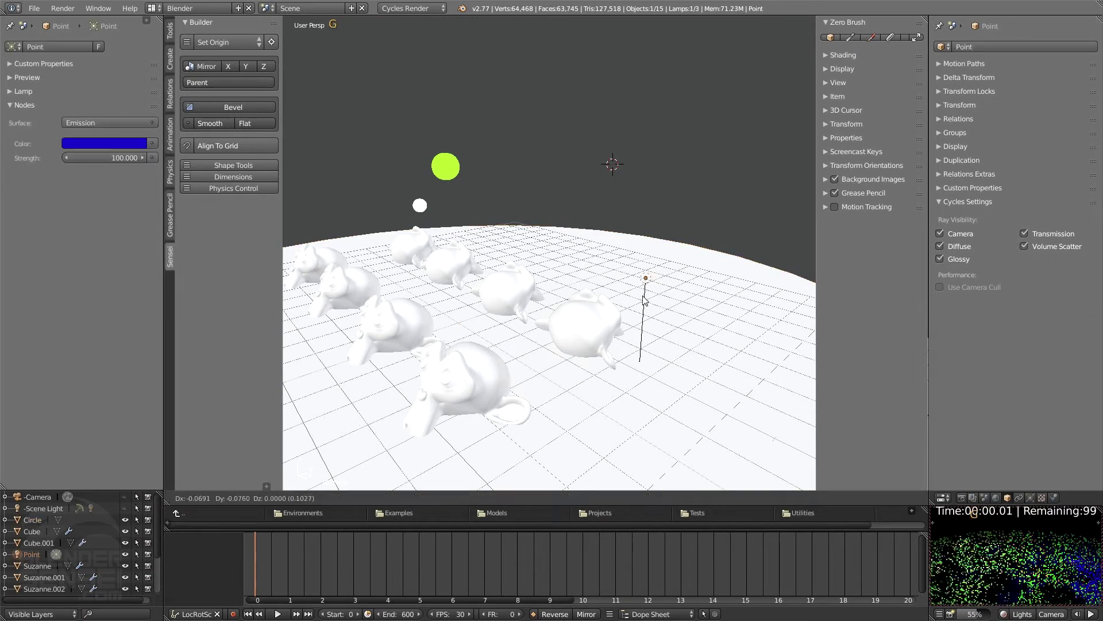
pyautogui.click(508, 279)
pyautogui.moveTo(541, 291); pyautogui.dragTo(558, 293, button='middle')
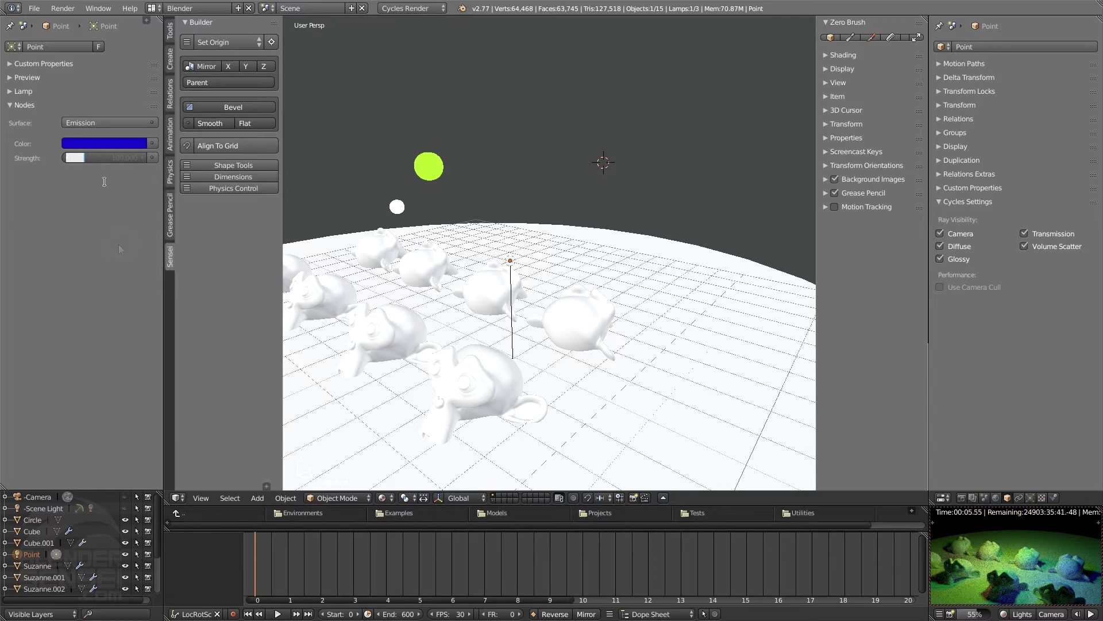
pyautogui.press('Return')
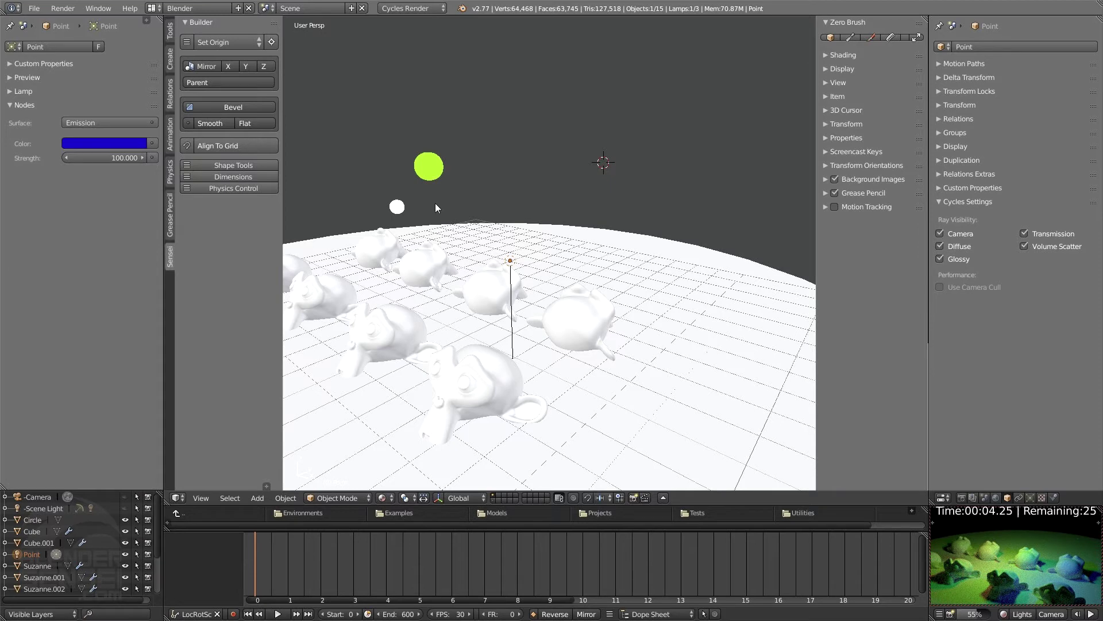
# Select the green sphere and show its Emission material settings for comparison with the point lamp
pyautogui.click(439, 173)
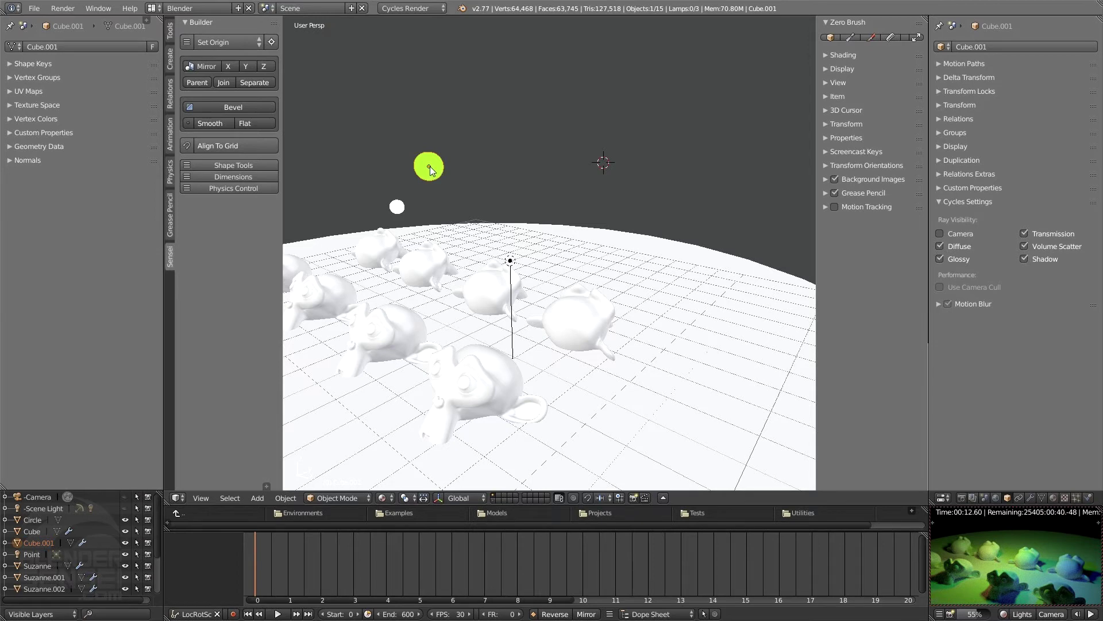
pyautogui.click(1056, 497)
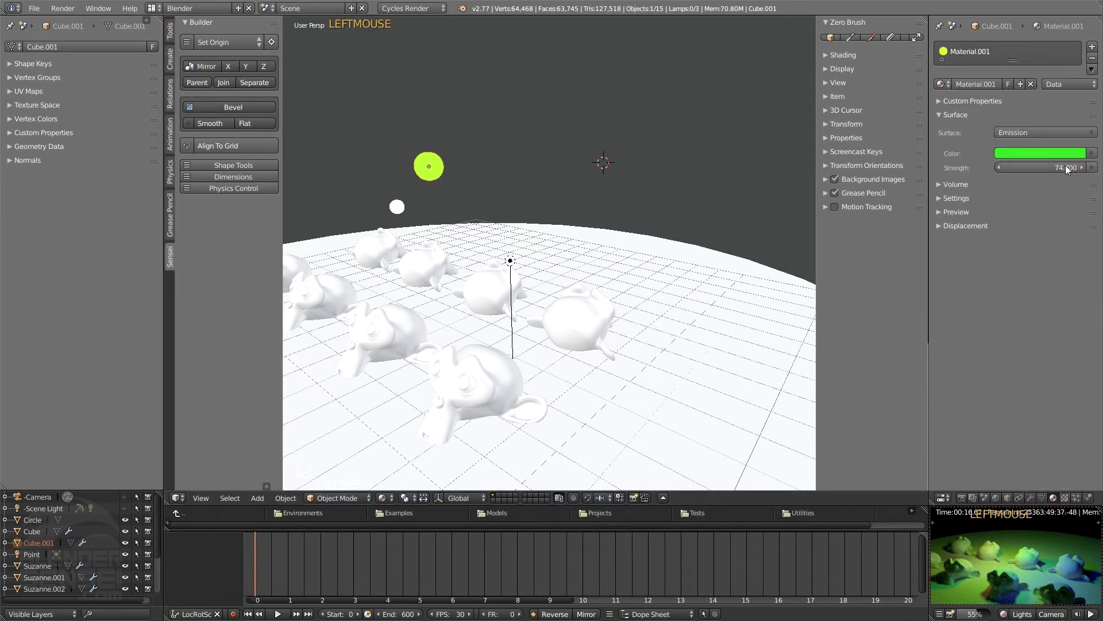
# Set the blue point lamp's Strength to 166.4 and move it up and outward beyond the ends of the head rows
pyautogui.click(511, 262)
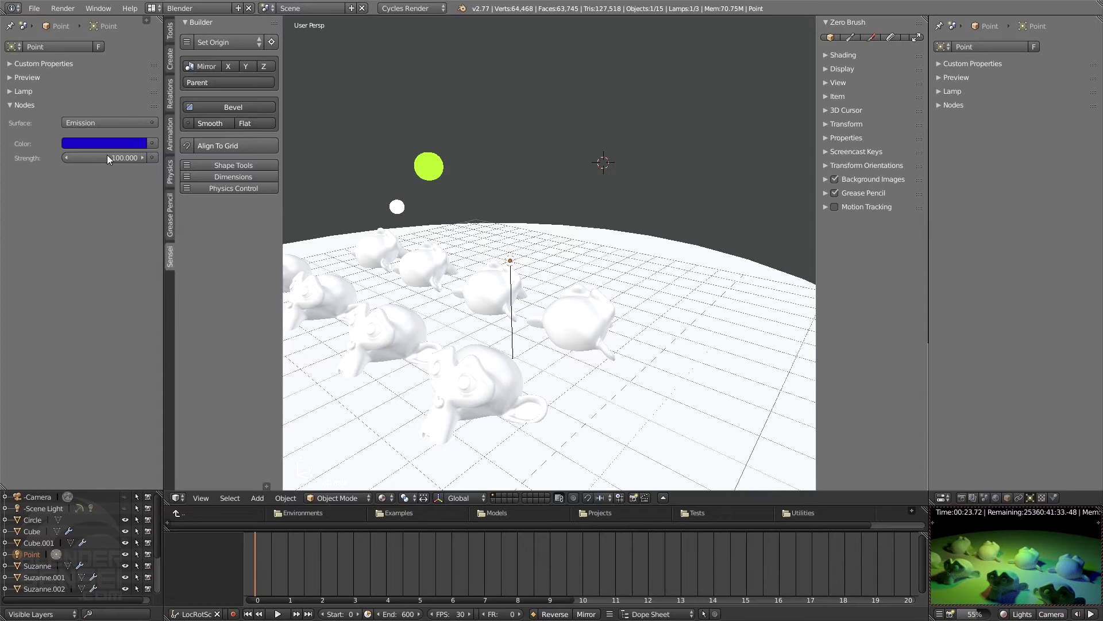
pyautogui.moveTo(106, 154); pyautogui.dragTo(144, 154)
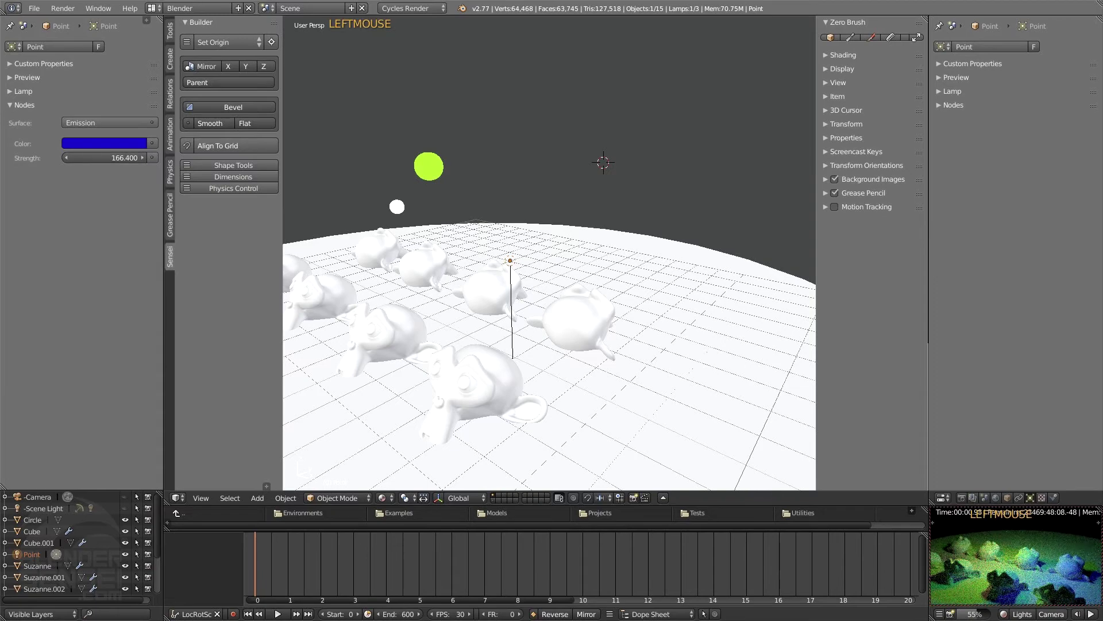
pyautogui.click(511, 262)
pyautogui.click(511, 263)
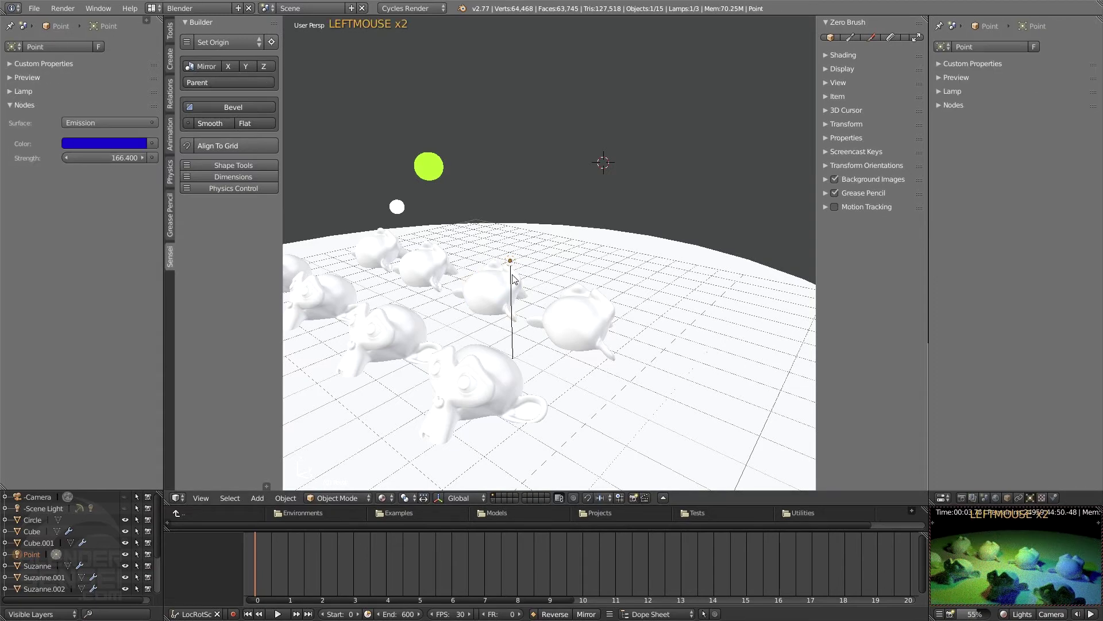
pyautogui.press('g')
pyautogui.click(669, 222)
# Duplicate the blue point lamp, place the copy above the back row and colour it magenta with R 1.000, G 0.000 and B 0.841
pyautogui.press('d')
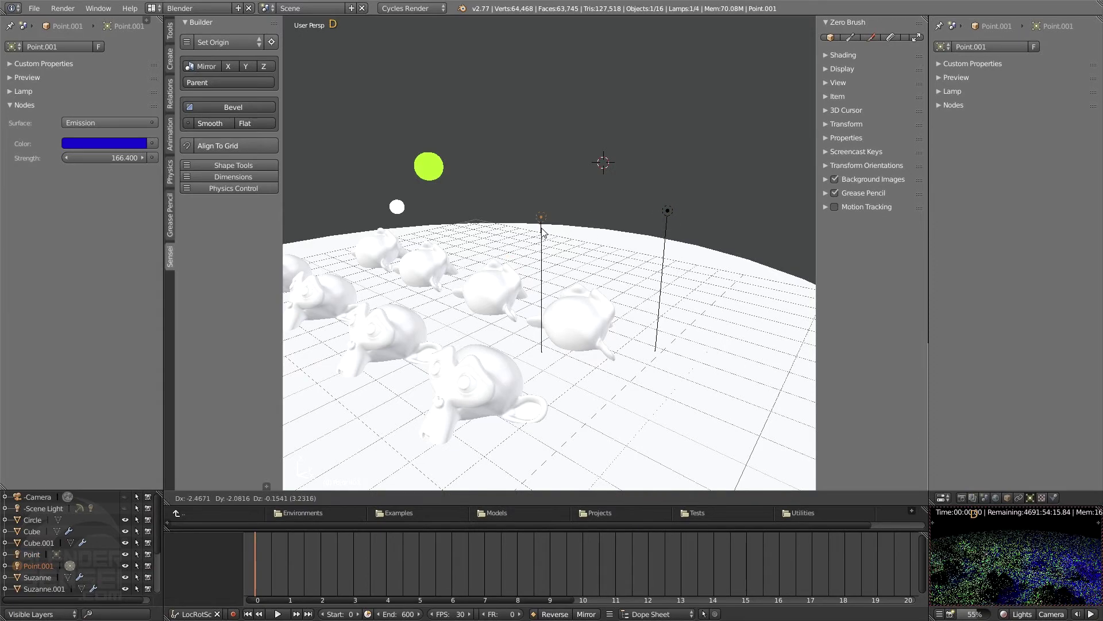
pyautogui.click(543, 232)
pyautogui.click(119, 146)
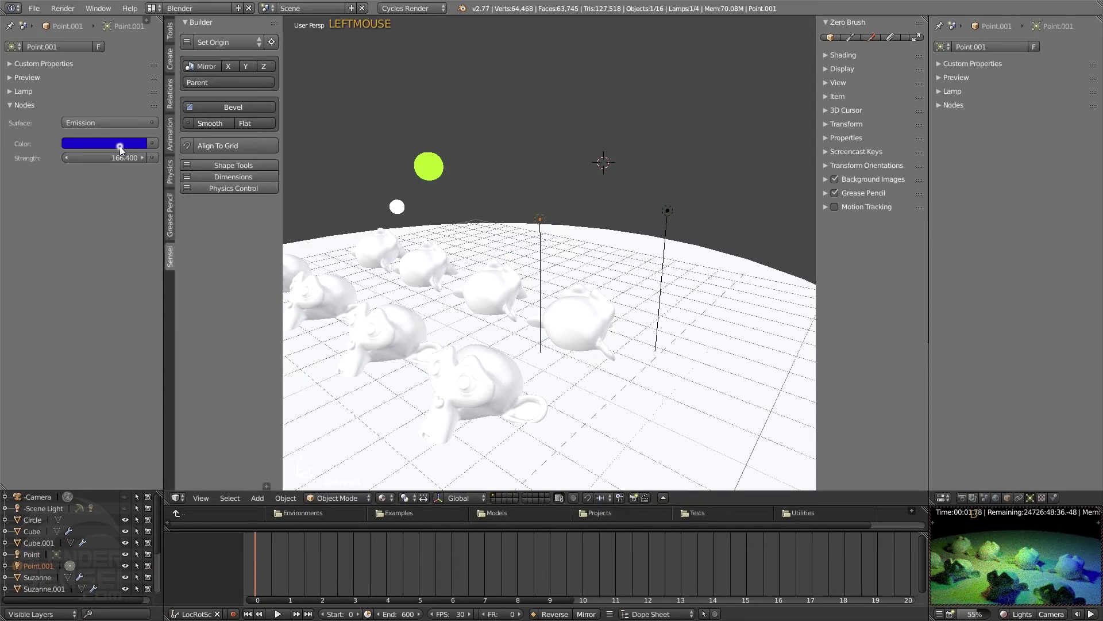
pyautogui.moveTo(111, 188); pyautogui.dragTo(145, 221)
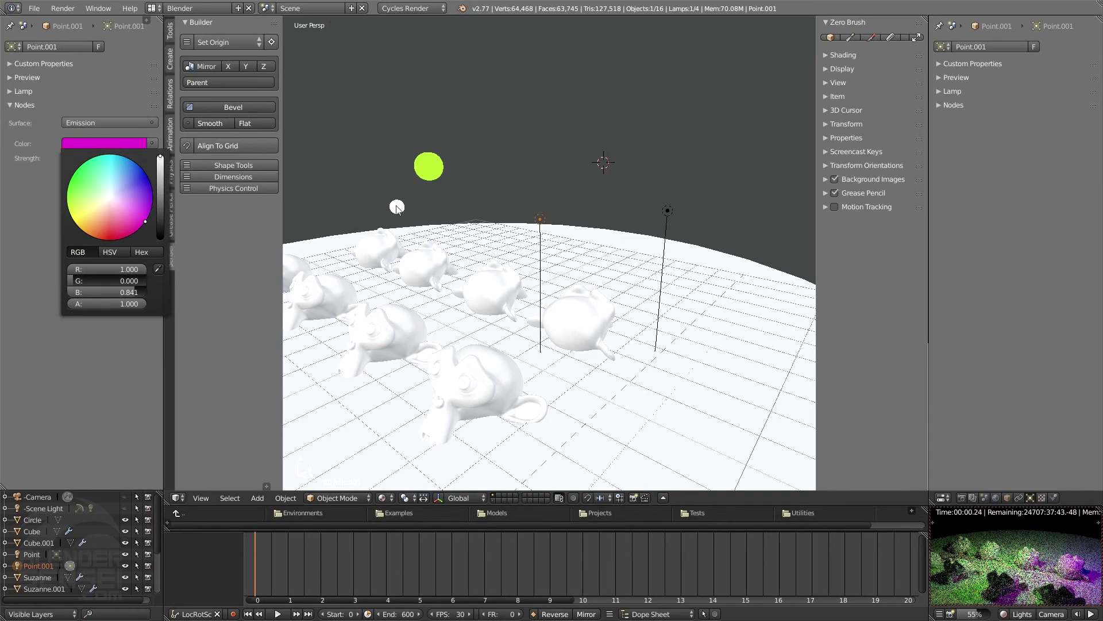
pyautogui.press('g')
pyautogui.click(584, 167)
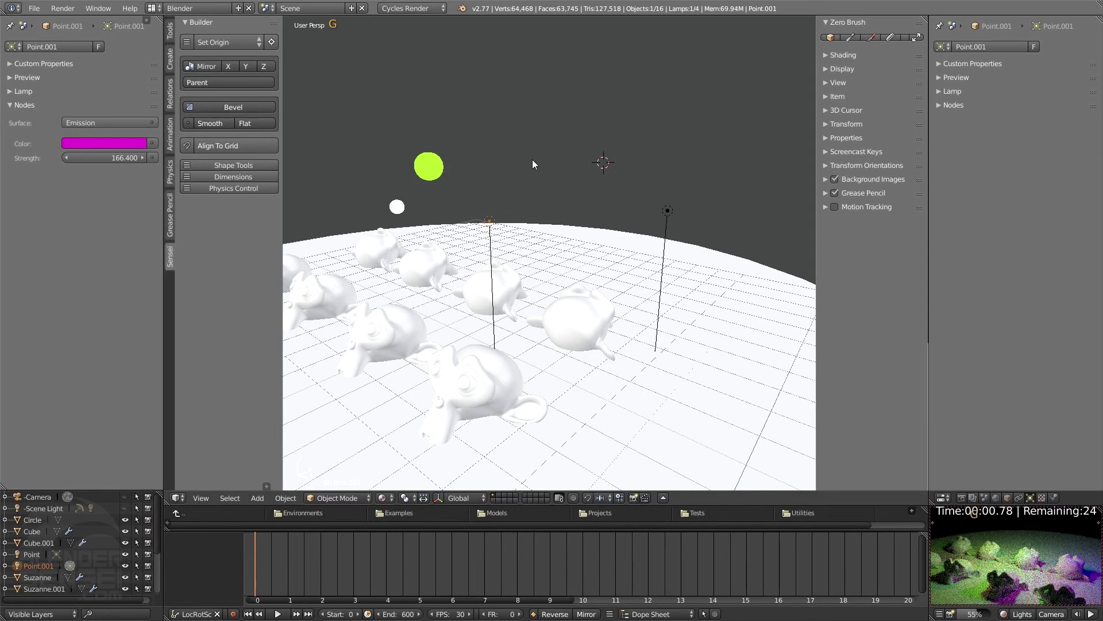
# Place the 3D cursor in the air beyond the green sphere and add a Spot lamp there
pyautogui.moveTo(532, 160); pyautogui.dragTo(703, 131, button='middle')
pyautogui.rightClick(416, 120)
pyautogui.rightClick(417, 120)
pyautogui.moveTo(417, 120)
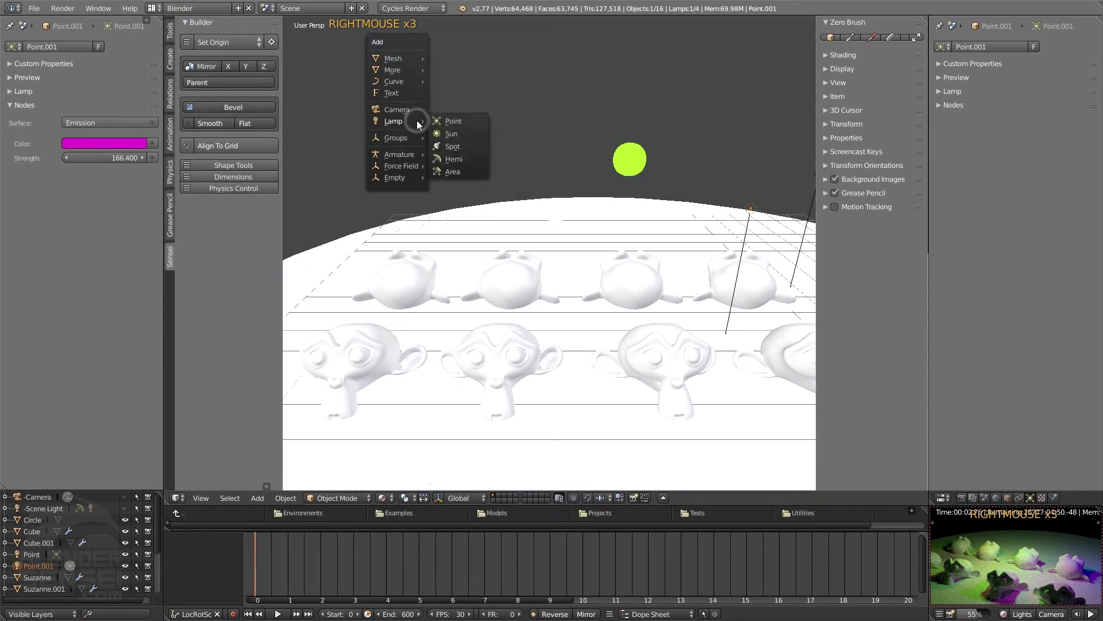
pyautogui.click(454, 145)
# Raise the spot lamp and rotate it so its cone aims diagonally down at the monkey heads
pyautogui.moveTo(458, 141); pyautogui.dragTo(511, 233, button='middle')
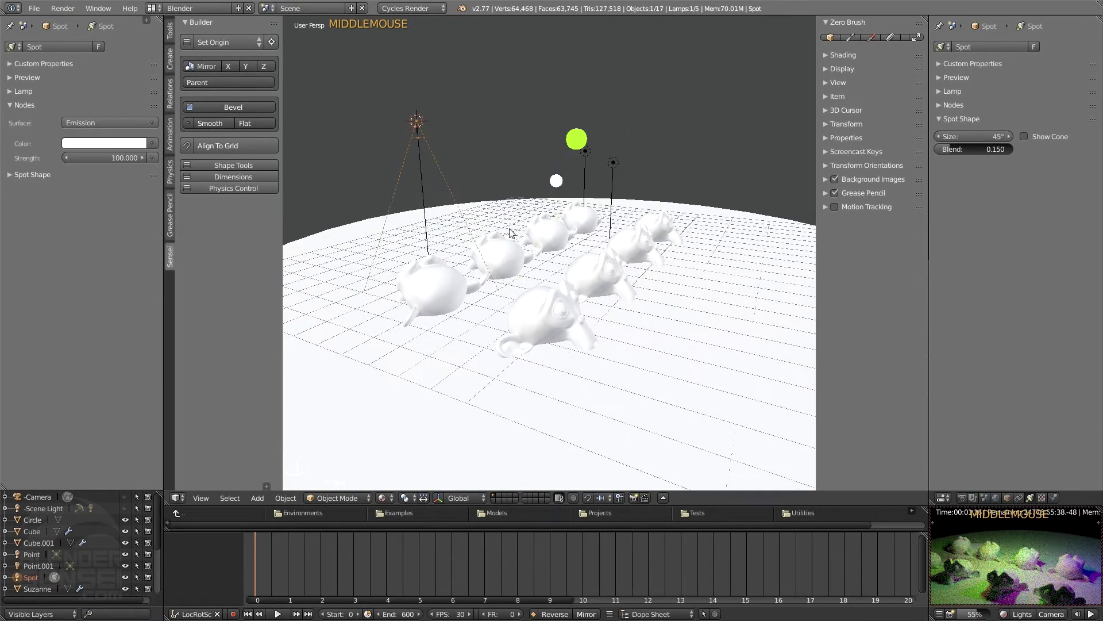
pyautogui.press('g')
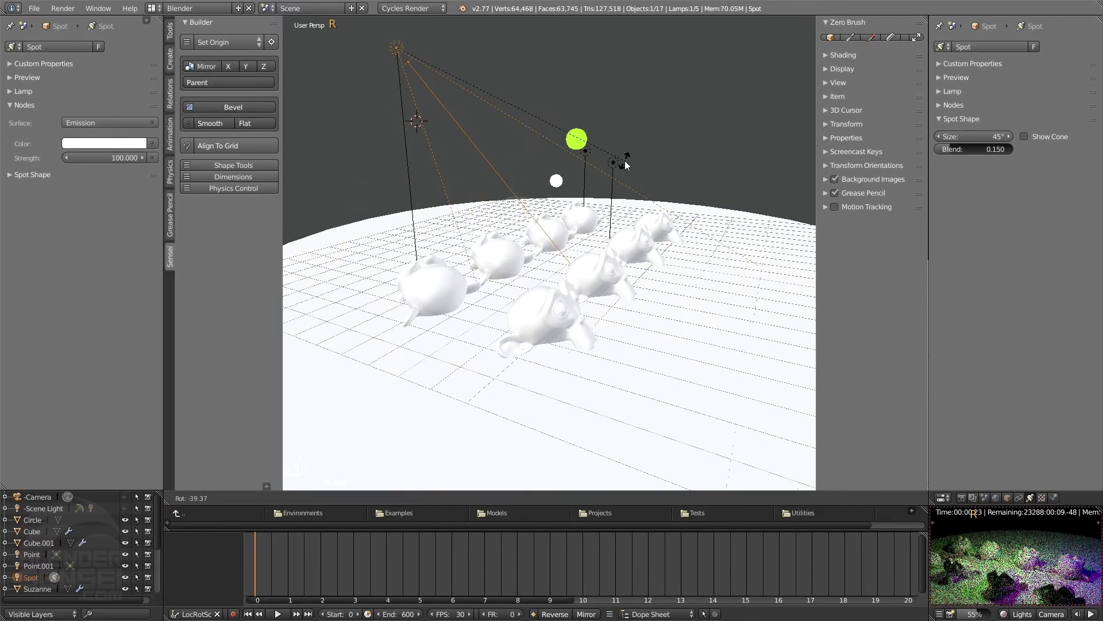
pyautogui.moveTo(594, 139); pyautogui.dragTo(510, 123, button='middle')
pyautogui.keyDown('shift'); pyautogui.moveTo(566, 169); pyautogui.dragTo(589, 178, button='middle'); pyautogui.keyUp('shift')
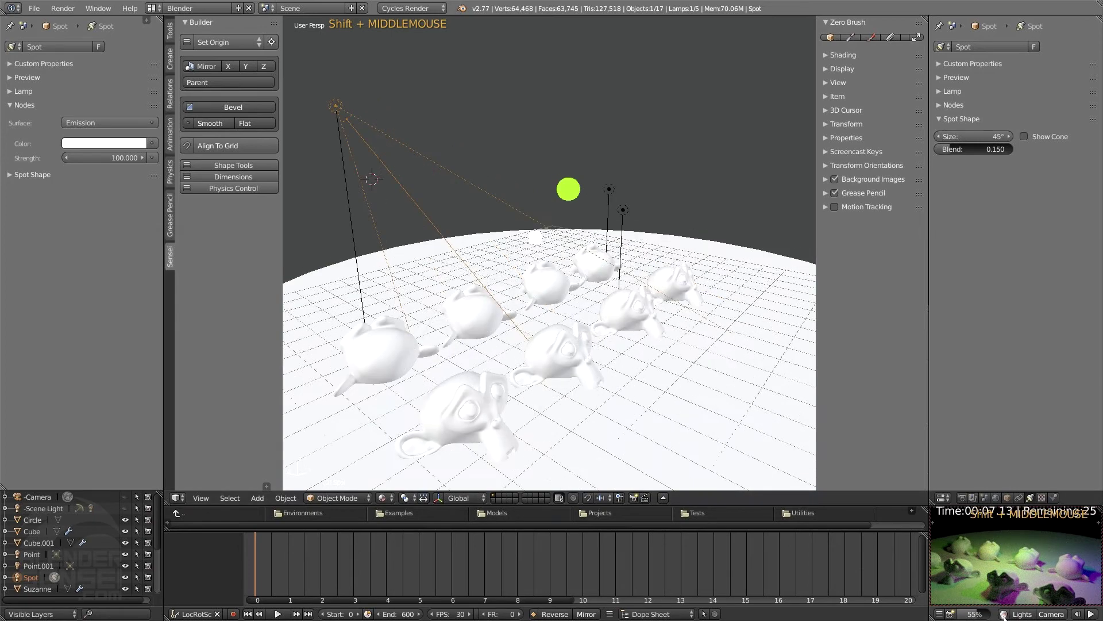
# Switch the small preview to Solid shading and delete both emissive spheres and both point lamps
pyautogui.click(1004, 614)
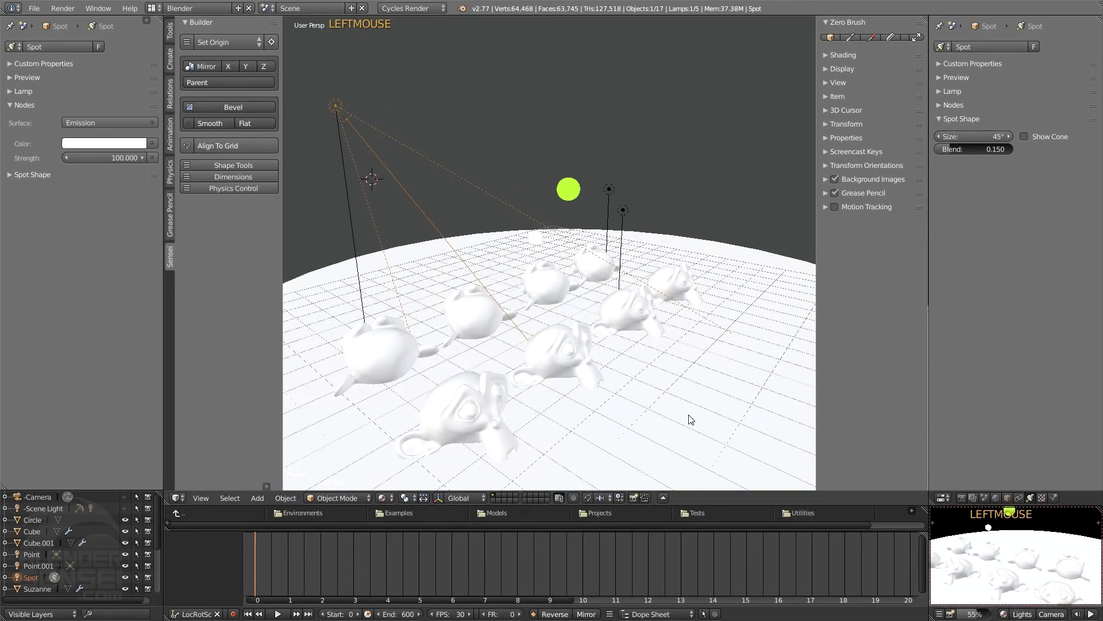
pyautogui.moveTo(581, 276); pyautogui.dragTo(531, 278, button='middle')
pyautogui.click(501, 271)
pyautogui.keyDown('shift'); pyautogui.click(567, 214); pyautogui.keyUp('shift')
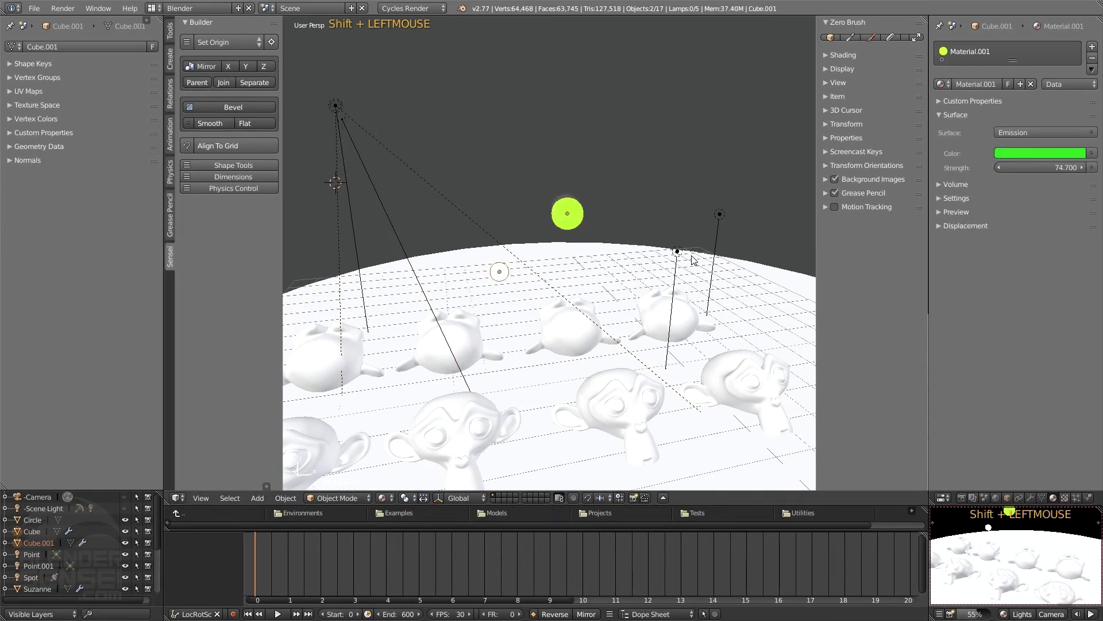
pyautogui.keyDown('shift'); pyautogui.click(676, 253); pyautogui.keyUp('shift')
pyautogui.keyDown('shift'); pyautogui.click(720, 215); pyautogui.keyUp('shift')
pyautogui.moveTo(719, 215); pyautogui.dragTo(600, 223, button='middle')
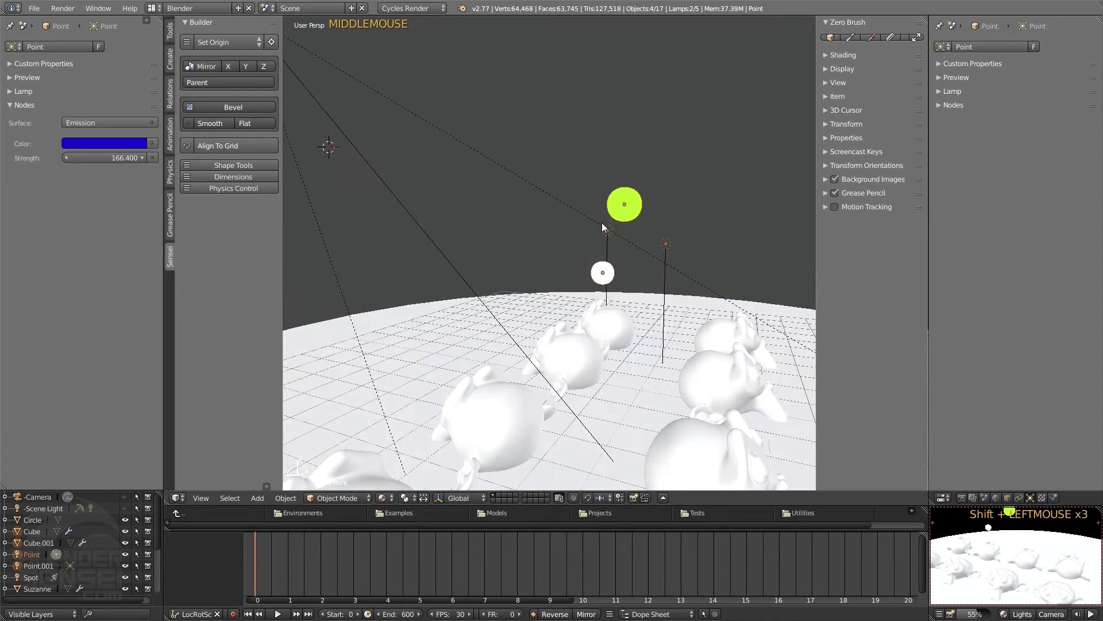
pyautogui.moveTo(642, 260); pyautogui.dragTo(555, 261, button='middle')
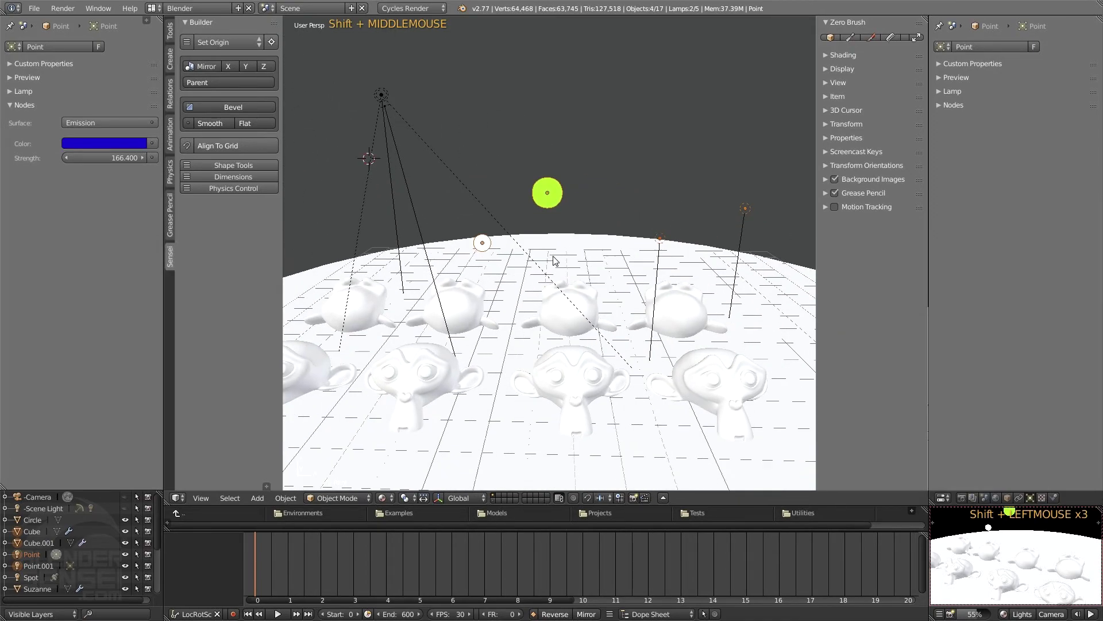
pyautogui.press('x')
pyautogui.click(556, 256)
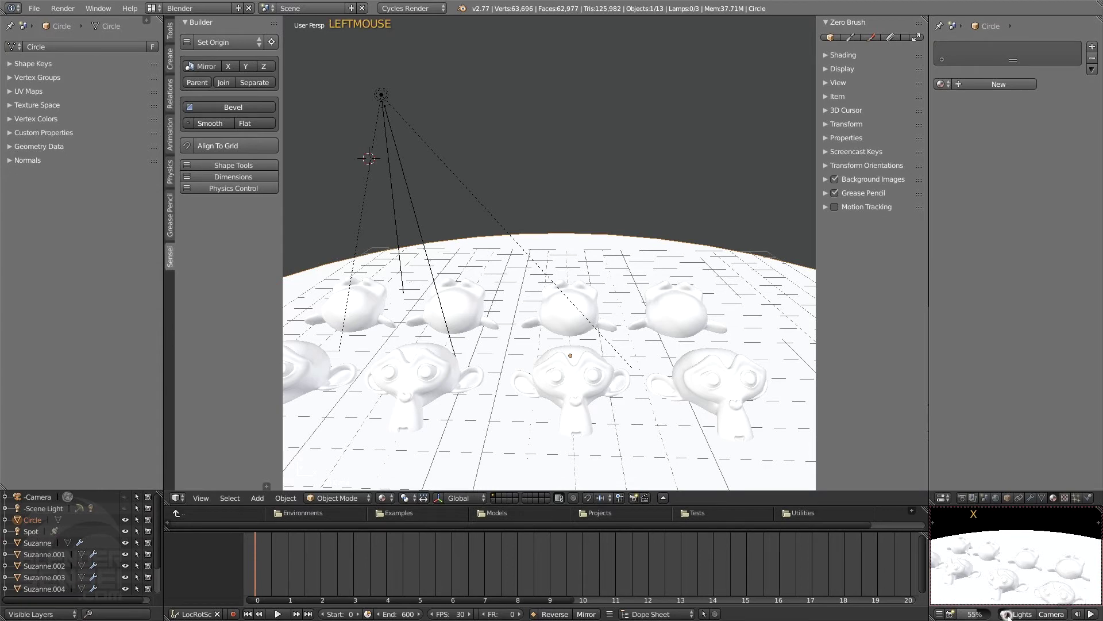
# Return the small preview to Rendered shading and set the spot lamp's Strength to 555
pyautogui.click(1006, 614)
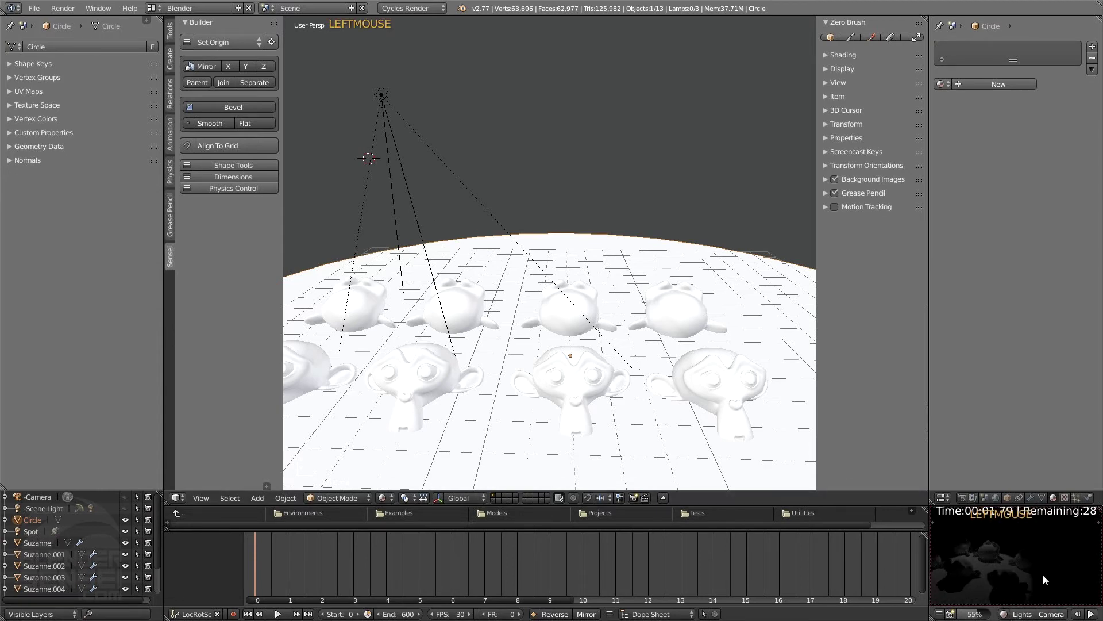
pyautogui.click(388, 98)
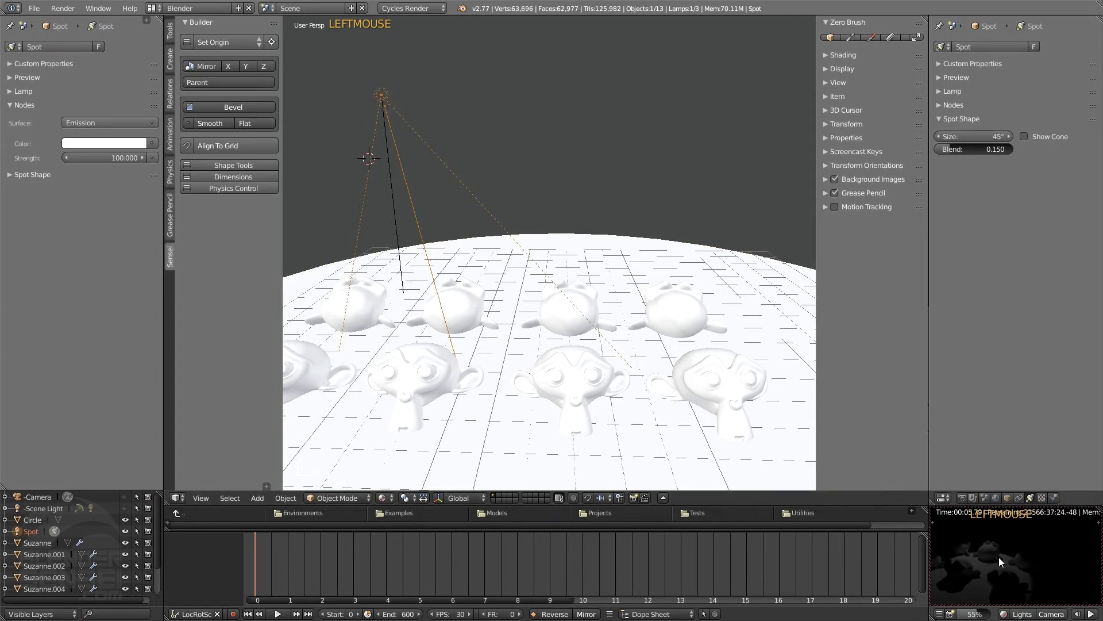
pyautogui.moveTo(999, 557)
pyautogui.keyDown('shift'); pyautogui.mouseDown(button='middle')
pyautogui.moveTo(1030, 560)
pyautogui.moveTo(1006, 543)
pyautogui.mouseUp(button='middle'); pyautogui.keyUp('shift')
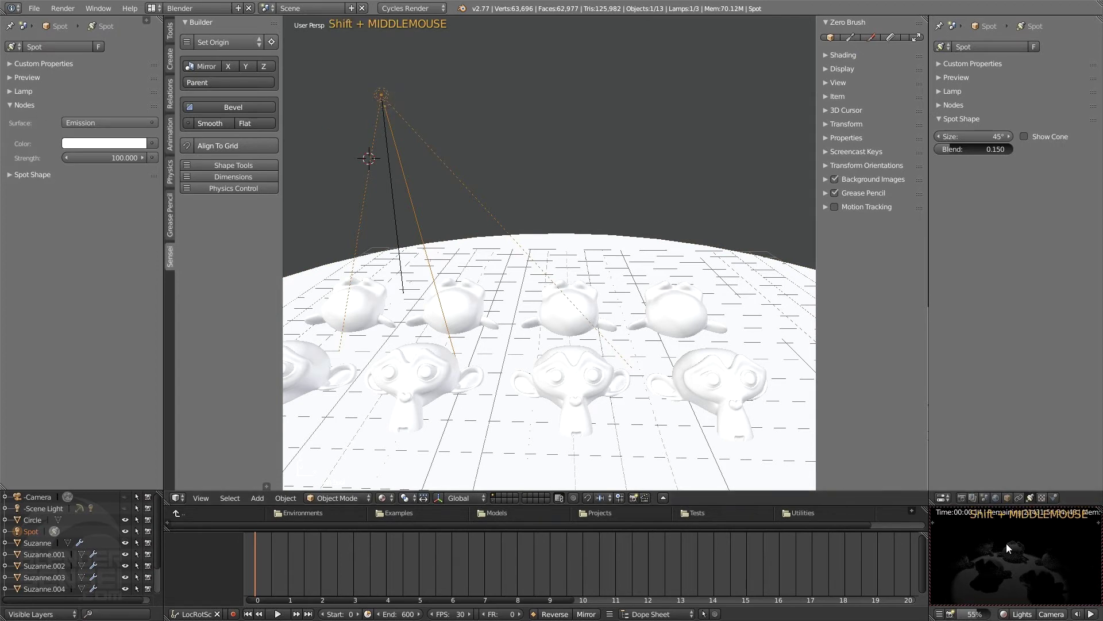
pyautogui.click(121, 158)
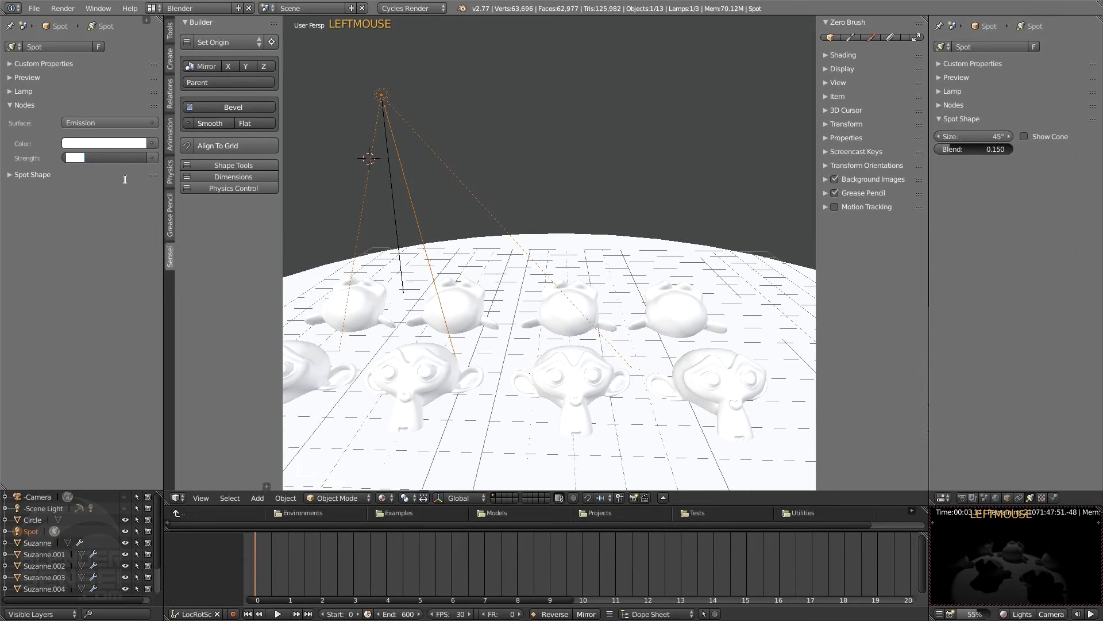
pyautogui.click(113, 260)
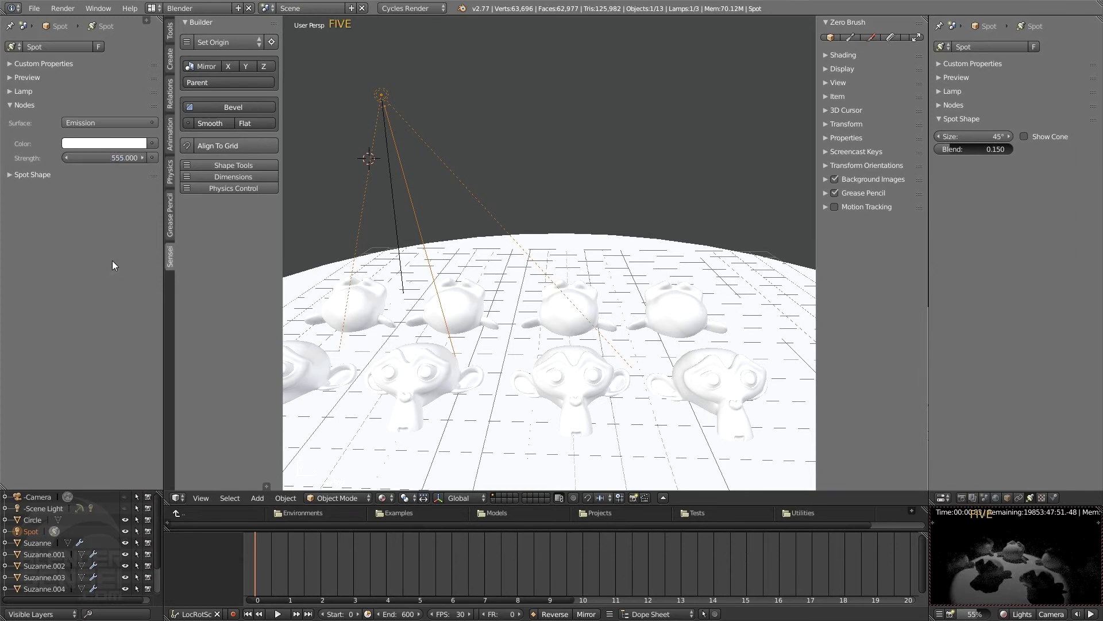
# Set the spot lamp's shape to Size 46.3° and Blend 0.983, and enable Show Cone
pyautogui.click(9, 106)
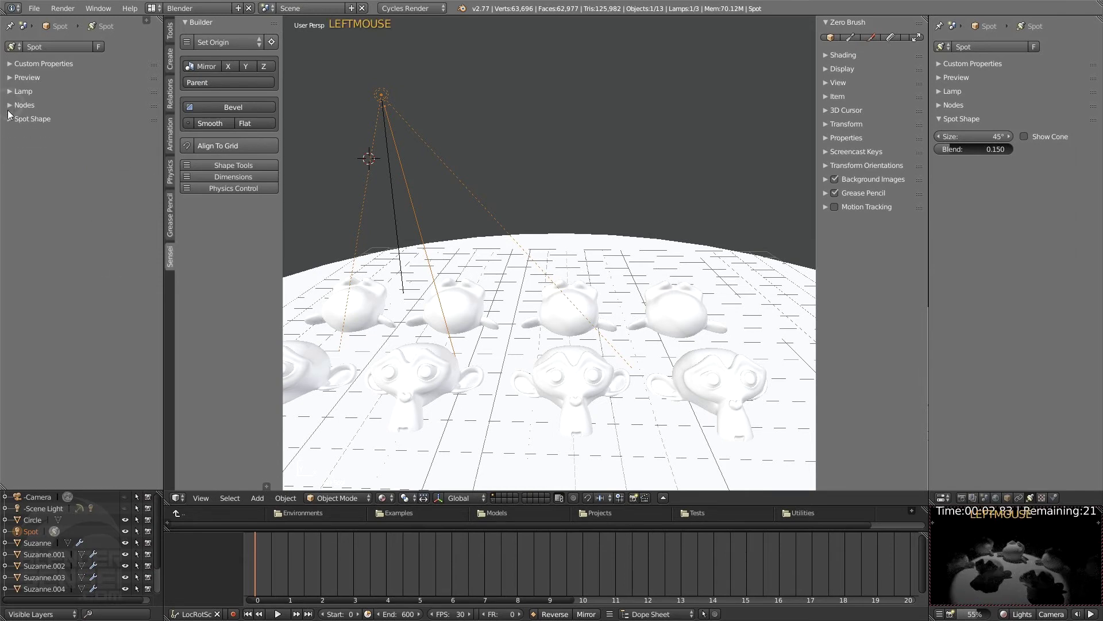
pyautogui.click(9, 118)
pyautogui.moveTo(20, 152); pyautogui.dragTo(86, 153)
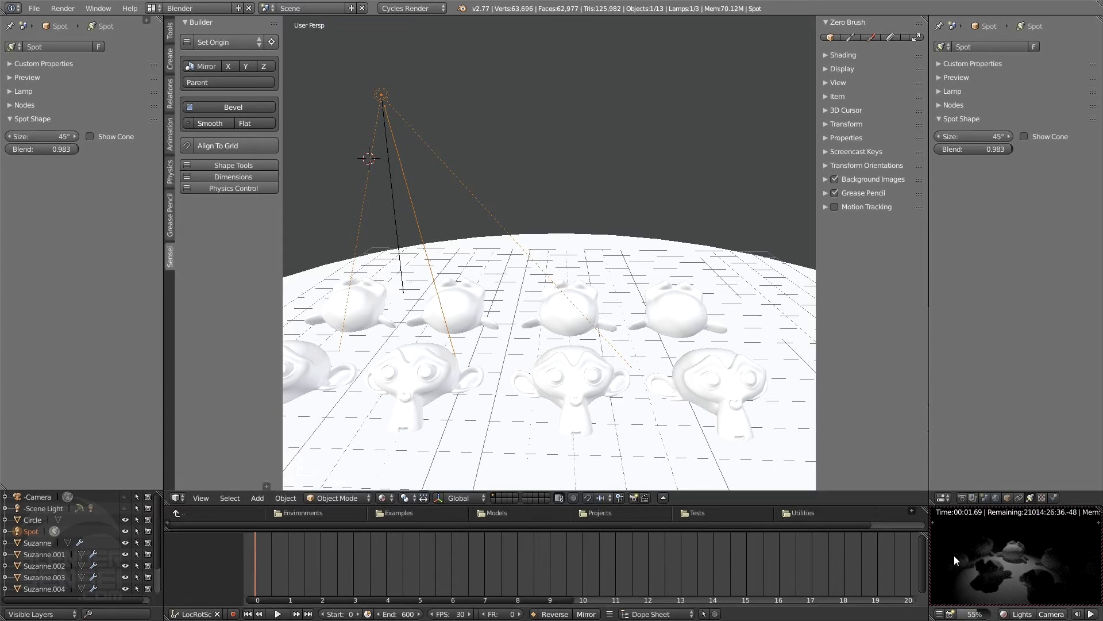
pyautogui.moveTo(45, 137)
pyautogui.mouseDown()
pyautogui.moveTo(71, 137)
pyautogui.moveTo(46, 137)
pyautogui.mouseUp()
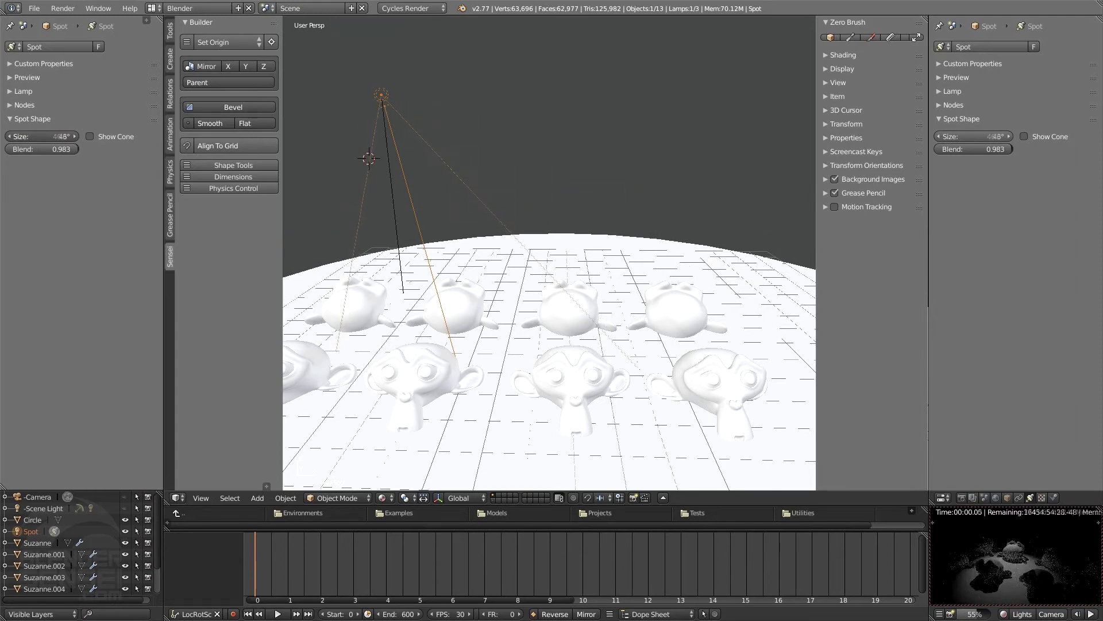
pyautogui.click(90, 136)
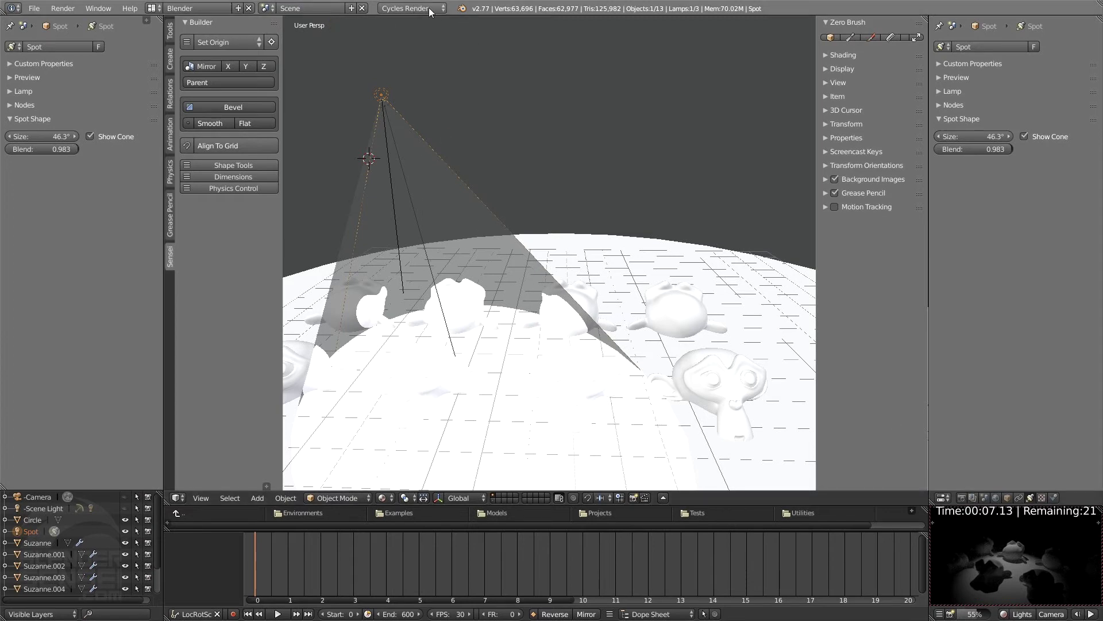
# Give the White world a Volume Scatter volume shader with a Density of 0.01
pyautogui.click(400, 139)
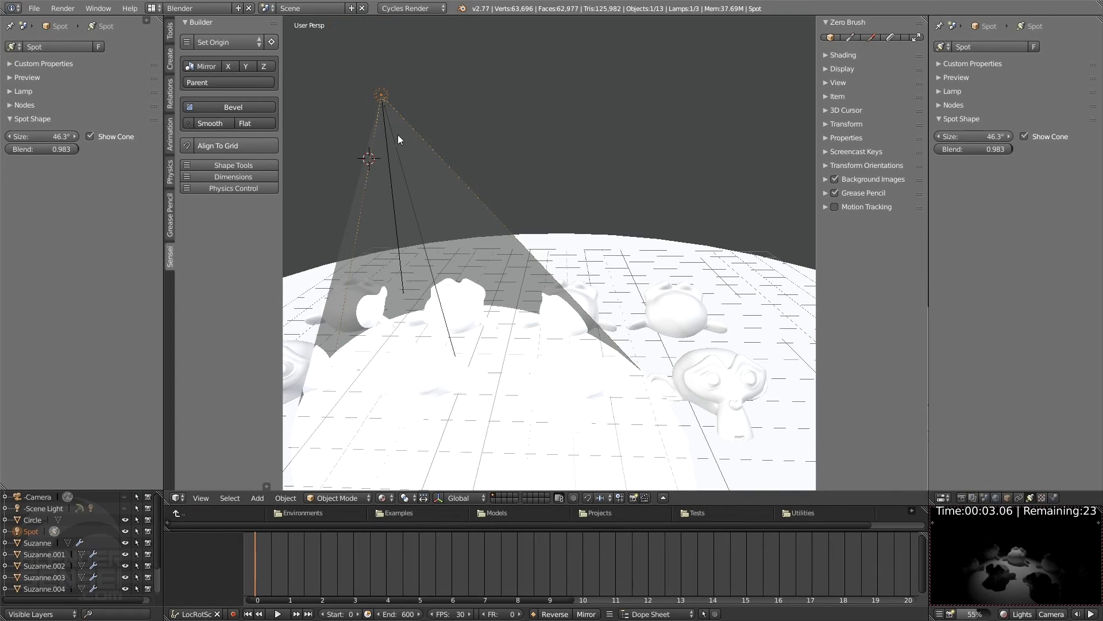
pyautogui.click(997, 498)
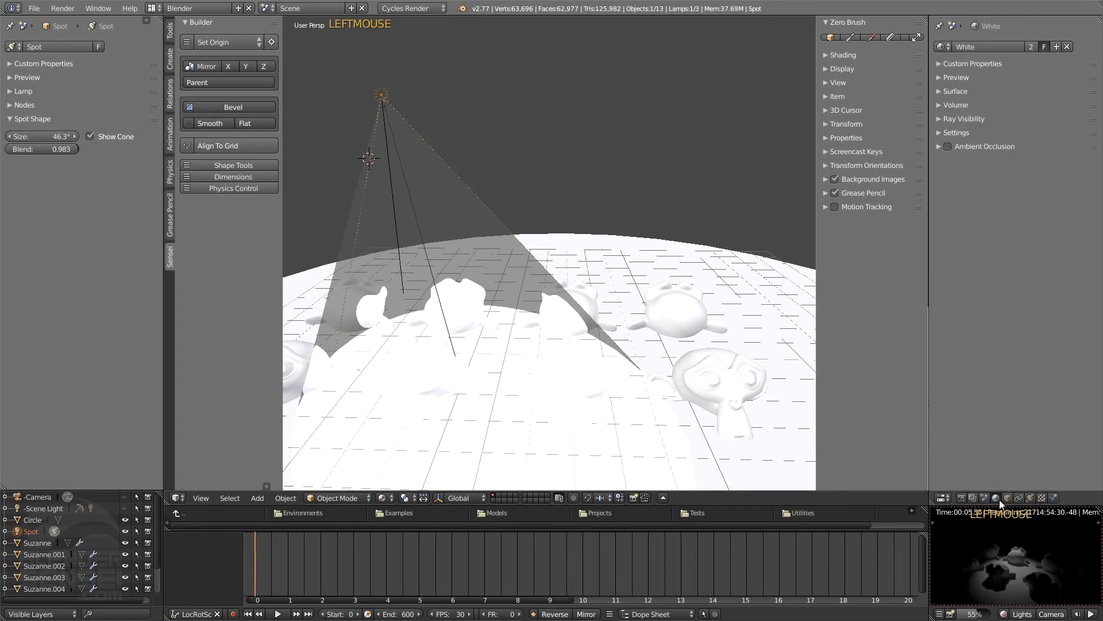
pyautogui.click(942, 106)
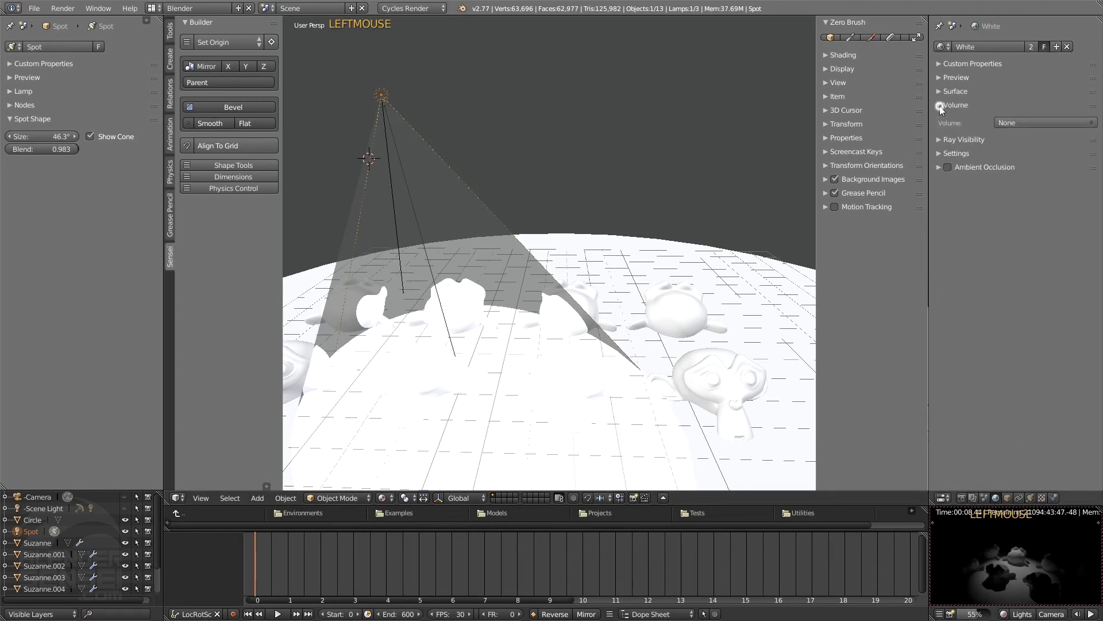
pyautogui.click(1026, 123)
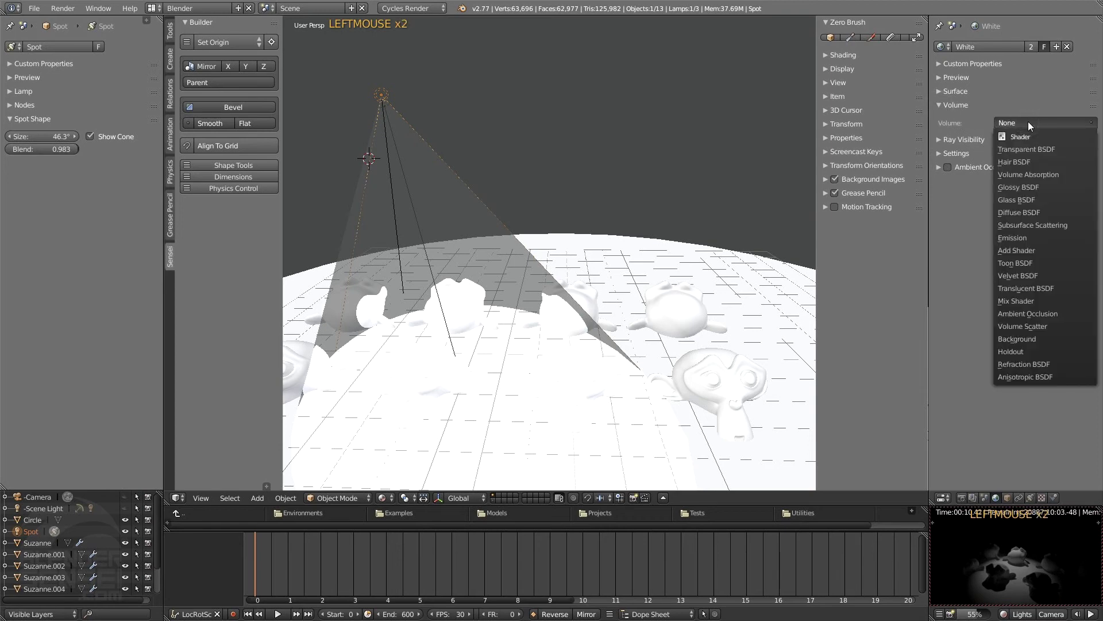
pyautogui.click(1040, 327)
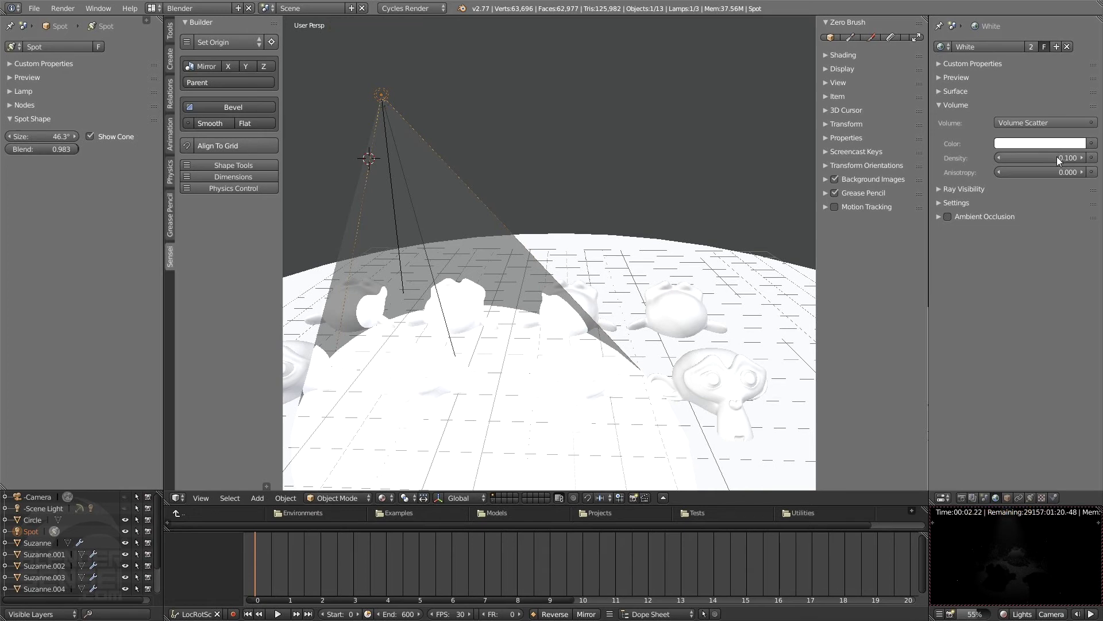
pyautogui.click(1057, 156)
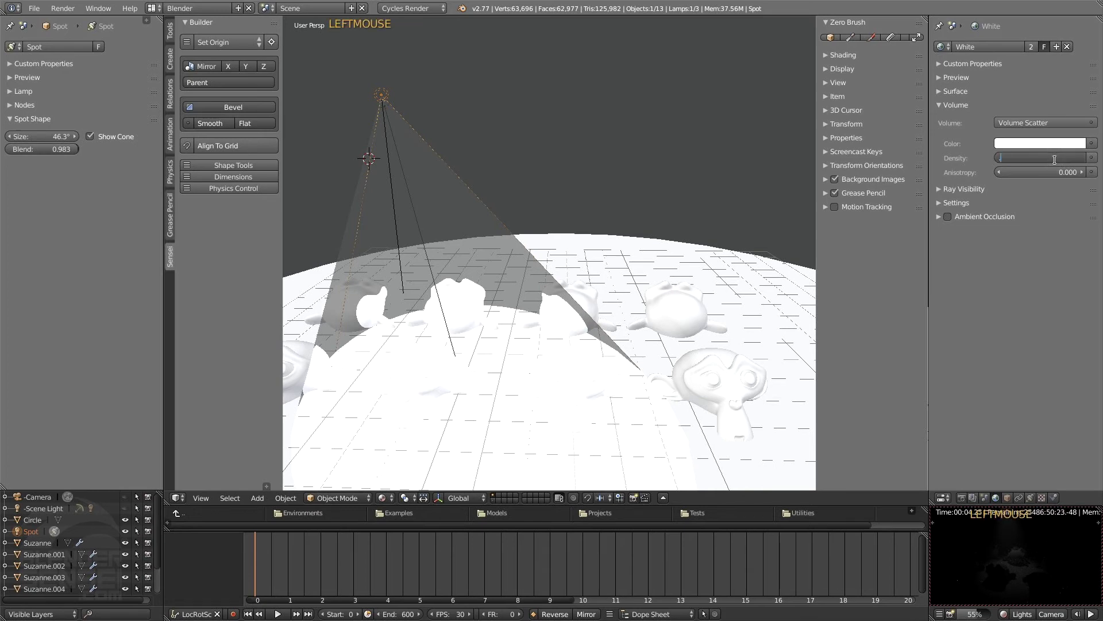
pyautogui.write('.01')
pyautogui.press('Return')
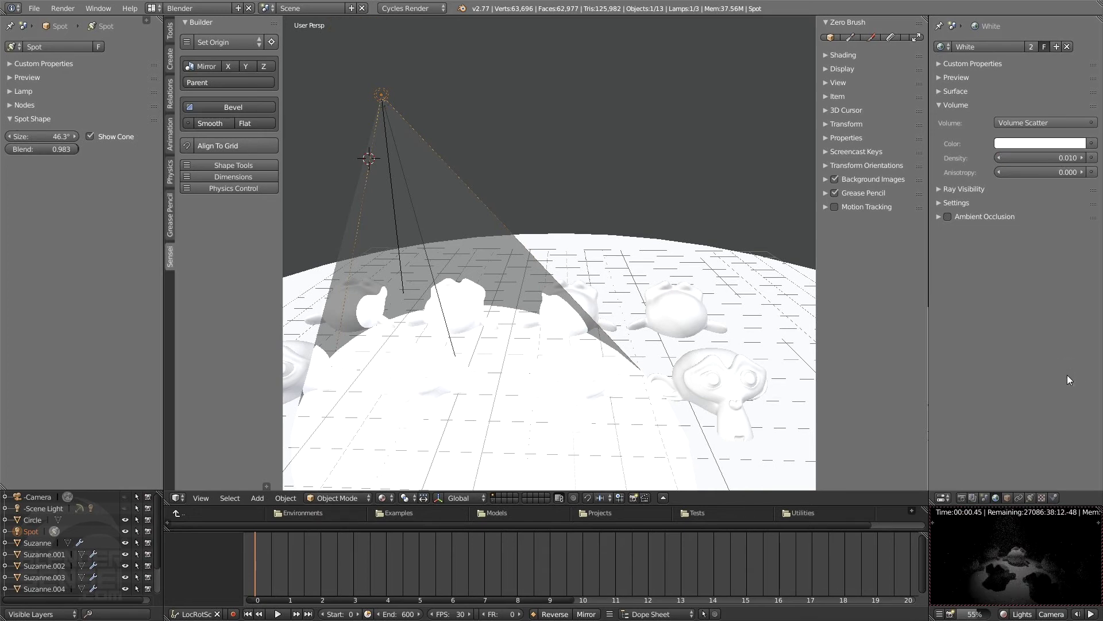
# Examine the spot lamp's volumetric beam over the heads in the rendered preview
pyautogui.keyDown('shift'); pyautogui.moveTo(1047, 533); pyautogui.dragTo(1018, 561, button='middle'); pyautogui.keyUp('shift')
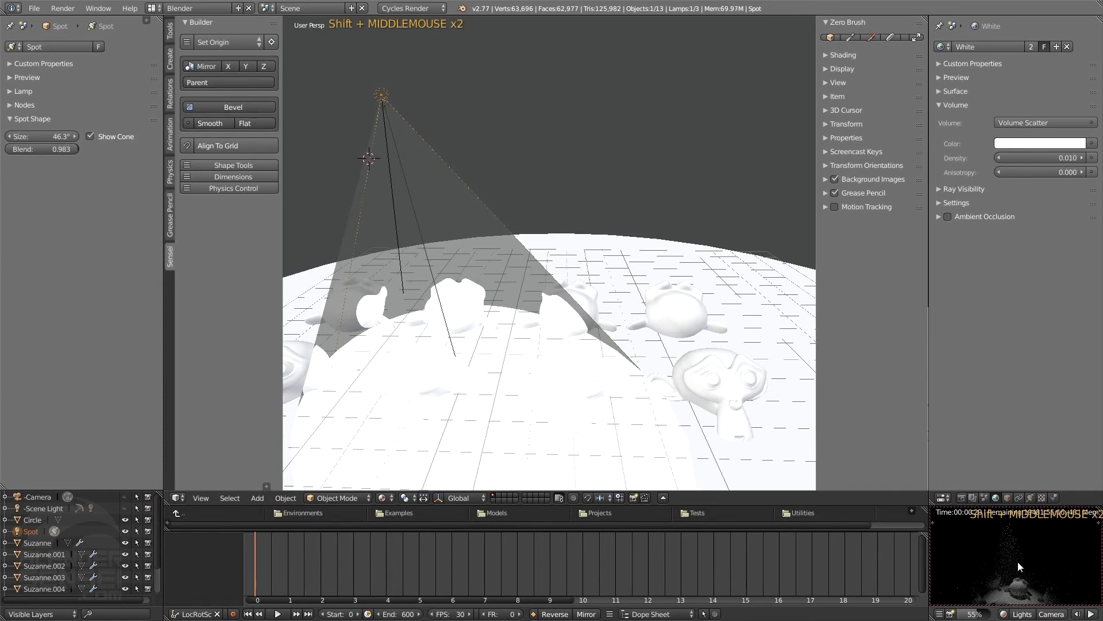
pyautogui.scroll(-2, 1014, 547)
pyautogui.keyDown('shift'); pyautogui.middleClick(410, 166); pyautogui.keyUp('shift')
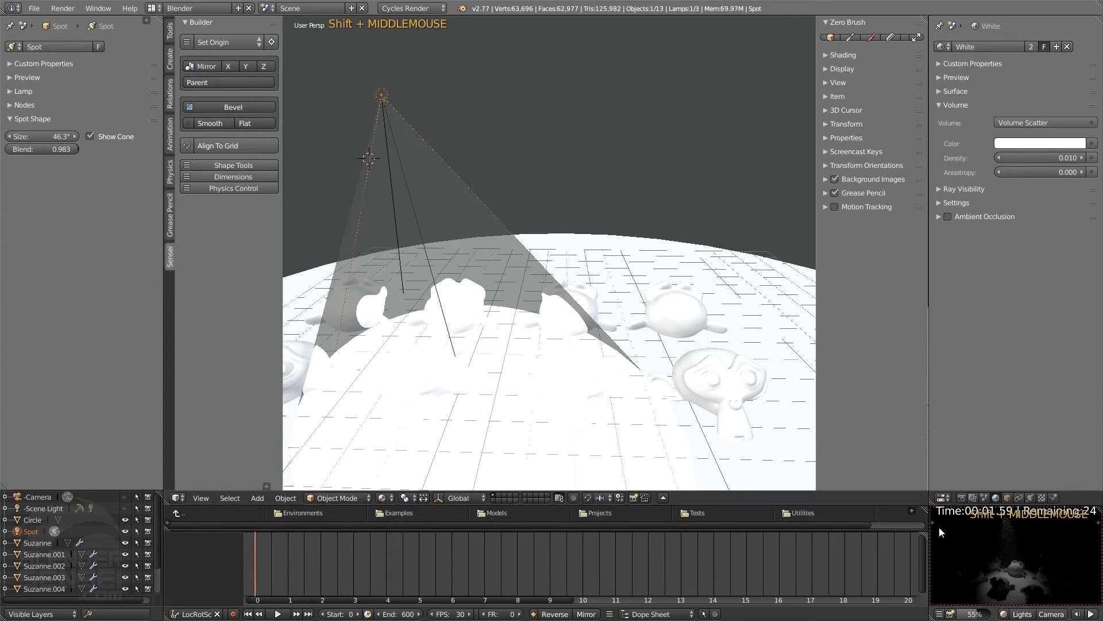
pyautogui.keyDown('shift'); pyautogui.moveTo(1022, 564); pyautogui.dragTo(1006, 567, button='middle'); pyautogui.keyUp('shift')
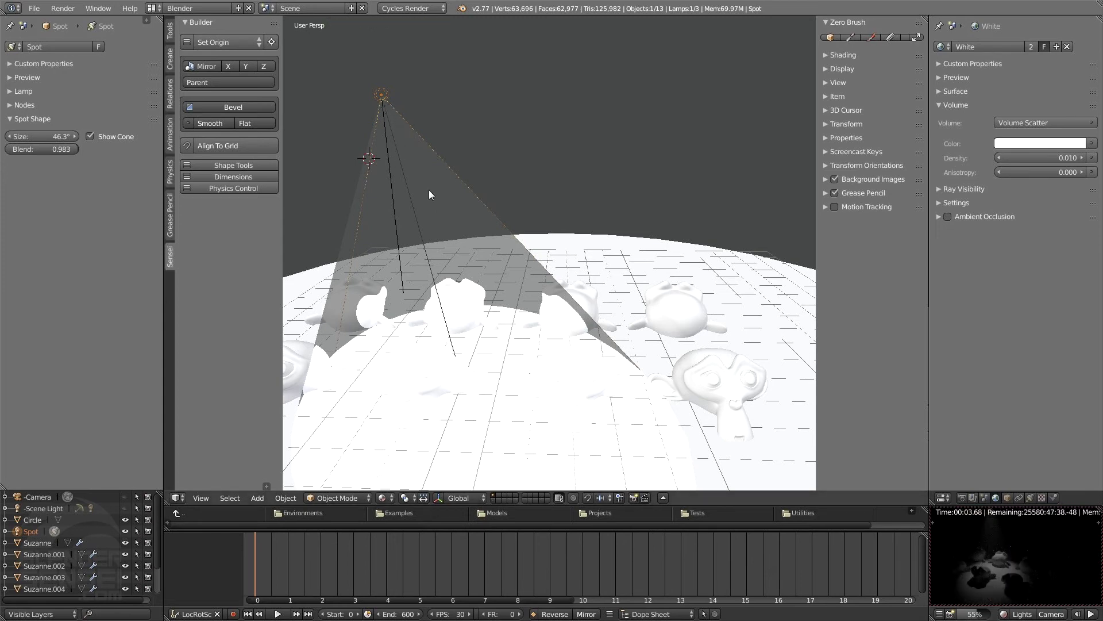
# Set the Density of the White world's Volume Scatter to 0.05
pyautogui.keyDown('shift'); pyautogui.moveTo(1005, 547); pyautogui.dragTo(1026, 560, button='middle'); pyautogui.keyUp('shift')
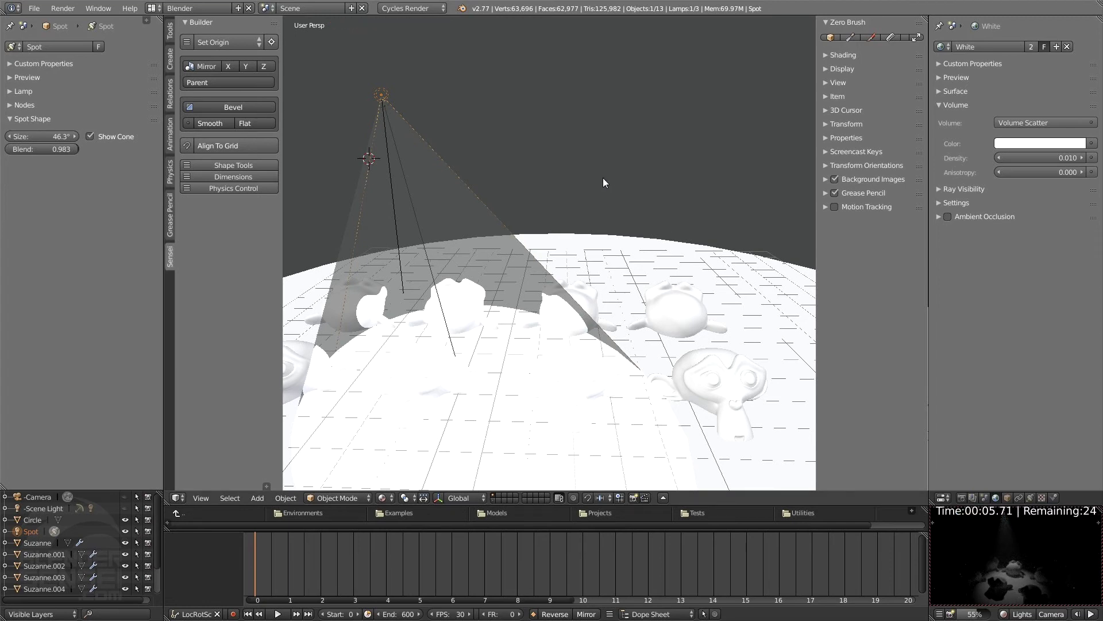
pyautogui.click(1054, 157)
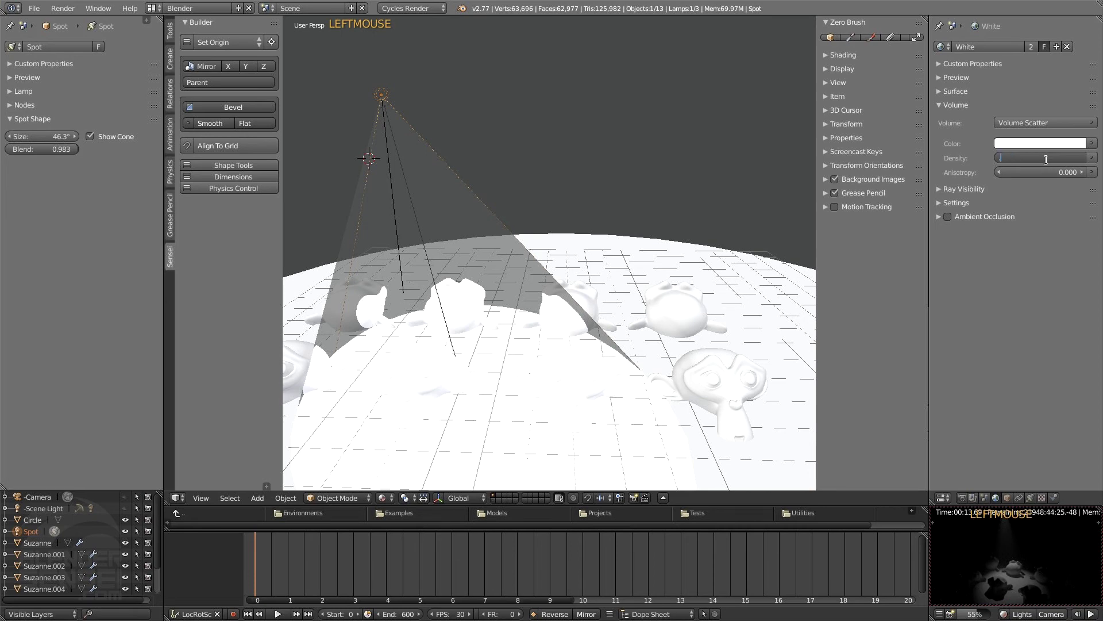
pyautogui.write('.05')
pyautogui.press('Return')
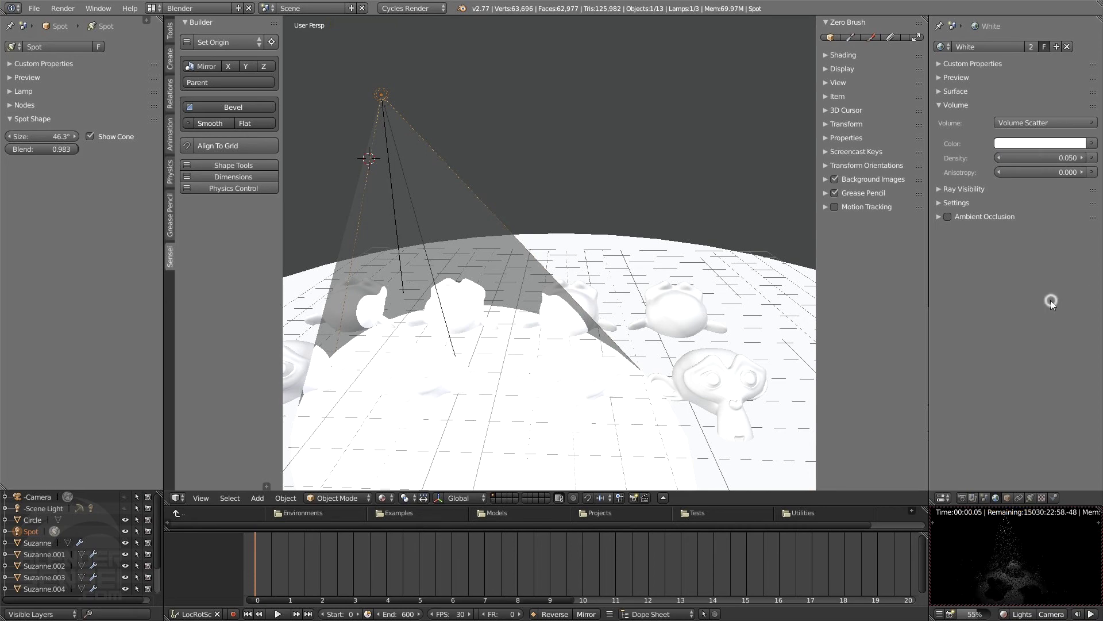
# Raise the White world's Volume Scatter Density to 0.1 and check the beam in the rendered preview
pyautogui.click(1044, 158)
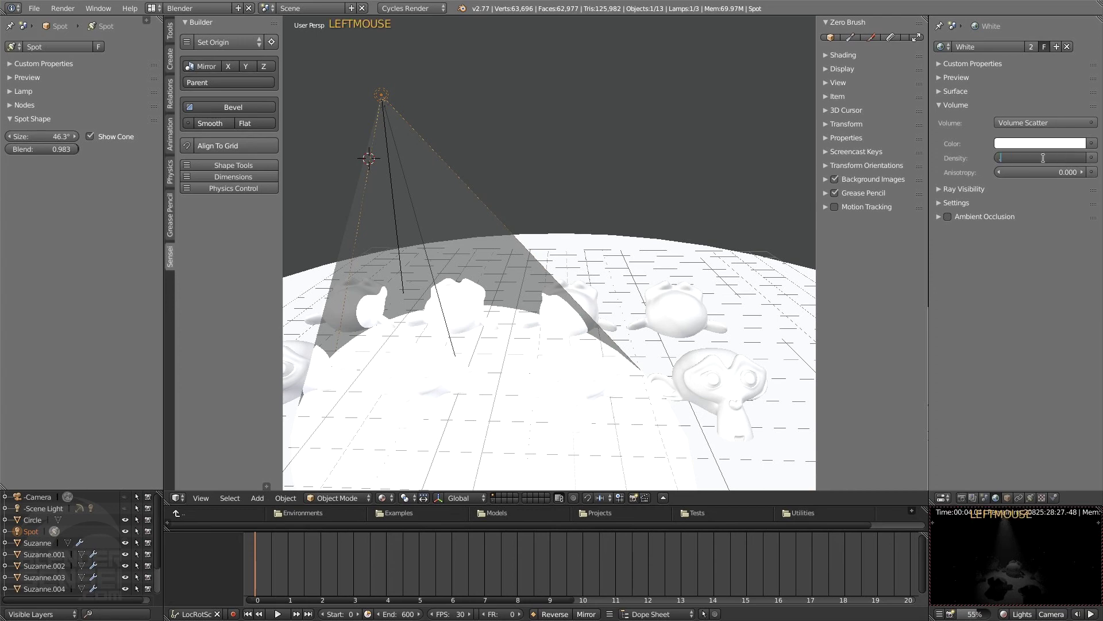
pyautogui.write('.1')
pyautogui.press('Return')
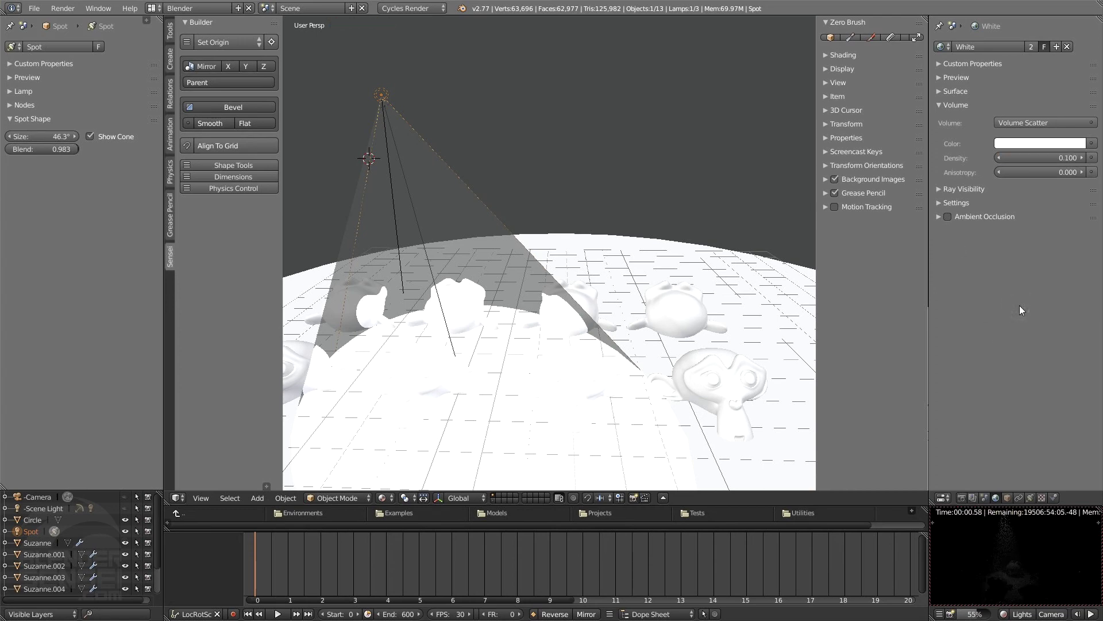
pyautogui.middleClick(1023, 566)
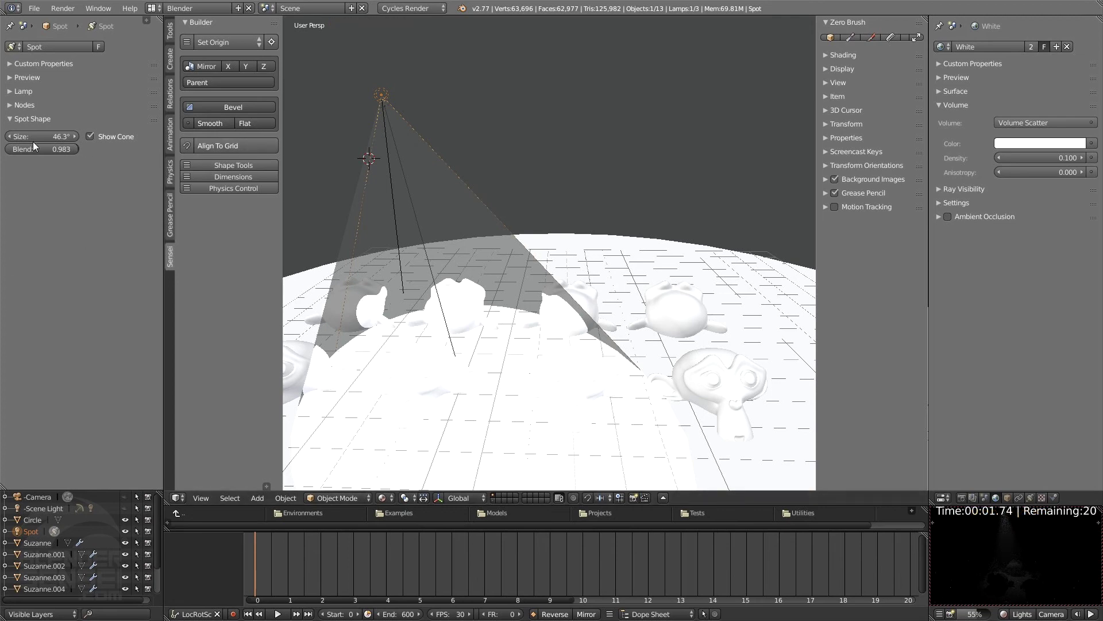
# Try a Strength of 1500 in the spot lamp's Emission settings, and settle on 2000
pyautogui.click(151, 118)
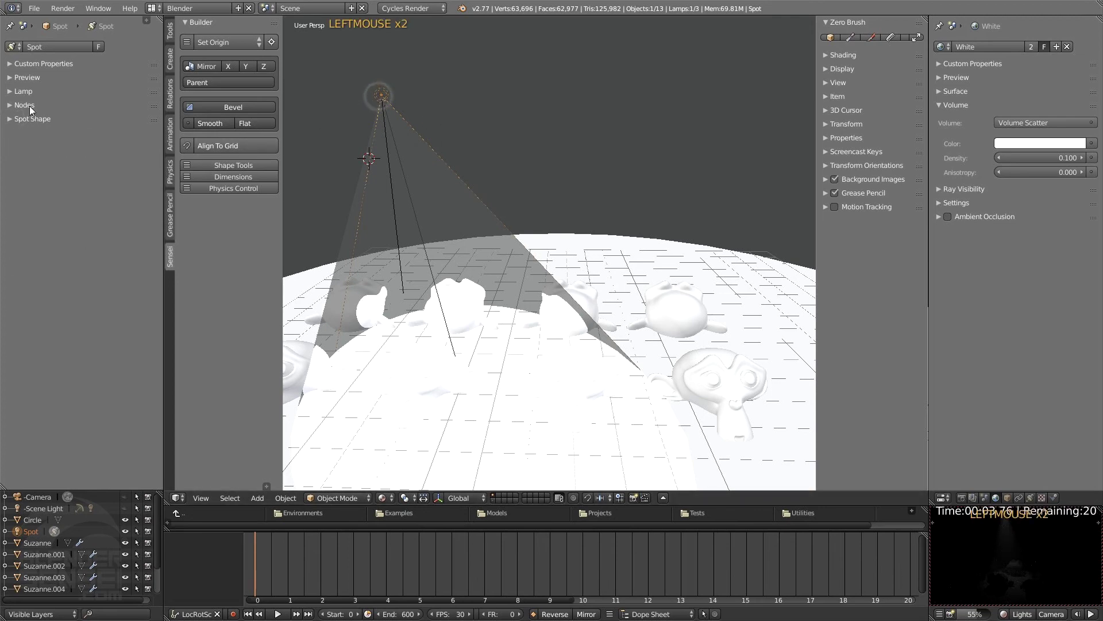
pyautogui.click(29, 105)
pyautogui.click(94, 157)
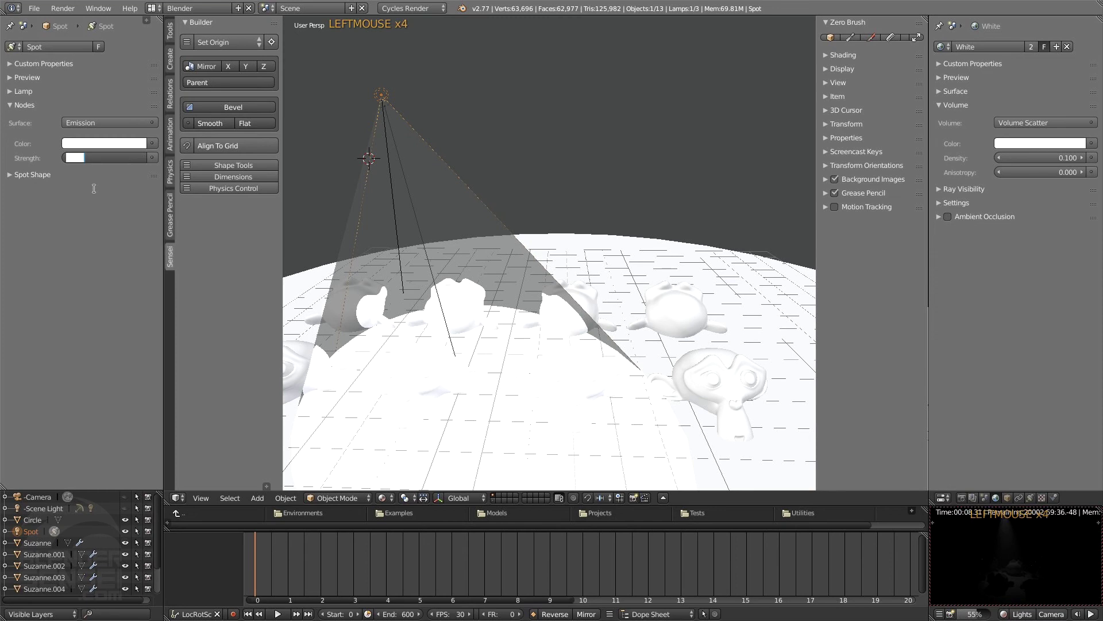
pyautogui.write('1500')
pyautogui.press('Return')
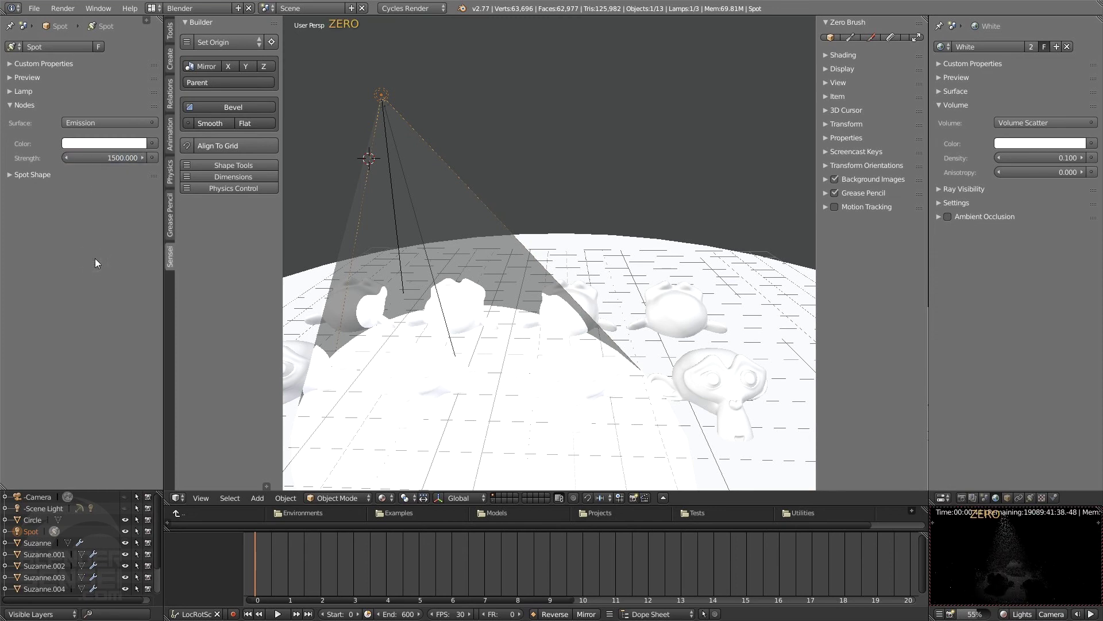
pyautogui.click(119, 157)
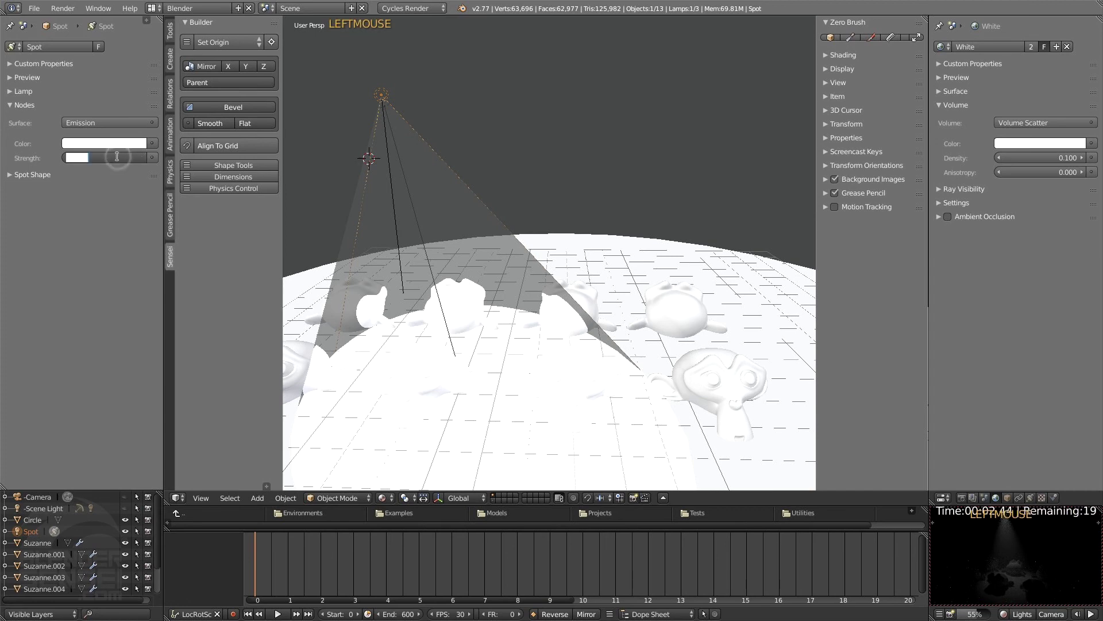
pyautogui.write('2000')
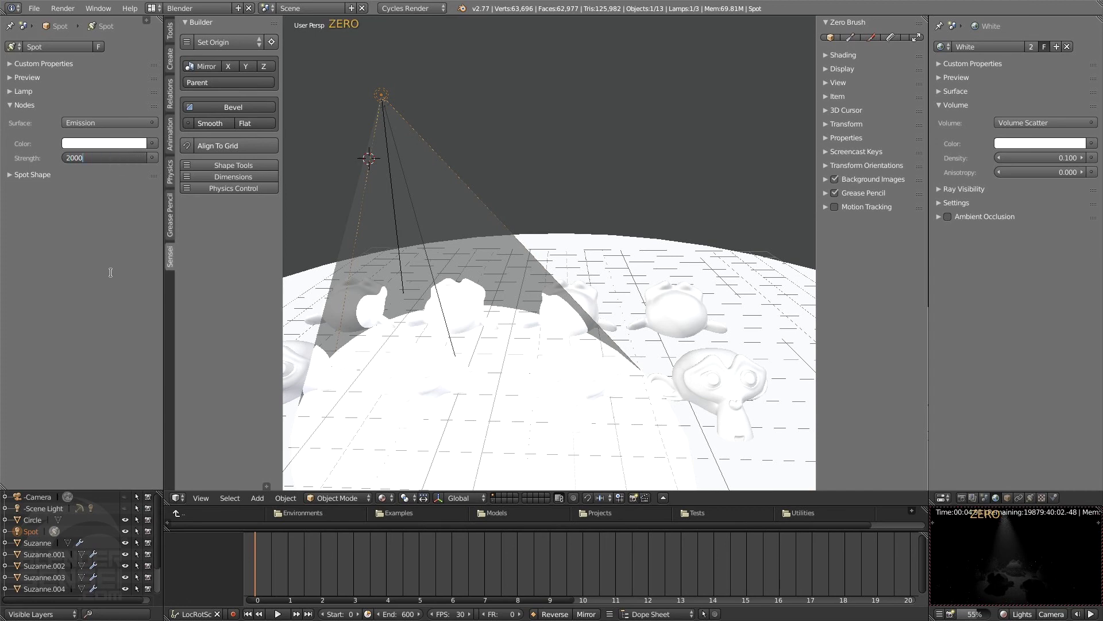
pyautogui.press('Return')
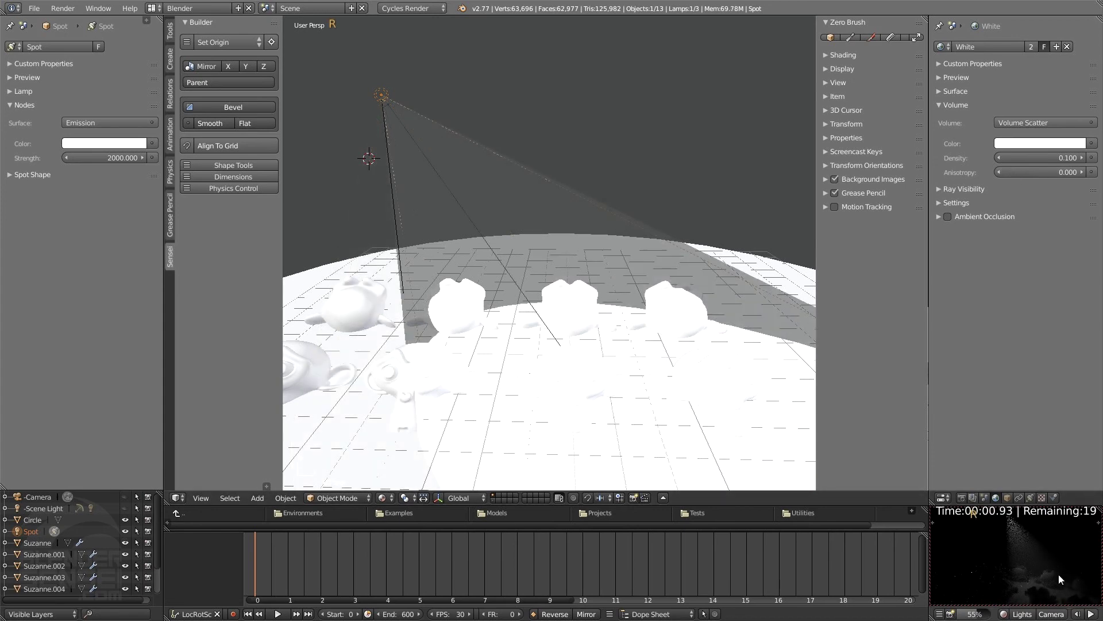
# Rotate the spot lamp so its cone swings off the leftmost heads and shines across the rest of the group
pyautogui.scroll(-1, 1062, 572)
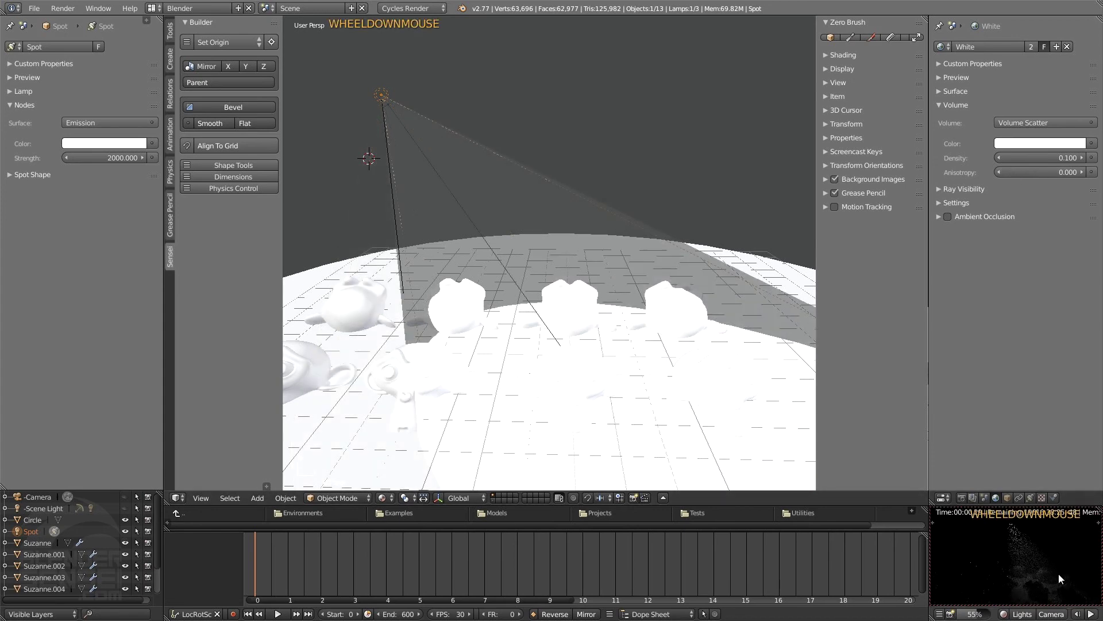
pyautogui.press('r')
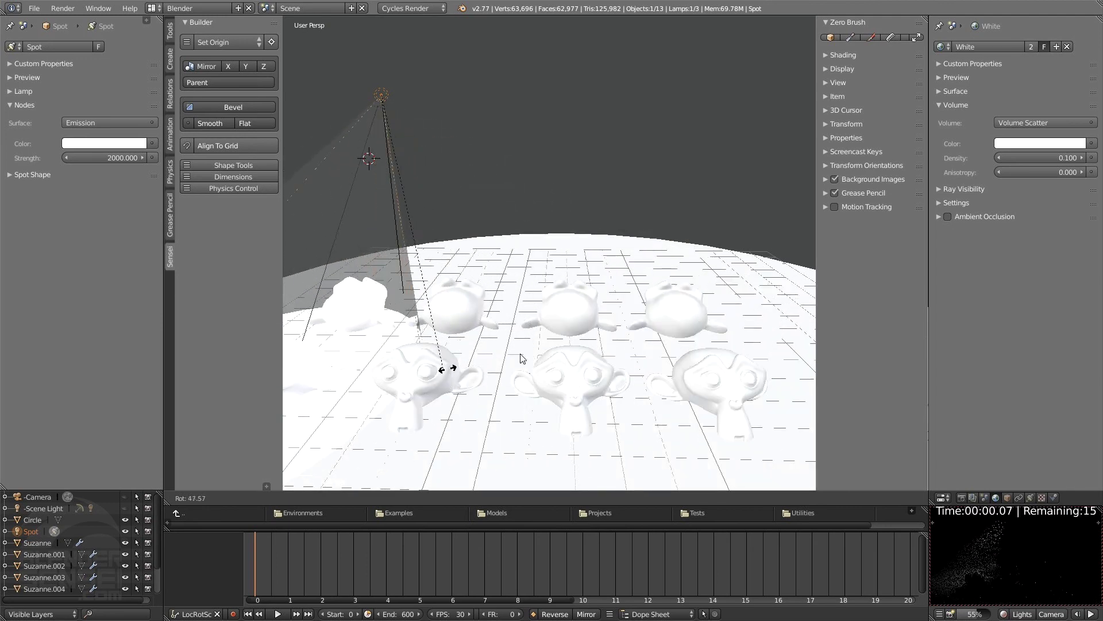
pyautogui.click(715, 285)
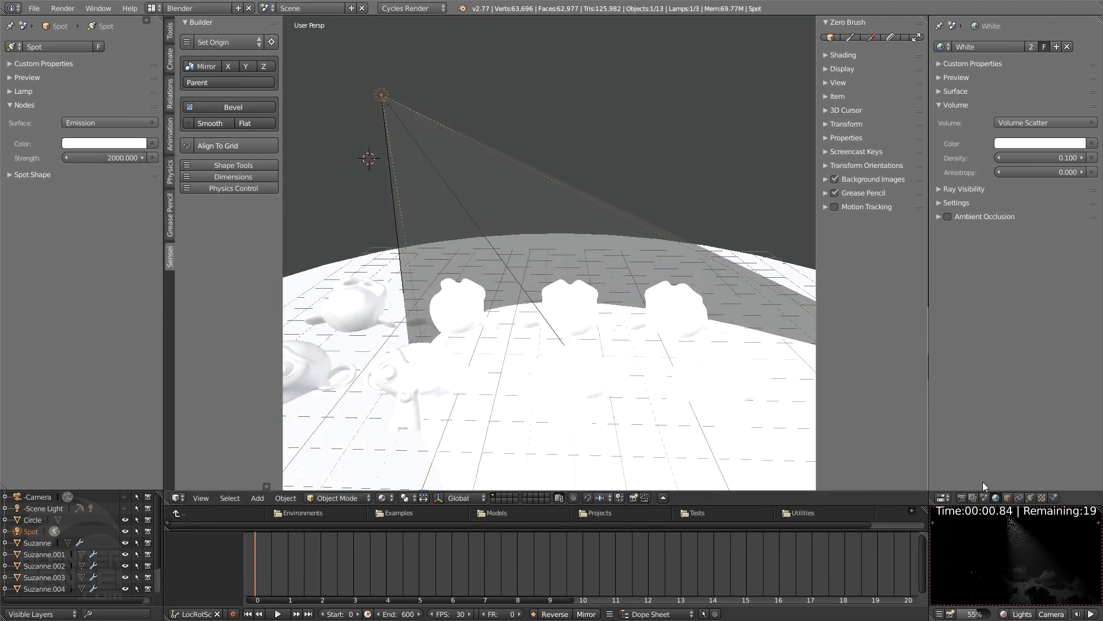
pyautogui.moveTo(714, 291); pyautogui.dragTo(653, 354, button='middle')
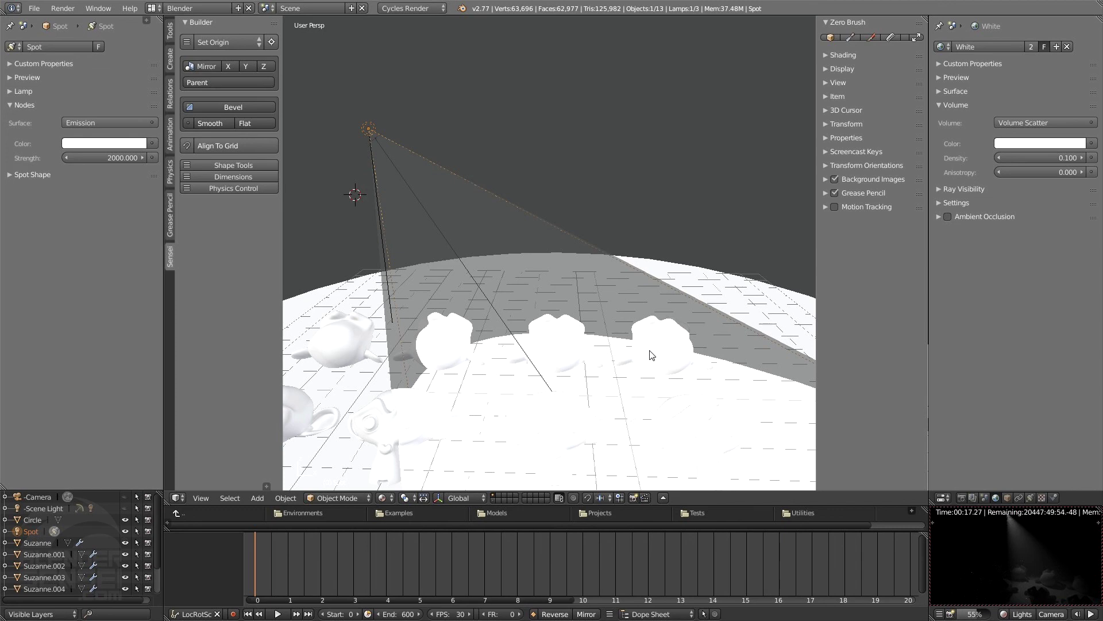